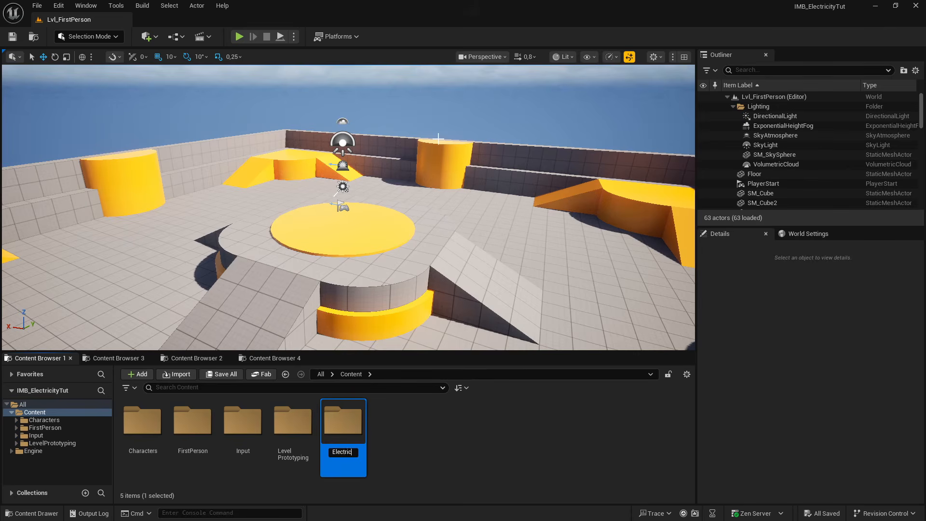
# Finish naming the new content folder Electricity and add an Actor Component blueprint named BuildComponent inside it
pyautogui.press('Return')
pyautogui.press('Return')
pyautogui.rightClick(241, 450)
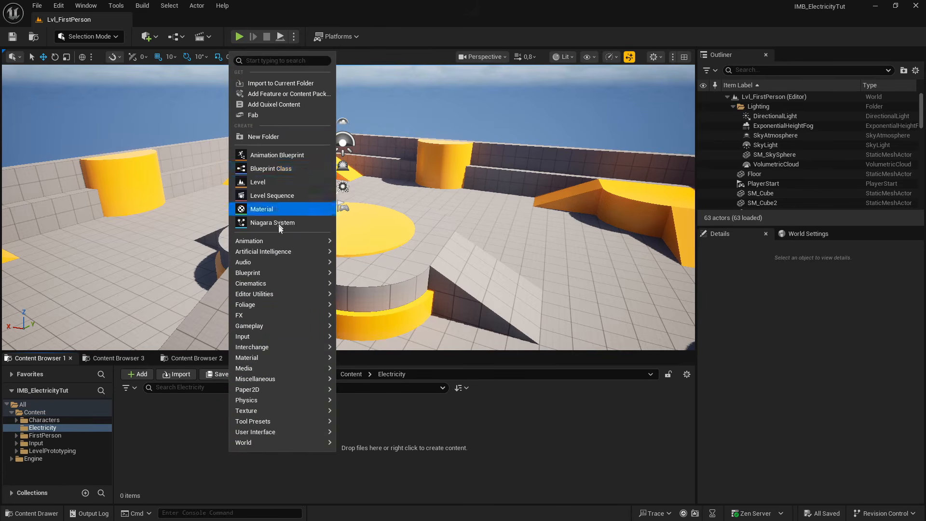
pyautogui.click(270, 169)
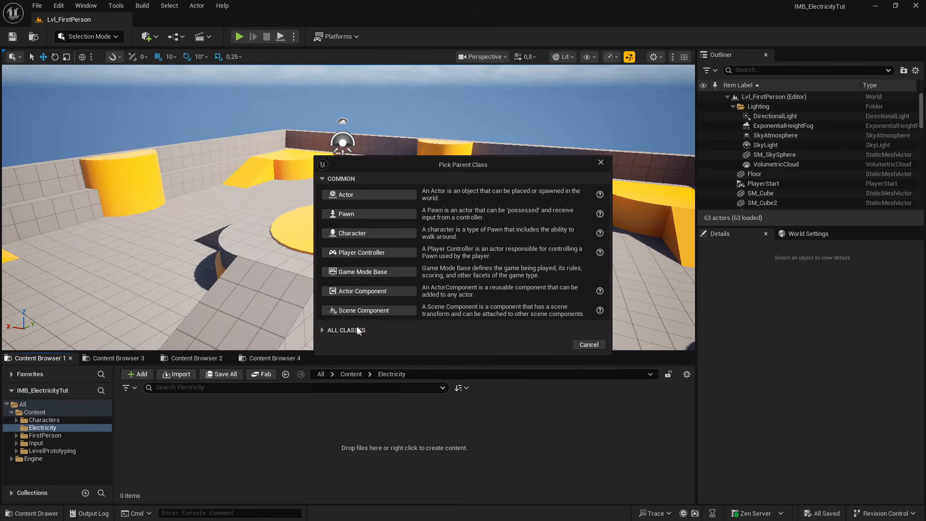
pyautogui.click(362, 292)
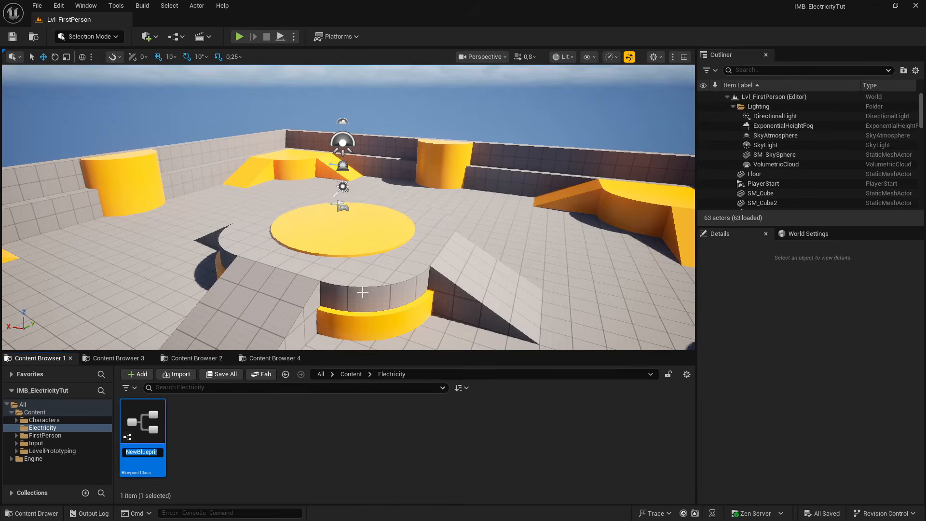
pyautogui.write('Bu')
pyautogui.press('Return')
# Create a second Actor Component blueprint named PowerComponent in the Electricity folder
pyautogui.click(200, 440)
pyautogui.rightClick(247, 431)
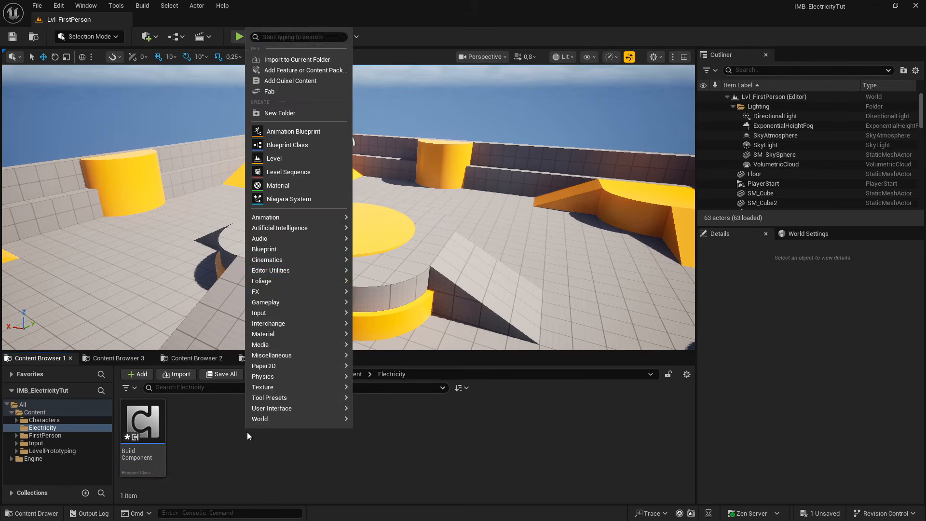
pyautogui.click(290, 147)
pyautogui.click(348, 291)
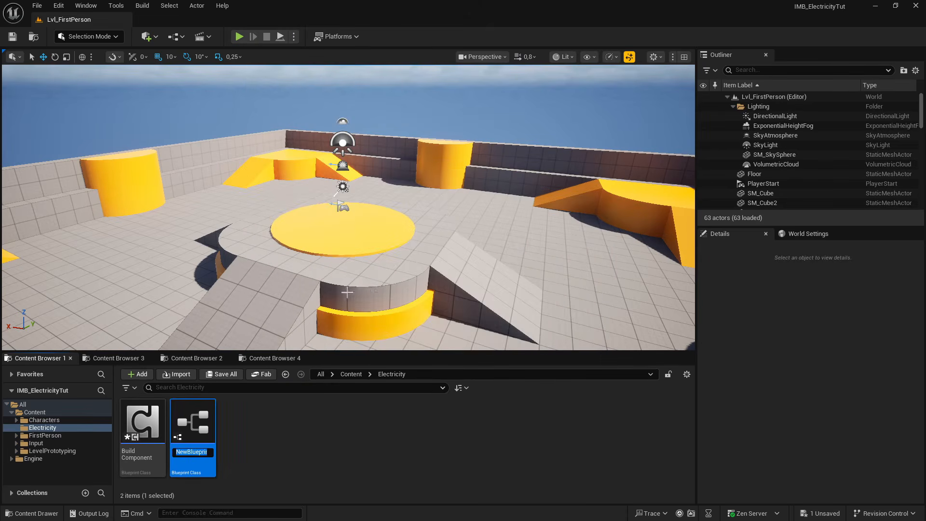
pyautogui.write('Pow')
pyautogui.write('erComponent')
pyautogui.press('Return')
pyautogui.click(145, 436)
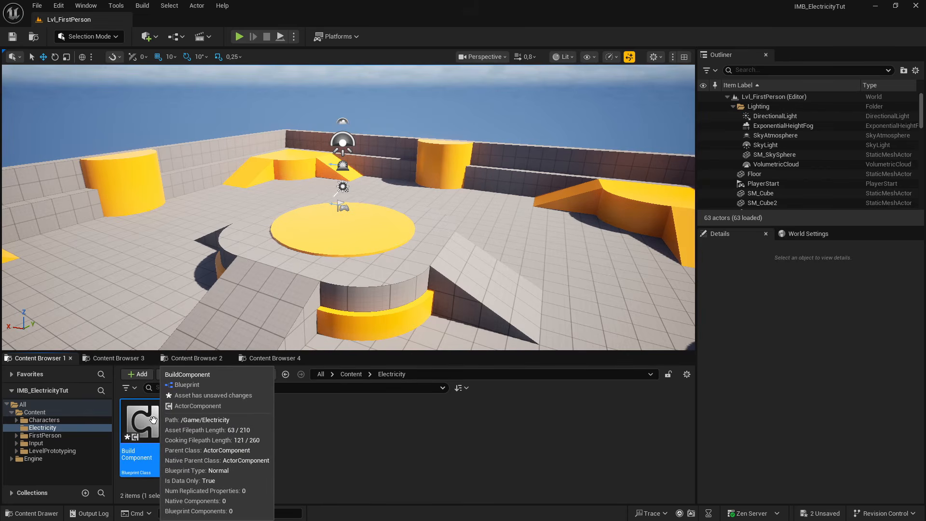
pyautogui.click(194, 422)
pyautogui.moveTo(193, 422); pyautogui.dragTo(225, 434)
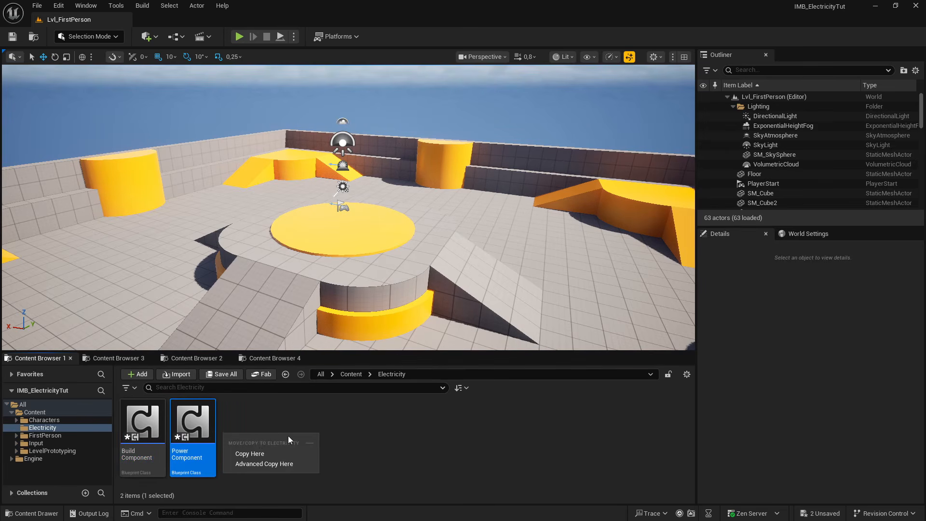
pyautogui.click(251, 439)
# Create a Blueprint Interface named BPI_Power in the Electricity folder
pyautogui.rightClick(265, 445)
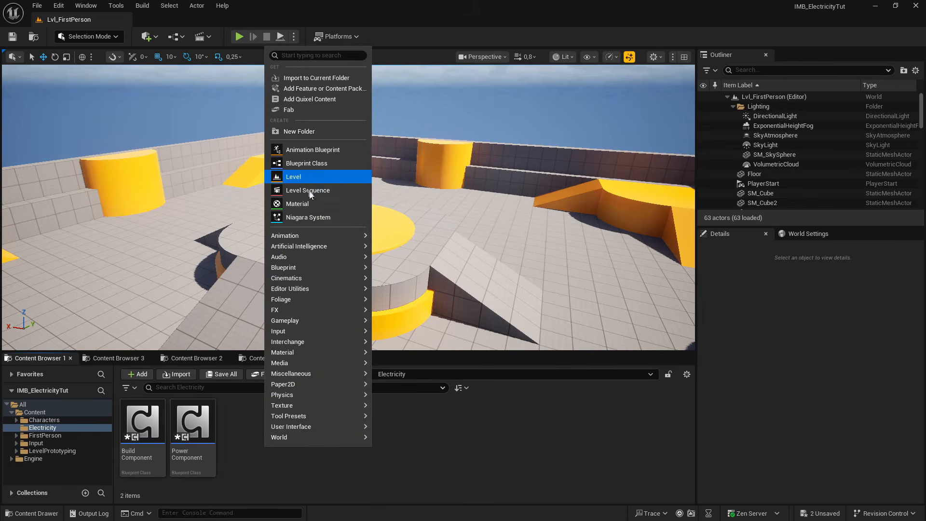
pyautogui.moveTo(305, 268)
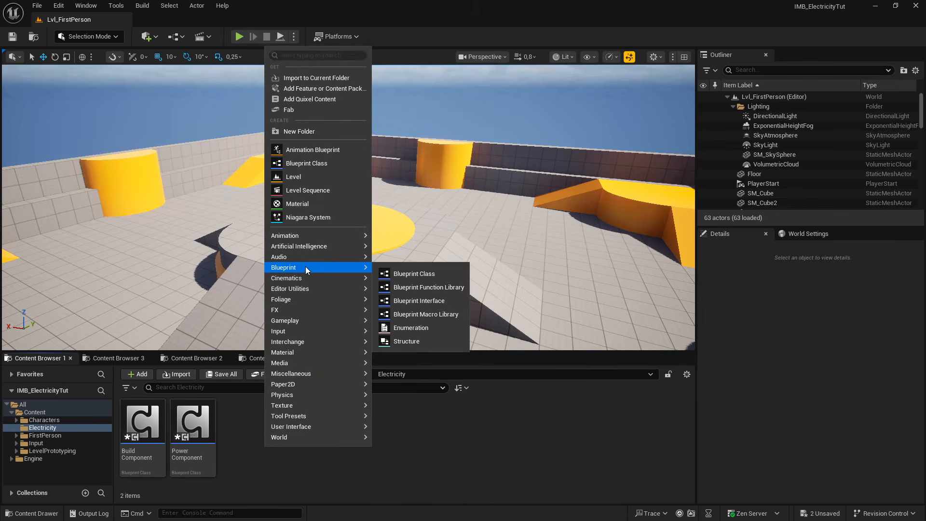
pyautogui.click(429, 302)
pyautogui.write('BPI')
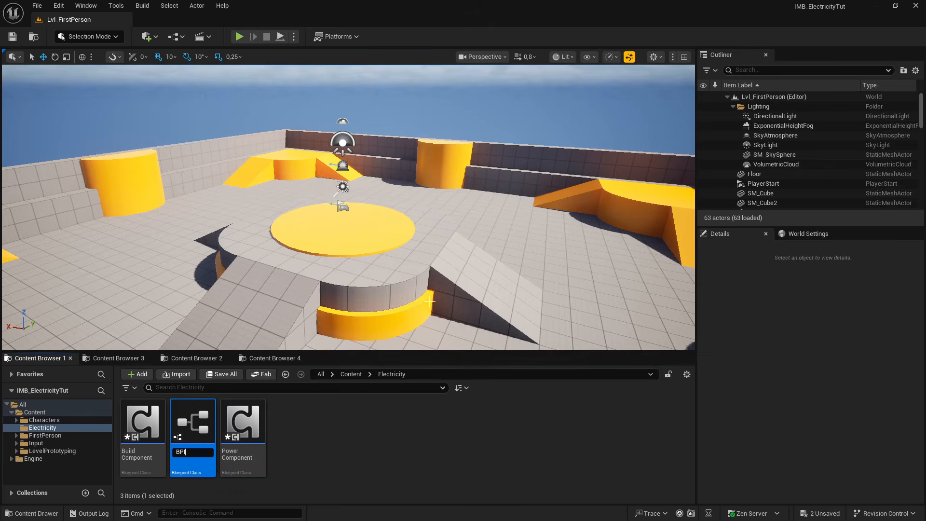
pyautogui.write('_Power')
pyautogui.press('Return')
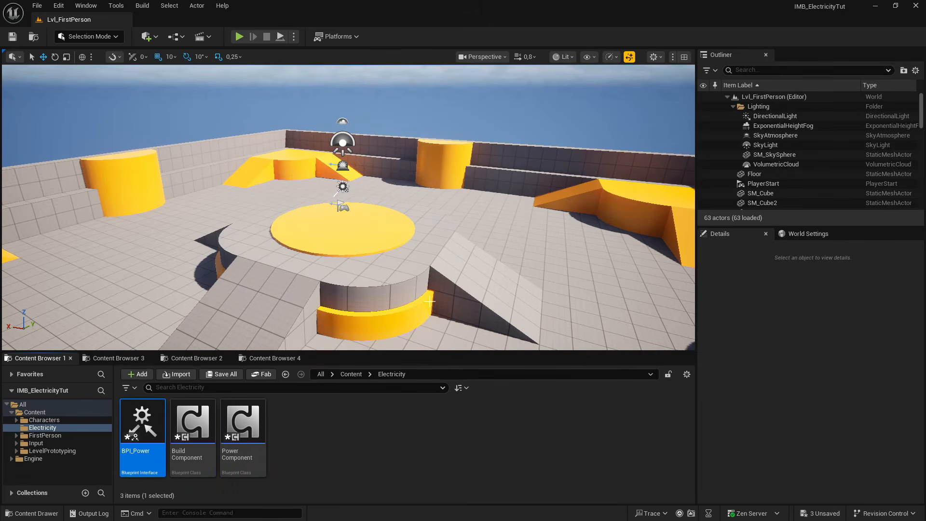
# Create an Enumeration named E_PowerType in the Electricity folder
pyautogui.click(388, 456)
pyautogui.rightClick(327, 447)
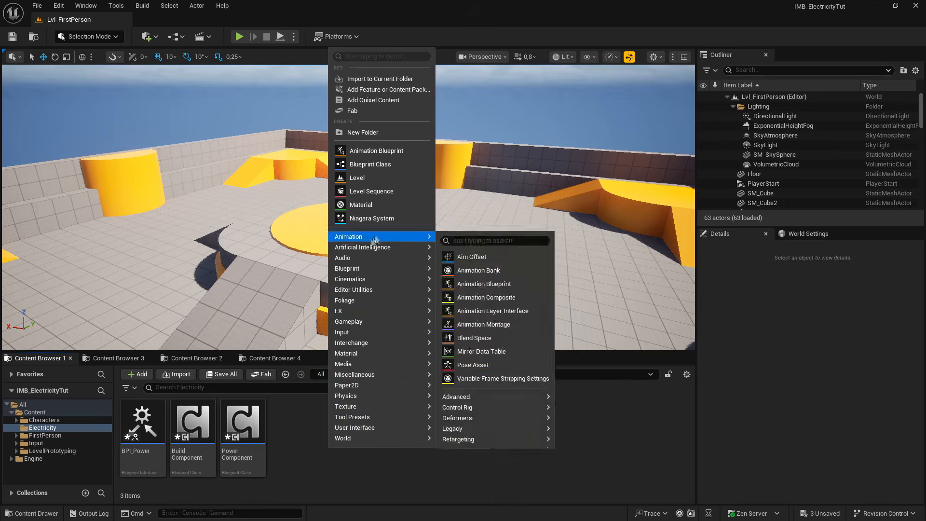
pyautogui.moveTo(354, 268)
pyautogui.click(475, 328)
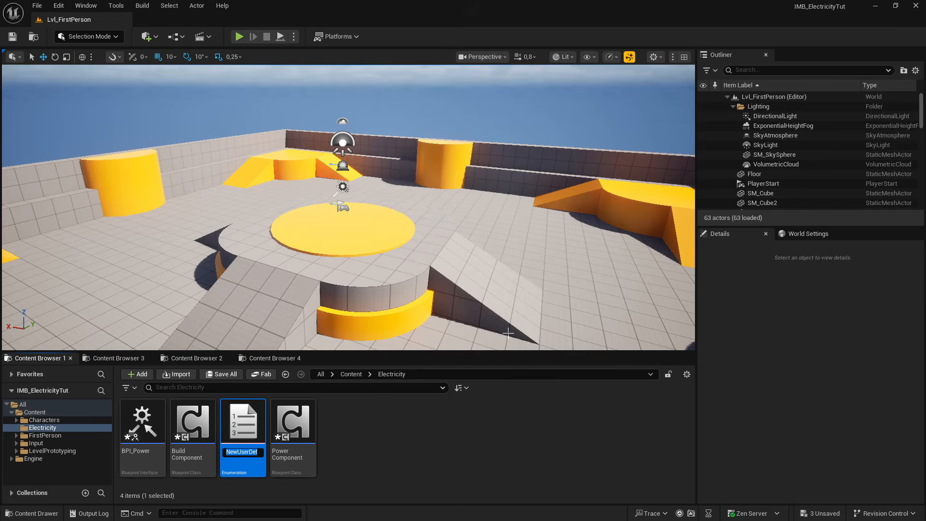
pyautogui.write('E_PowerType')
pyautogui.press('Return')
# Create a Structure named S_PowerComponent in the Electricity folder
pyautogui.click(440, 436)
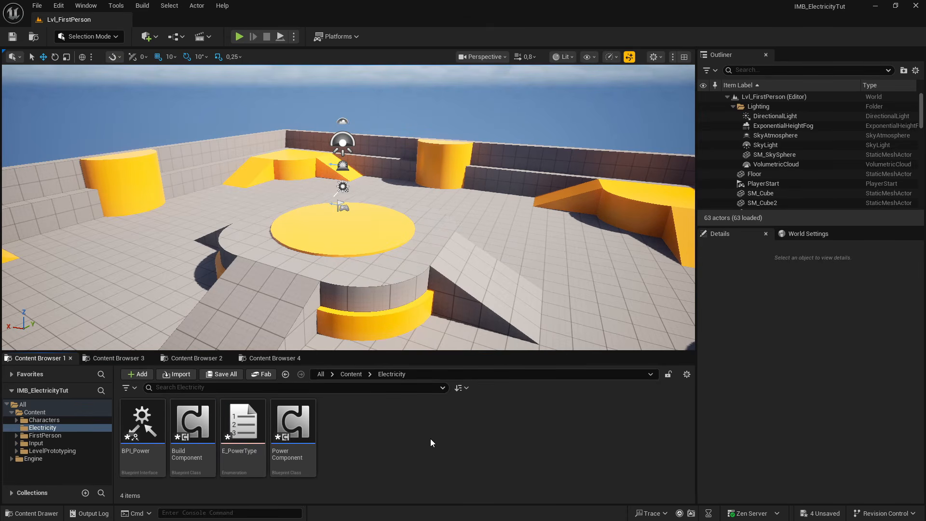
pyautogui.rightClick(413, 442)
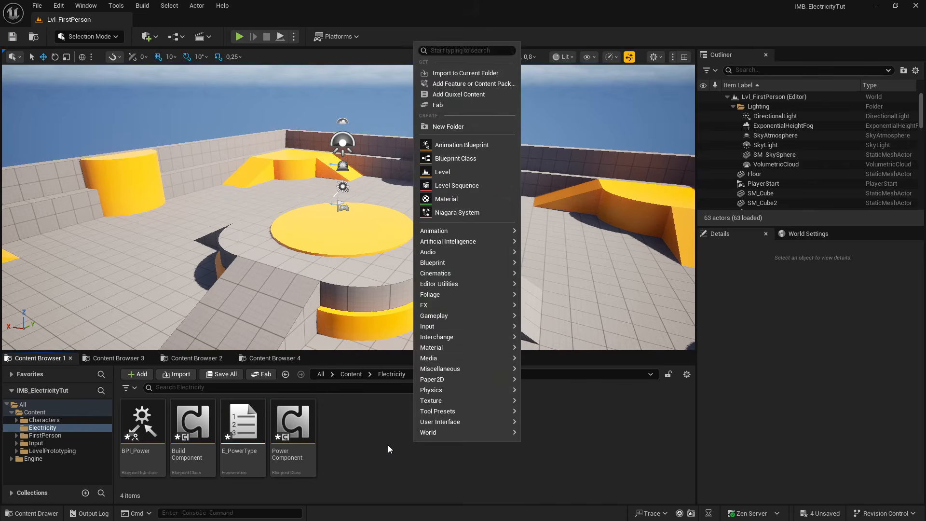
pyautogui.moveTo(471, 250)
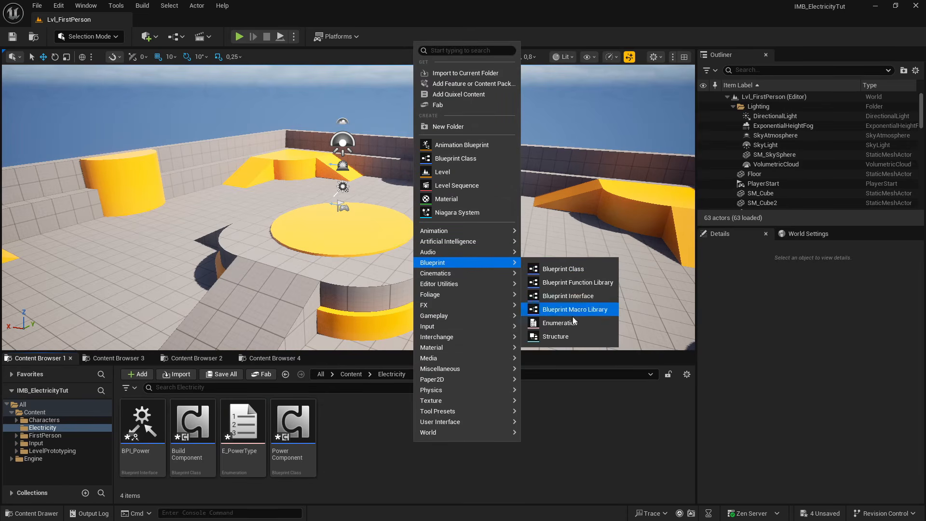
pyautogui.click(557, 337)
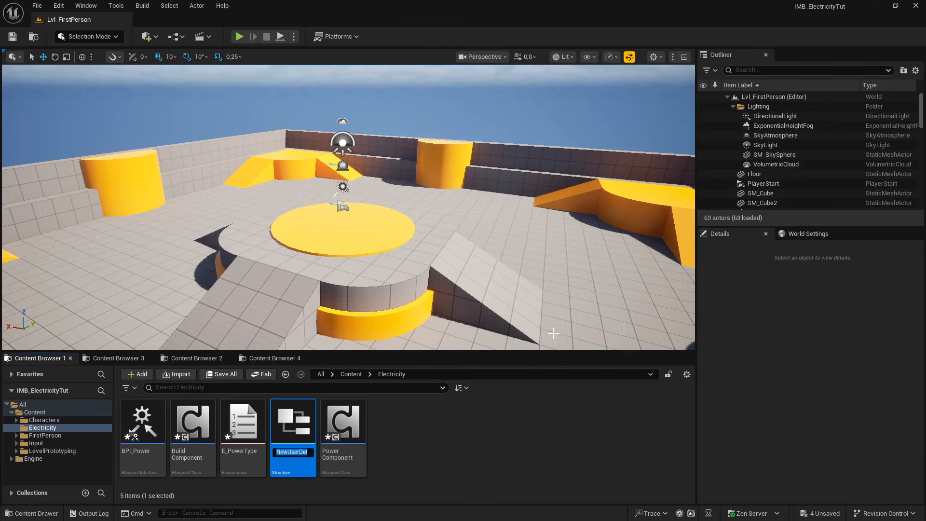
pyautogui.write('S_PowerComponent')
pyautogui.press('Return')
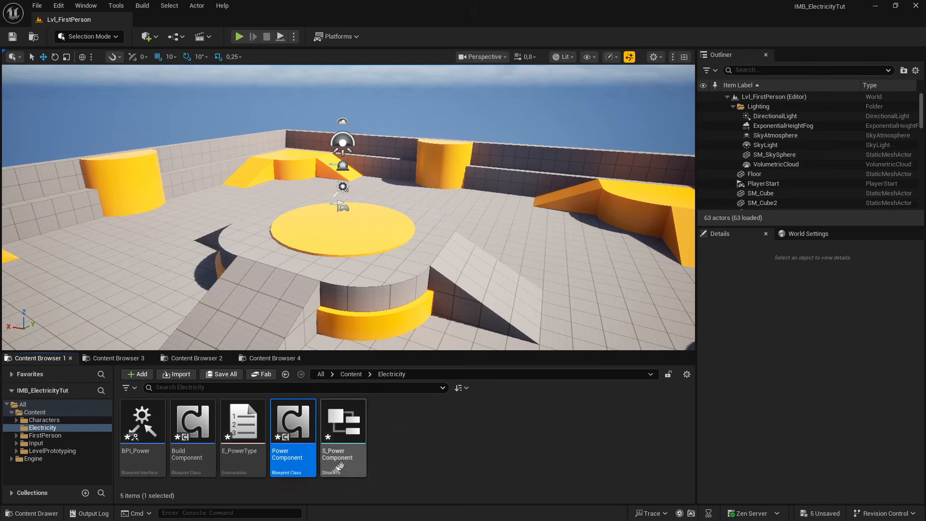
# Open the S_PowerComponent structure docked beside the level tab and rename its default member variable to PowerComponent
pyautogui.click(395, 440)
pyautogui.click(354, 431)
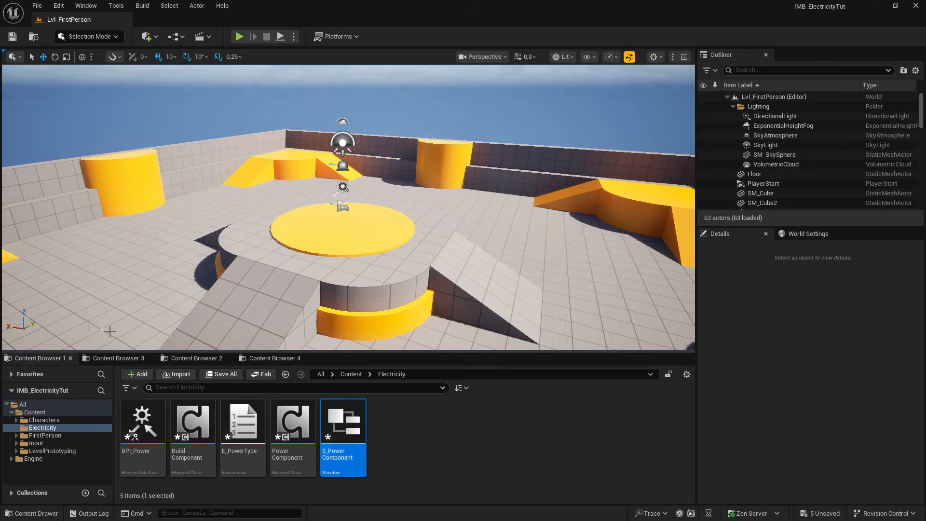
pyautogui.moveTo(0, 50); pyautogui.dragTo(185, 20)
pyautogui.click(48, 91)
pyautogui.hotkey('ctrl', 'a')
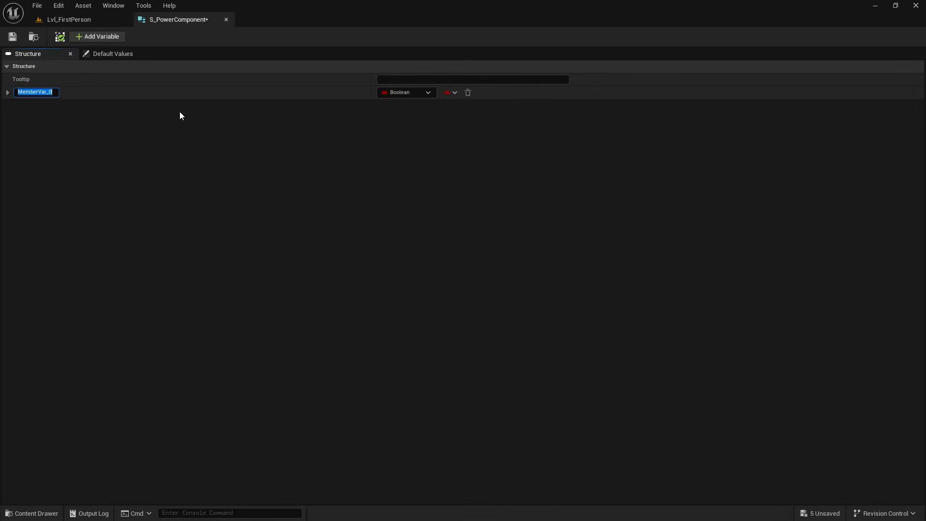
pyautogui.write('PowerComponent')
pyautogui.press('Return')
# Make the PowerComponent variable an array of Power Component object references and close the structure
pyautogui.click(395, 94)
pyautogui.write('po')
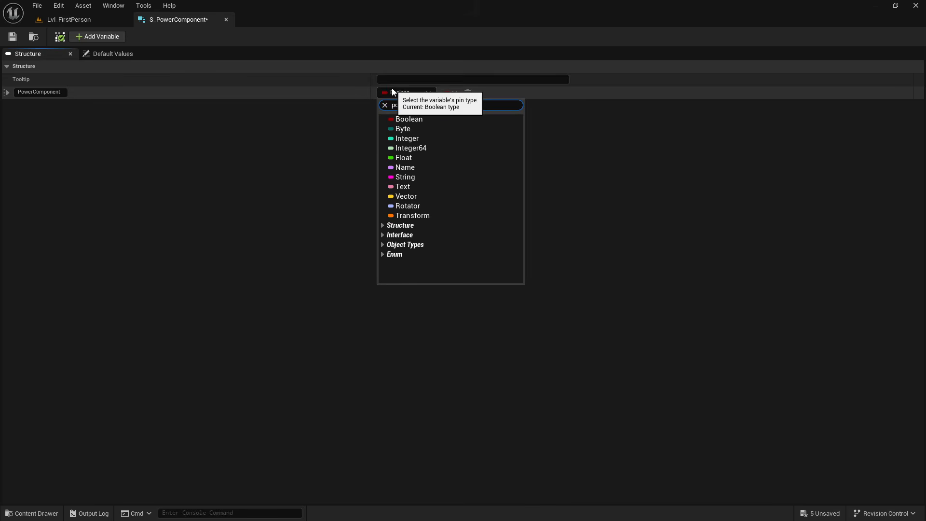
pyautogui.write('werco')
pyautogui.moveTo(409, 149)
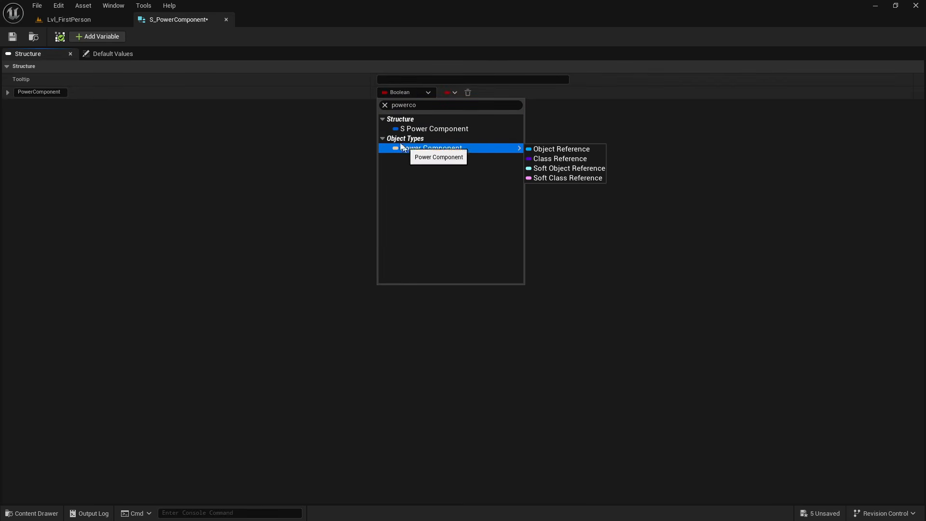
pyautogui.click(419, 148)
pyautogui.click(450, 92)
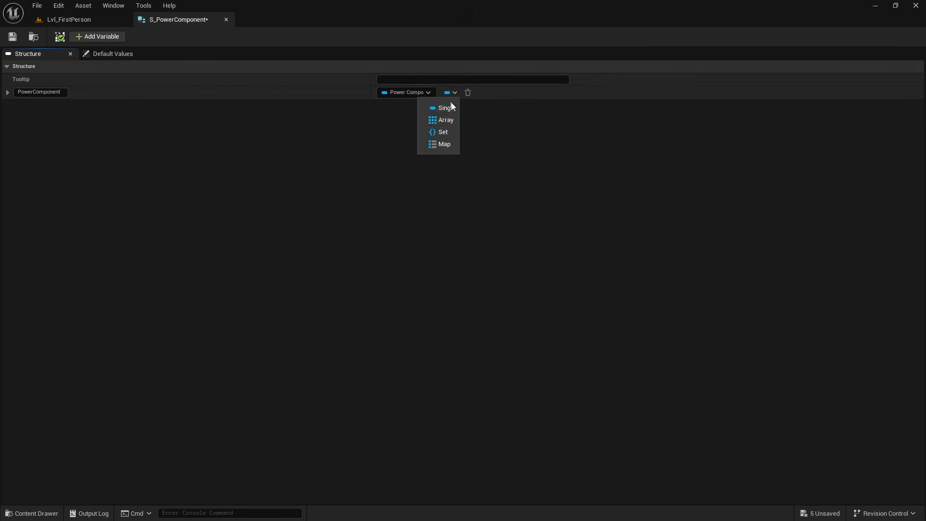
pyautogui.click(443, 120)
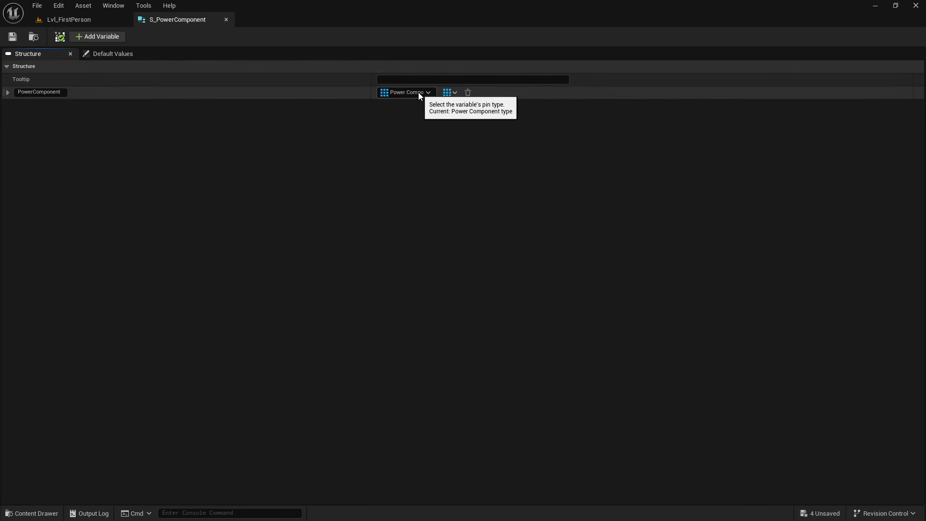
pyautogui.click(226, 20)
# Create another Structure named S_PowerConnectionStruct in the Electricity folder
pyautogui.click(444, 424)
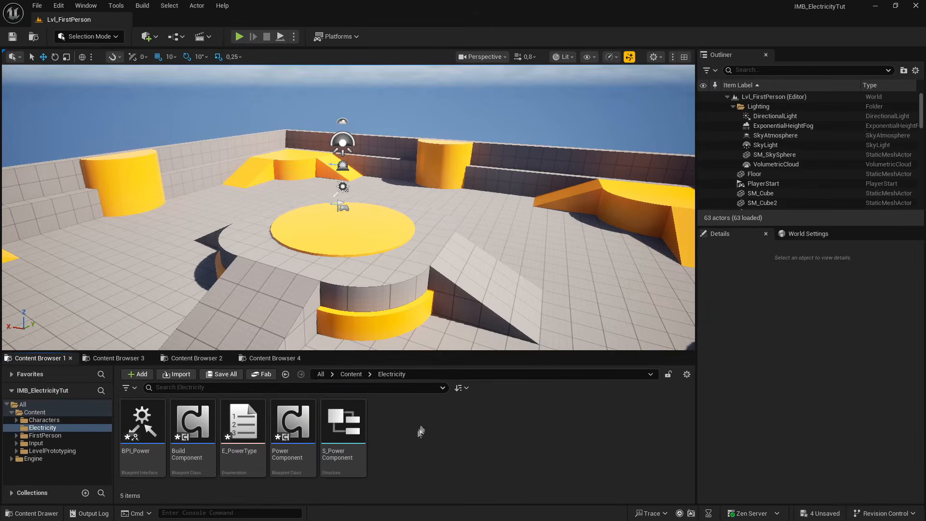
pyautogui.click(359, 428)
pyautogui.rightClick(397, 435)
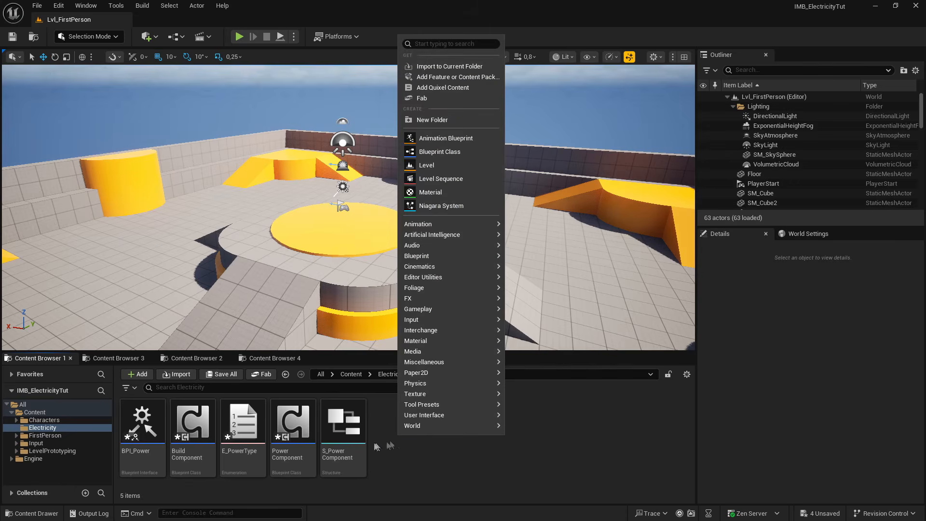
pyautogui.moveTo(432, 254)
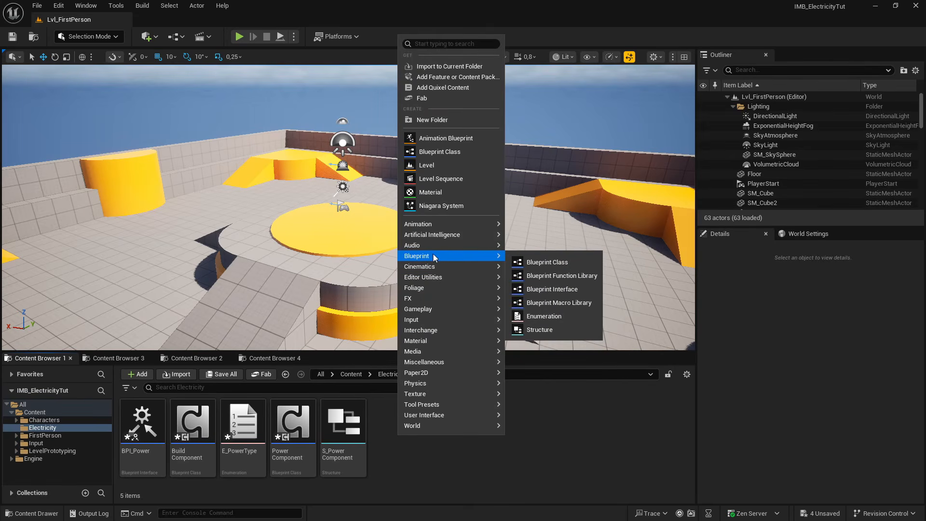
pyautogui.click(552, 332)
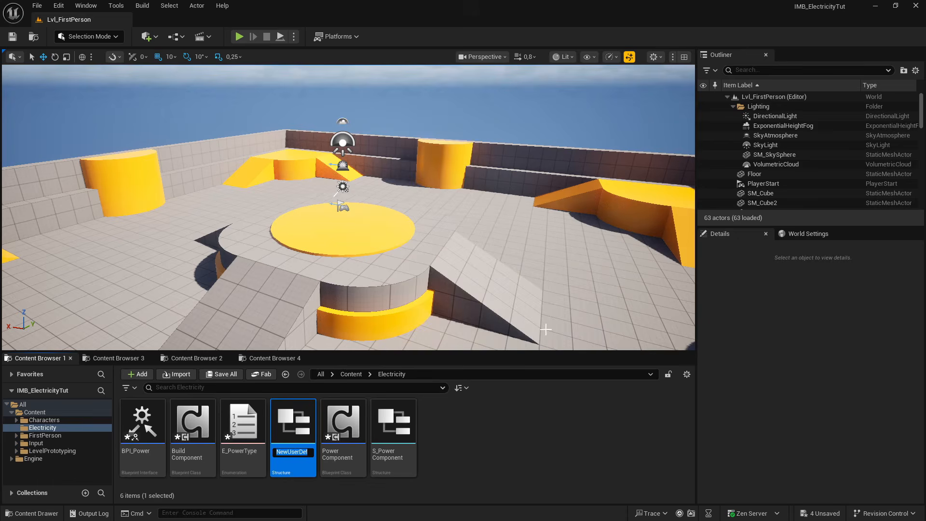
pyautogui.write('S_PowerConnectionStruct')
pyautogui.press('Return')
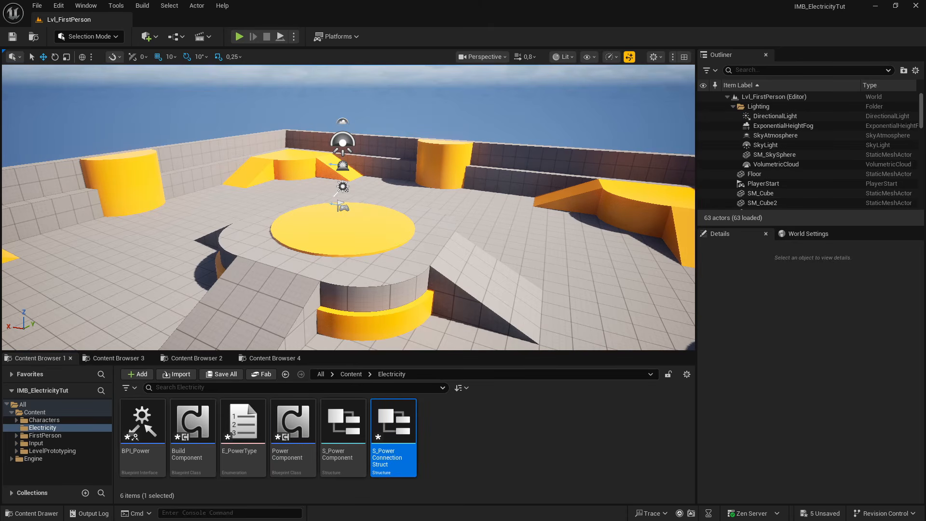
# Dock the opened S_PowerConnectionStruct beside the level tab, rename its default member variable to OtherActor and save the structure
pyautogui.moveTo(0, 77); pyautogui.dragTo(161, 24)
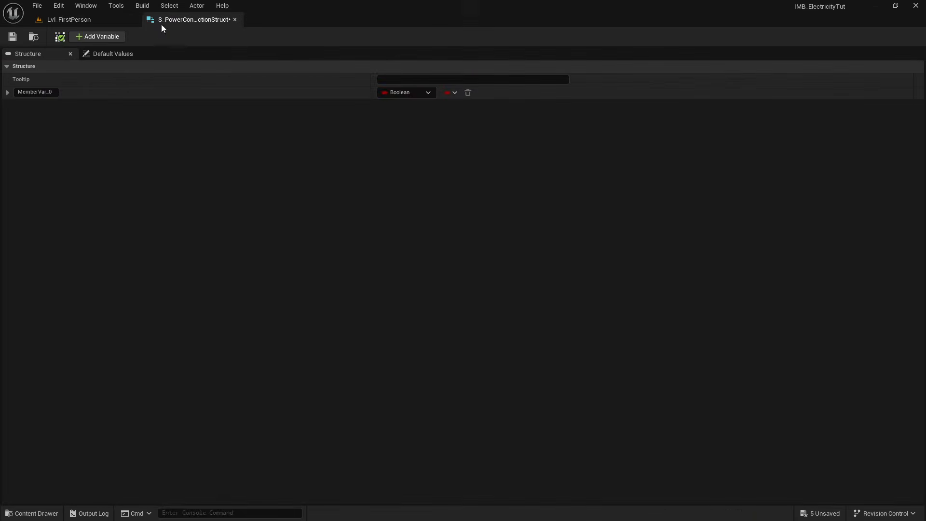
pyautogui.click(13, 38)
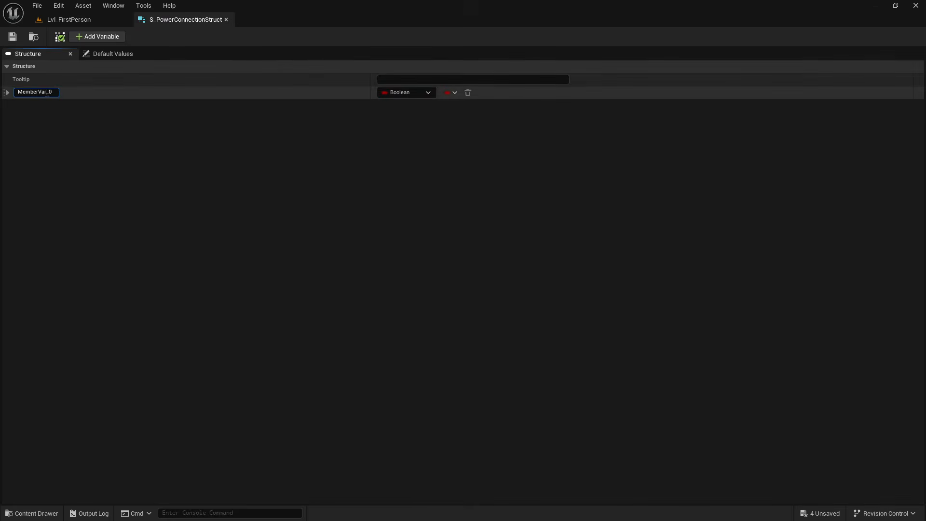
pyautogui.click(7, 92)
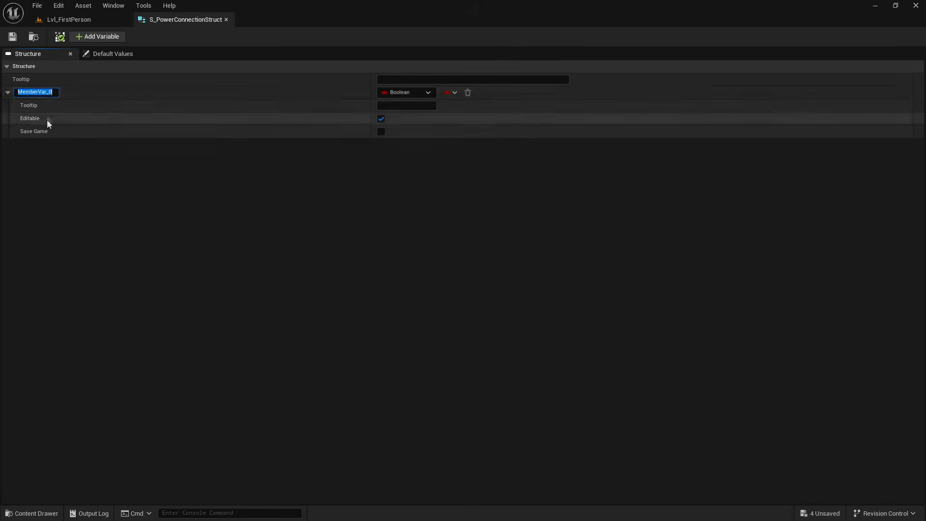
pyautogui.click(7, 93)
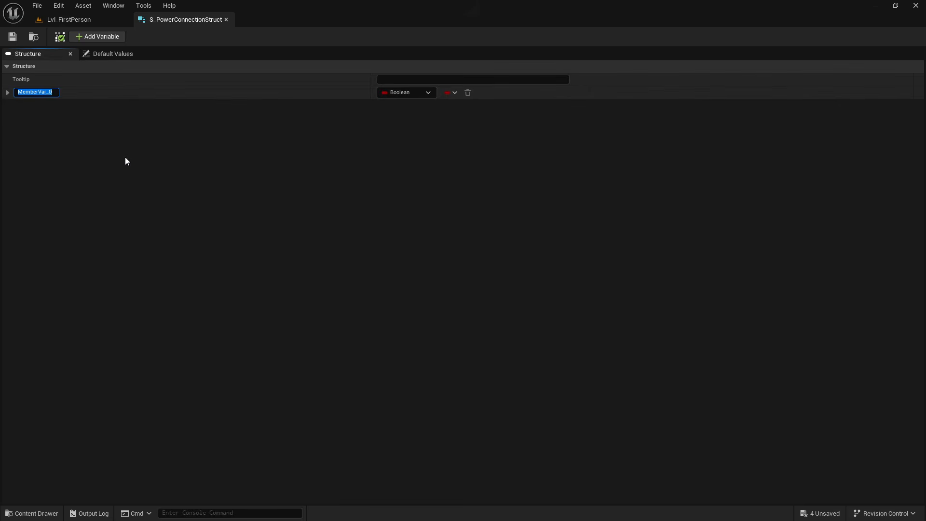
pyautogui.write('OtherActor')
pyautogui.press('Return')
pyautogui.click(13, 37)
pyautogui.click(31, 92)
pyautogui.click(56, 115)
pyautogui.click(37, 93)
pyautogui.click(38, 113)
# Set the OtherActor variable's type to an Actor object reference
pyautogui.click(400, 92)
pyautogui.write('ac')
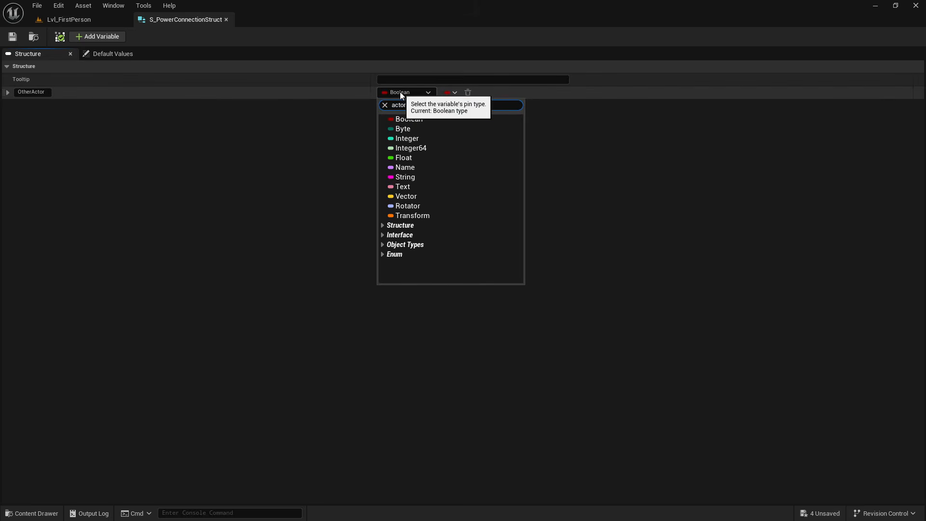
pyautogui.write('tor')
pyautogui.moveTo(415, 204)
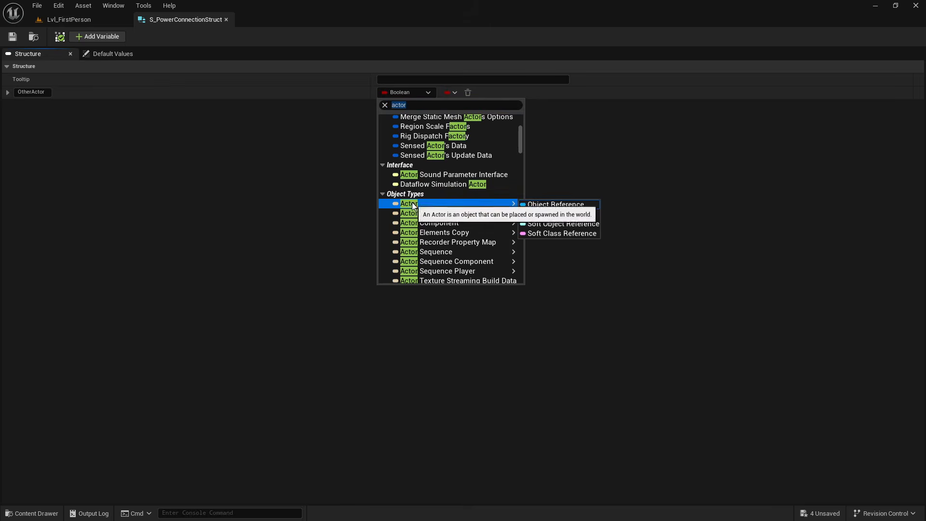
pyautogui.click(558, 207)
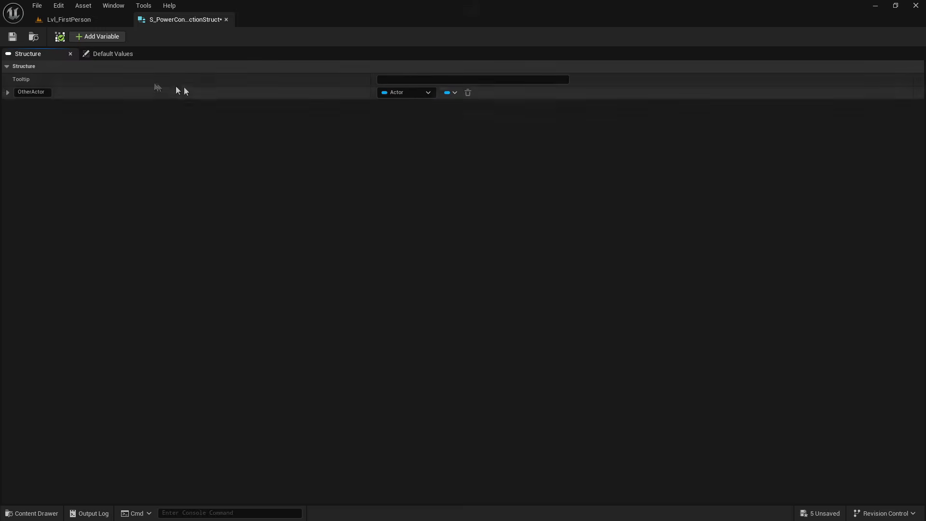
# Add a variable named OtherPowerComponent to the structure, typed as a Power Component object reference
pyautogui.click(90, 37)
pyautogui.click(47, 105)
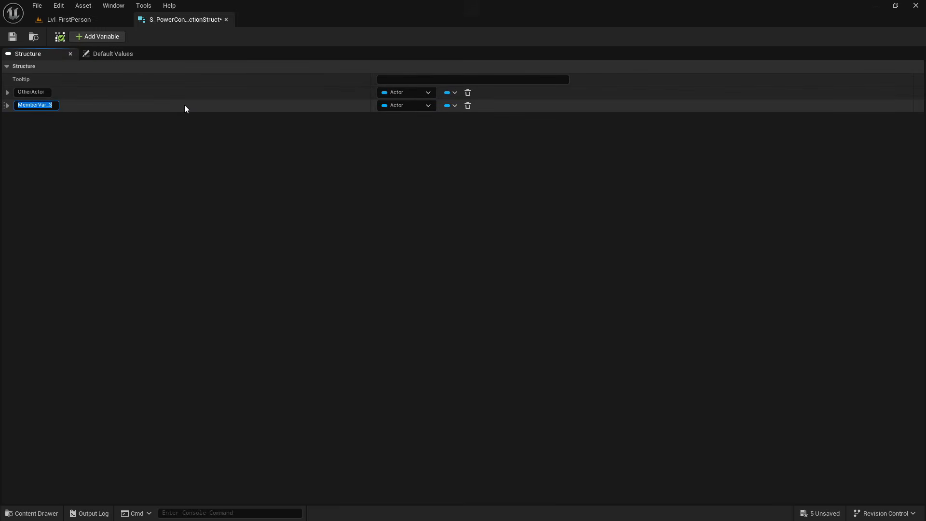
pyautogui.write('PowerComponentherPowerComponent')
pyautogui.press('Return')
pyautogui.click(413, 106)
pyautogui.write('pow')
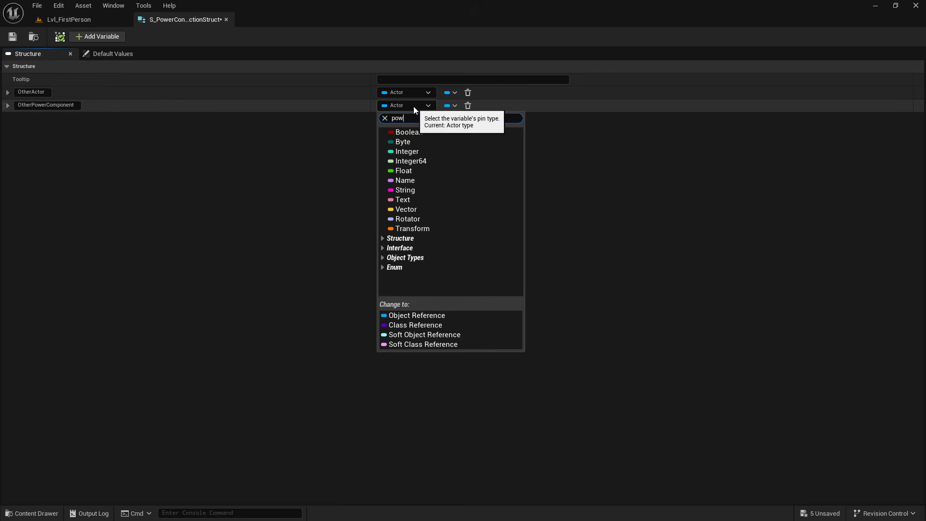
pyautogui.write('er com')
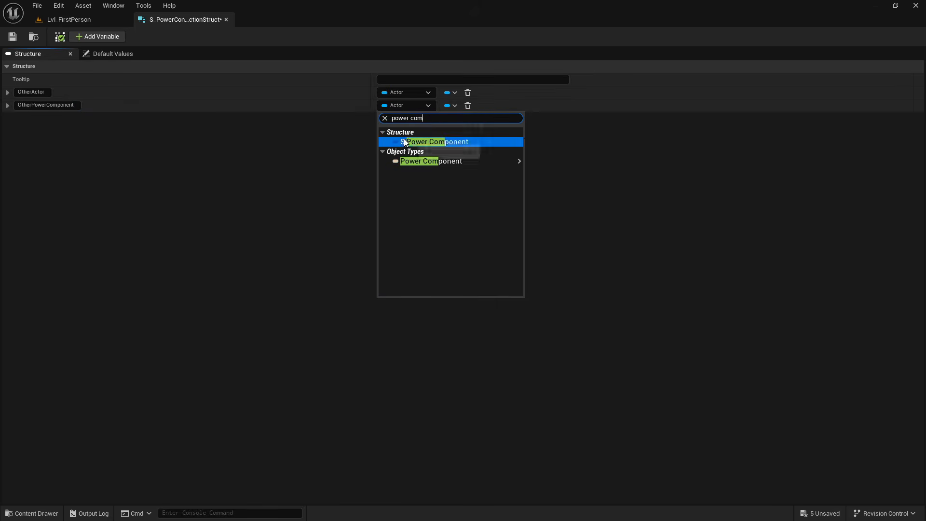
pyautogui.click(408, 161)
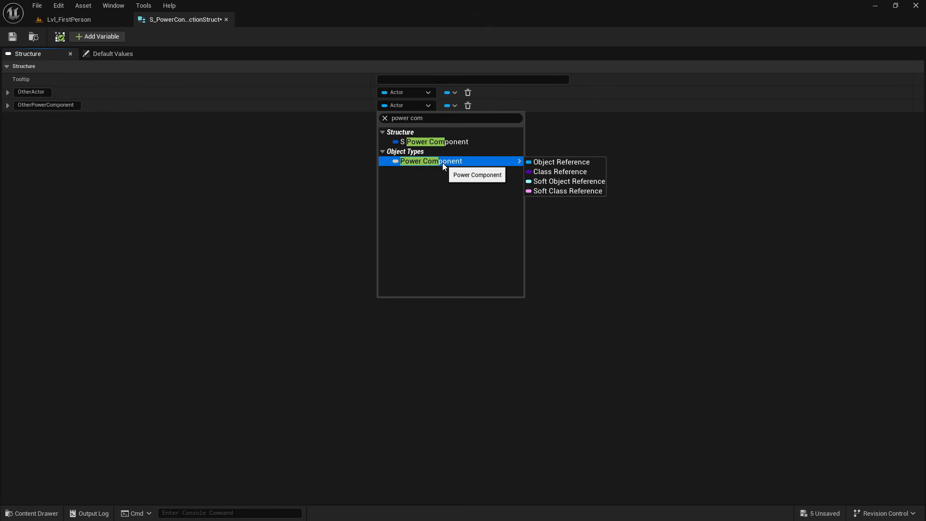
pyautogui.click(443, 163)
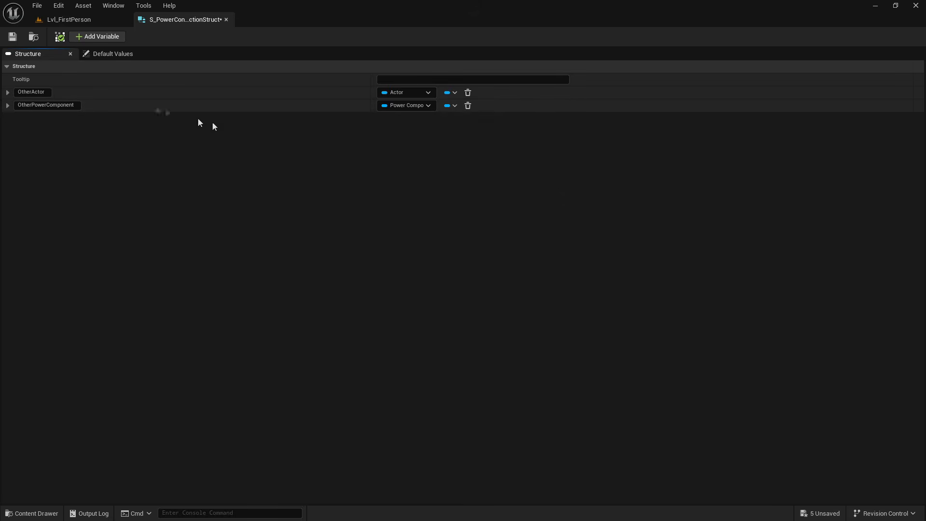
# Add a variable named CableActor to the structure, typed as an Actor object reference
pyautogui.click(106, 38)
pyautogui.click(51, 118)
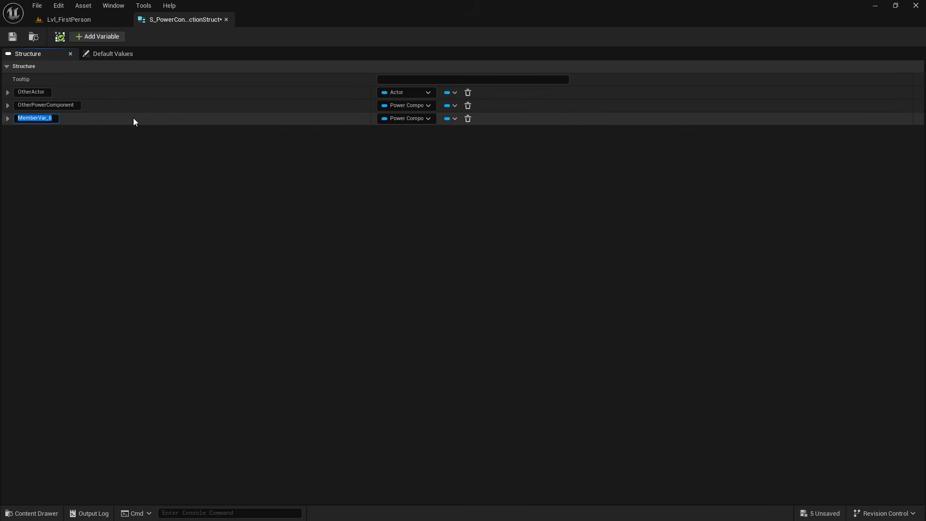
pyautogui.write('CableActor')
pyautogui.press('Return')
pyautogui.click(405, 118)
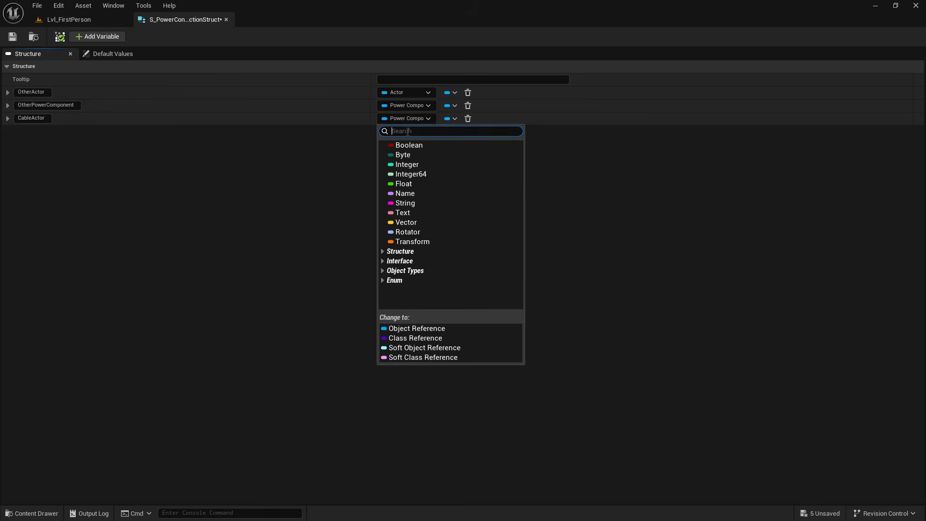
pyautogui.write('actor')
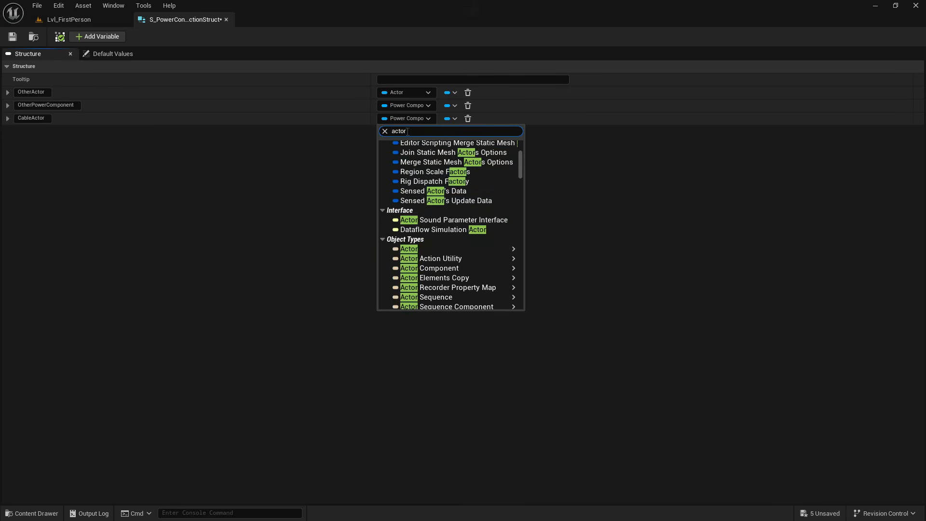
pyautogui.click(412, 250)
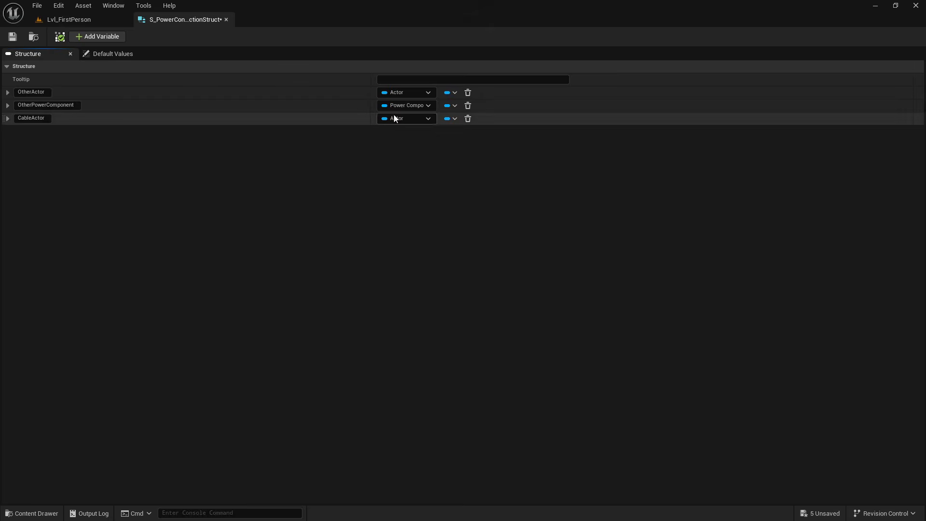
# Add a variable named AttachPoint, typed as a Primitive Component object reference, and save and close the structure
pyautogui.click(103, 35)
pyautogui.click(41, 133)
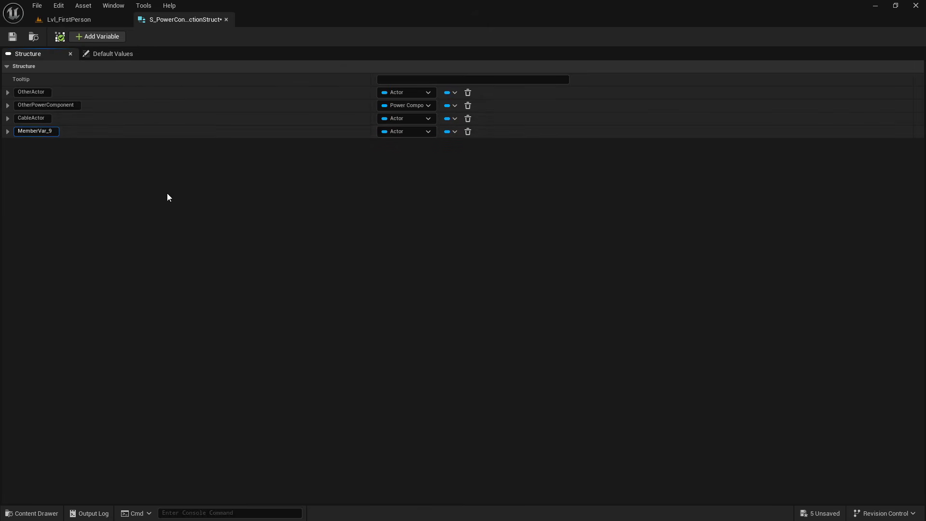
pyautogui.write('AttachPoint')
pyautogui.press('Return')
pyautogui.click(400, 132)
pyautogui.write('prim')
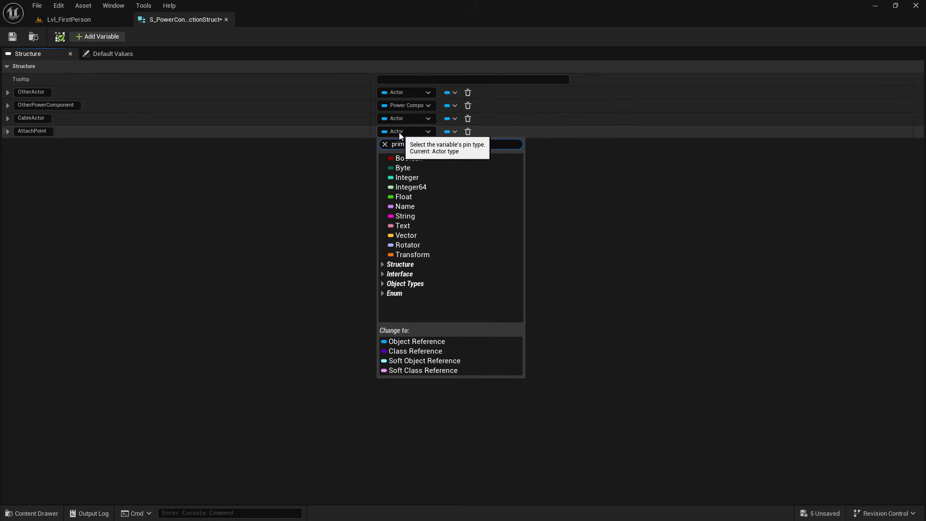
pyautogui.write('itive')
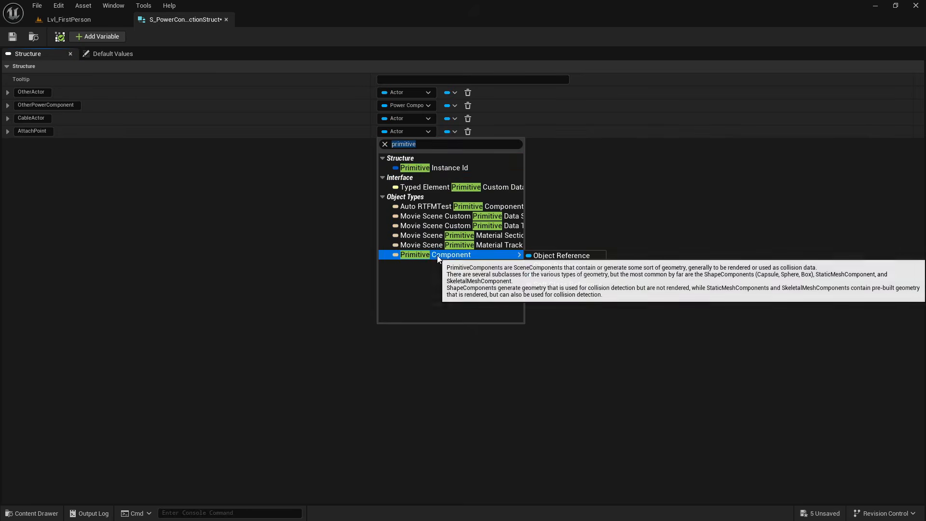
pyautogui.click(438, 256)
pyautogui.click(12, 37)
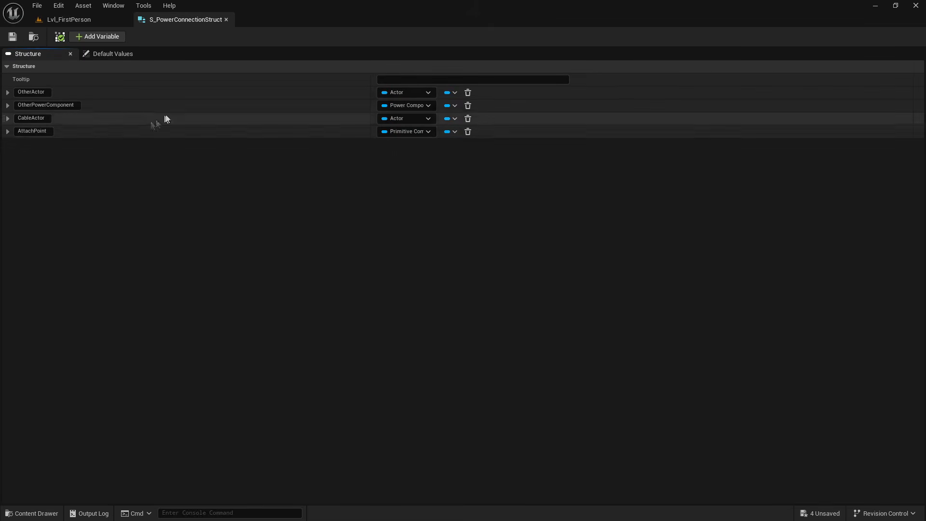
pyautogui.click(226, 20)
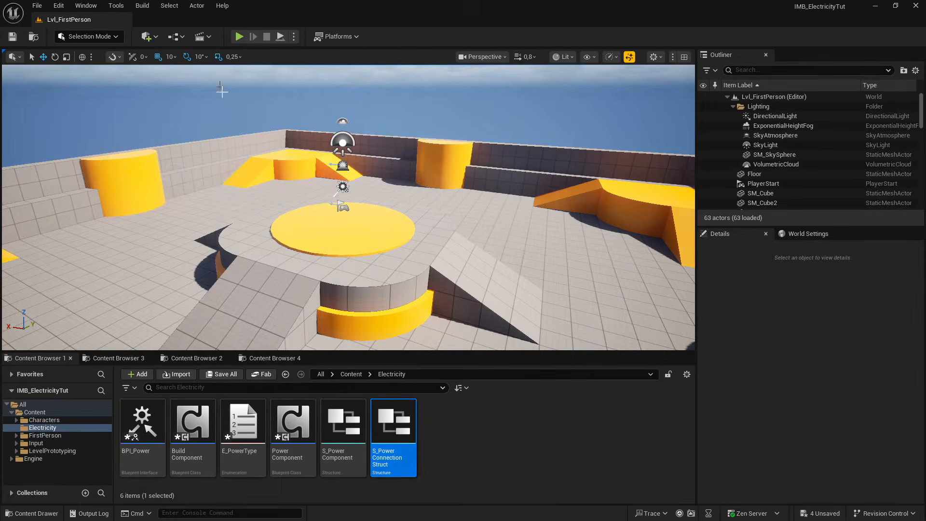
# Create a Blueprint Class named PowerGameInstance in the Electricity folder with GameInstance as its parent class
pyautogui.rightClick(461, 434)
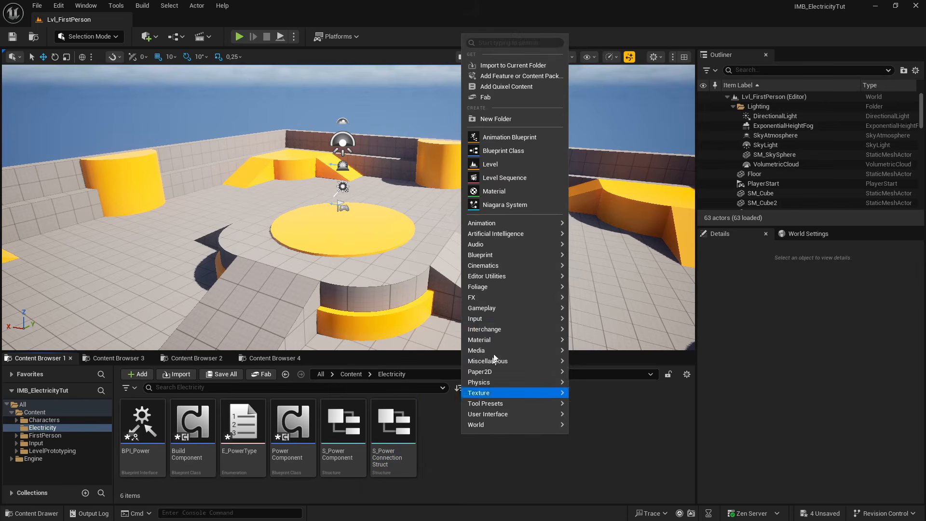
pyautogui.click(500, 152)
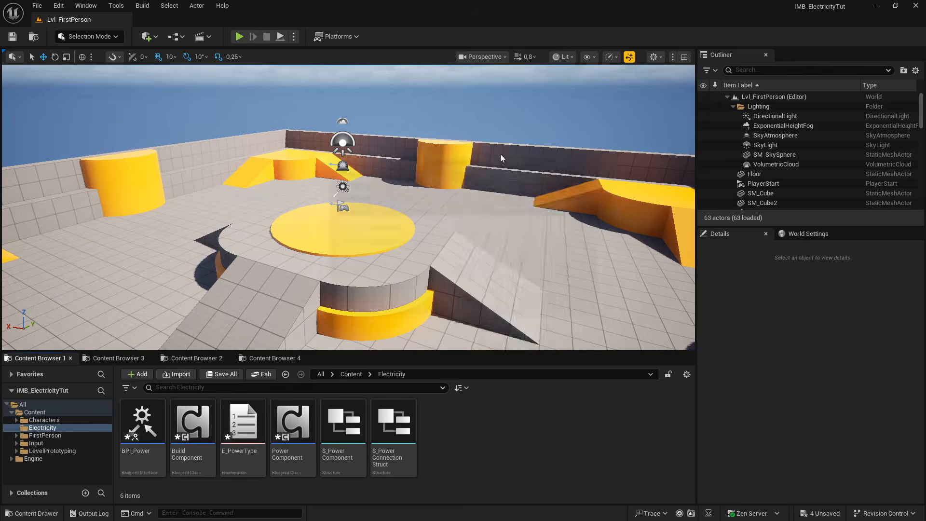
pyautogui.click(322, 329)
pyautogui.write('game ins')
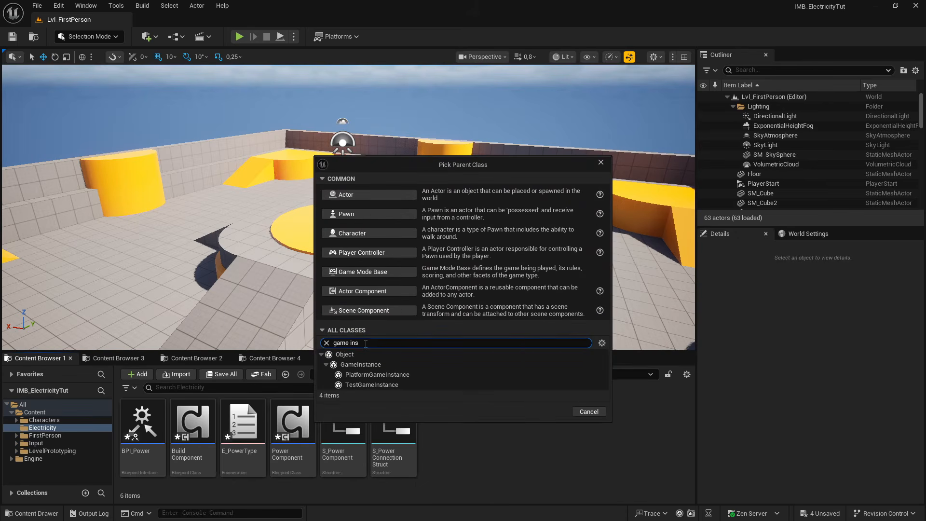
pyautogui.click(360, 365)
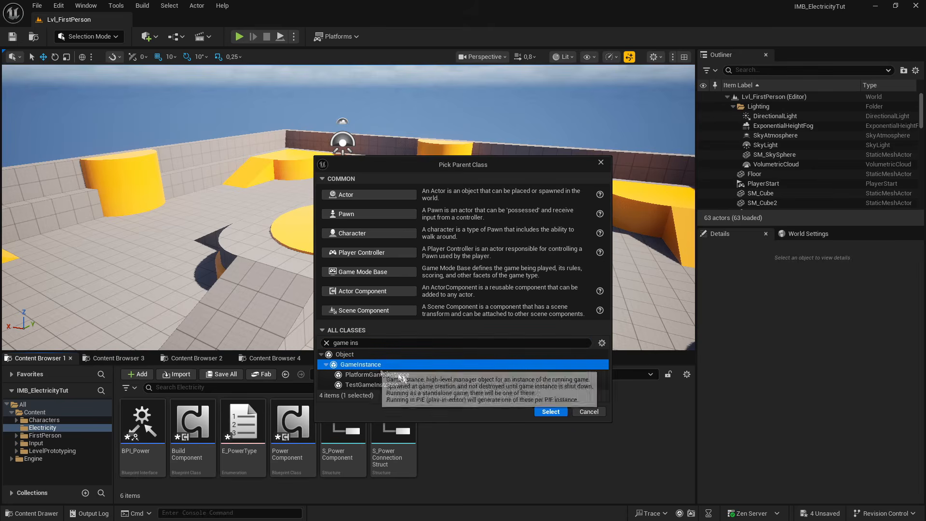
pyautogui.click(550, 412)
pyautogui.write('PowerGameInstance')
pyautogui.press('Return')
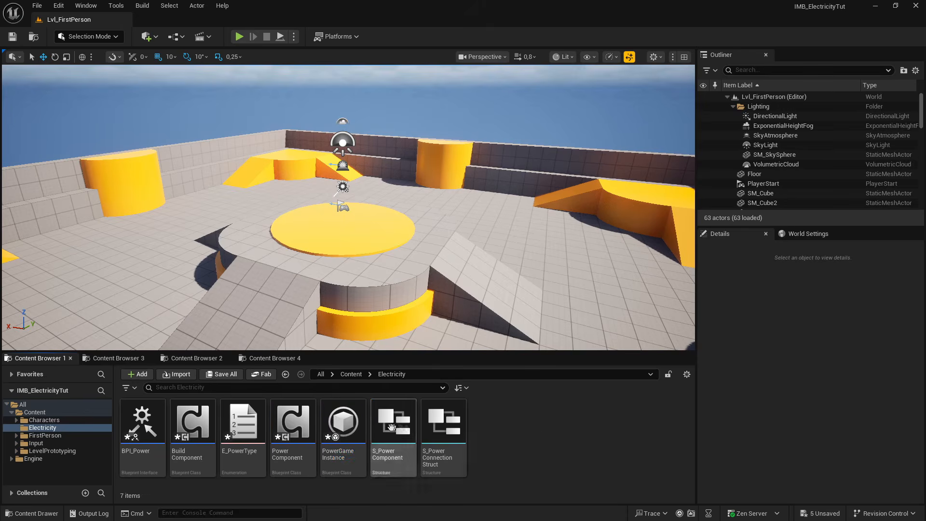
pyautogui.moveTo(348, 424)
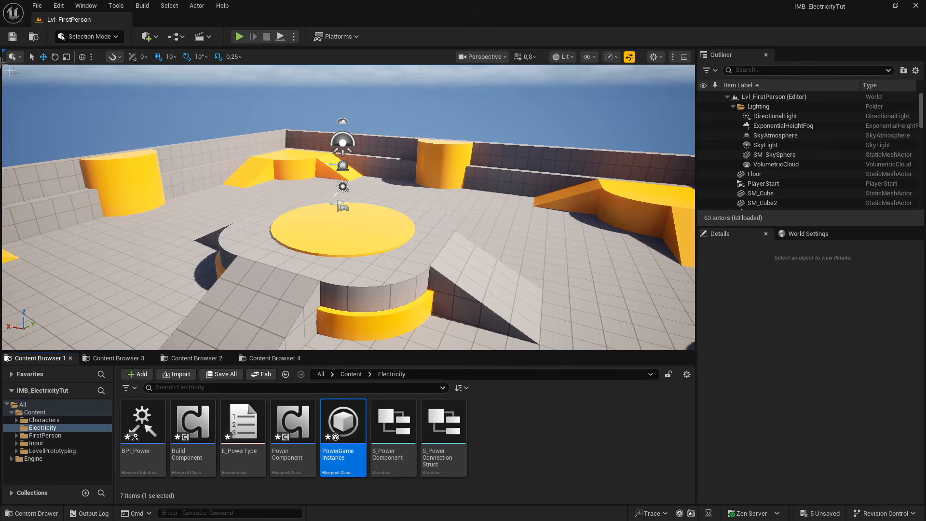
pyautogui.click(490, 430)
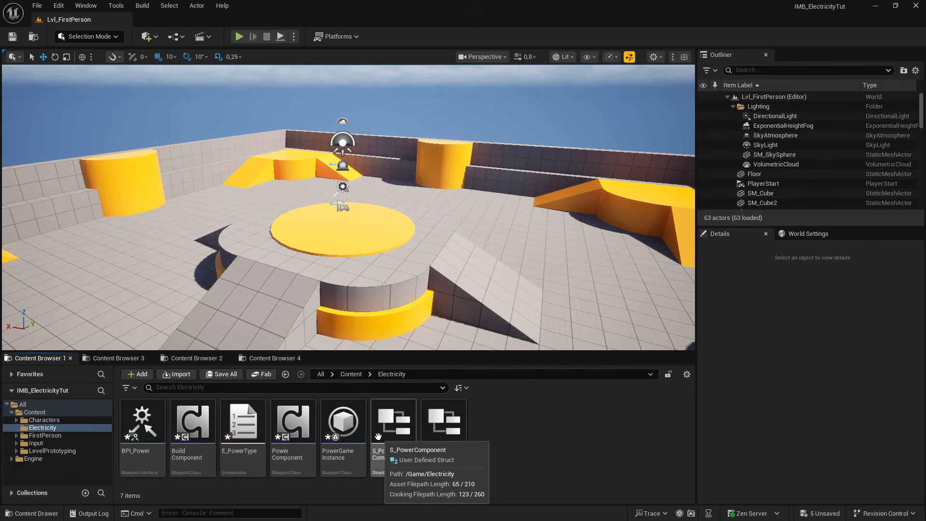
pyautogui.click(340, 425)
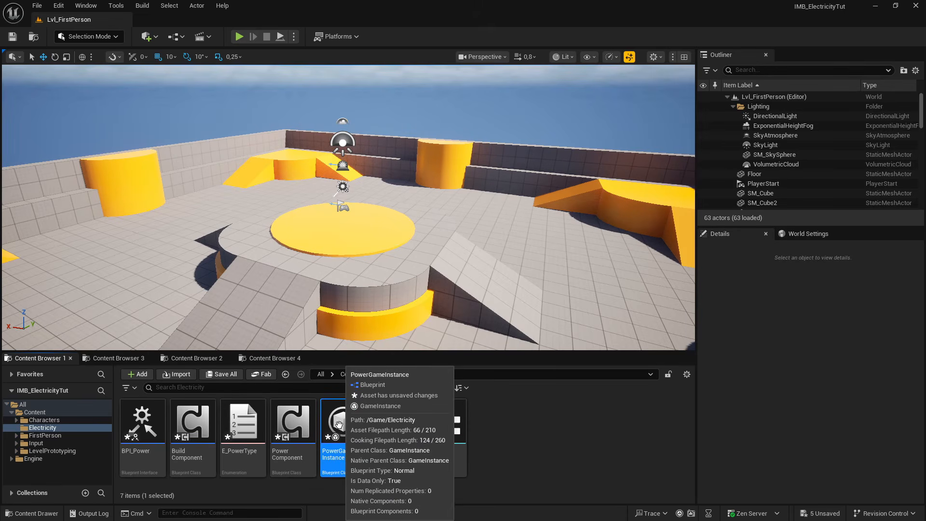
pyautogui.click(585, 467)
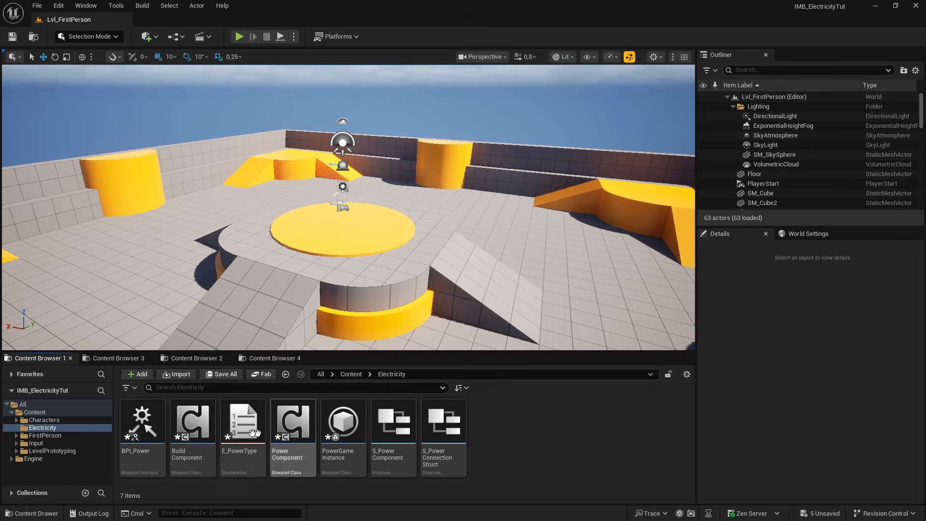
# Create a folder named Components inside Electricity and move the Build Component and Power Component blueprints into it
pyautogui.rightClick(523, 436)
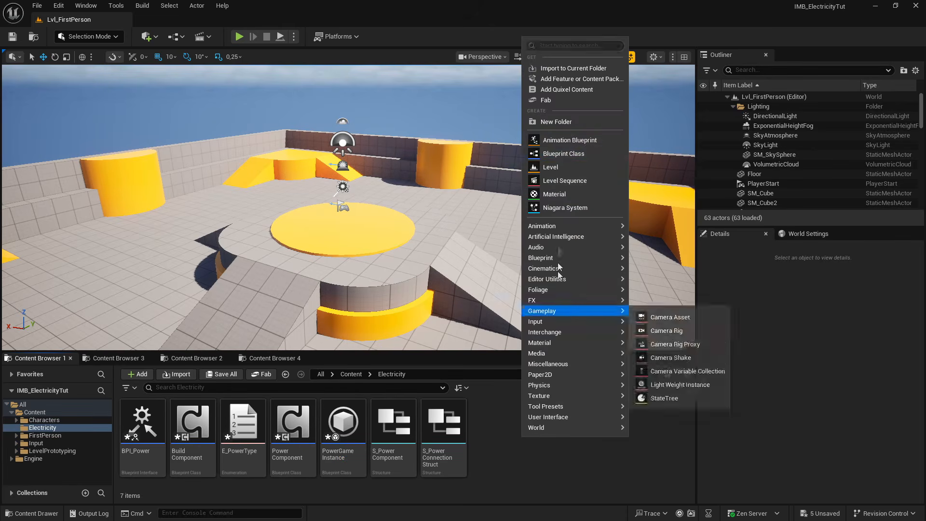
pyautogui.click(552, 121)
pyautogui.write('Compo')
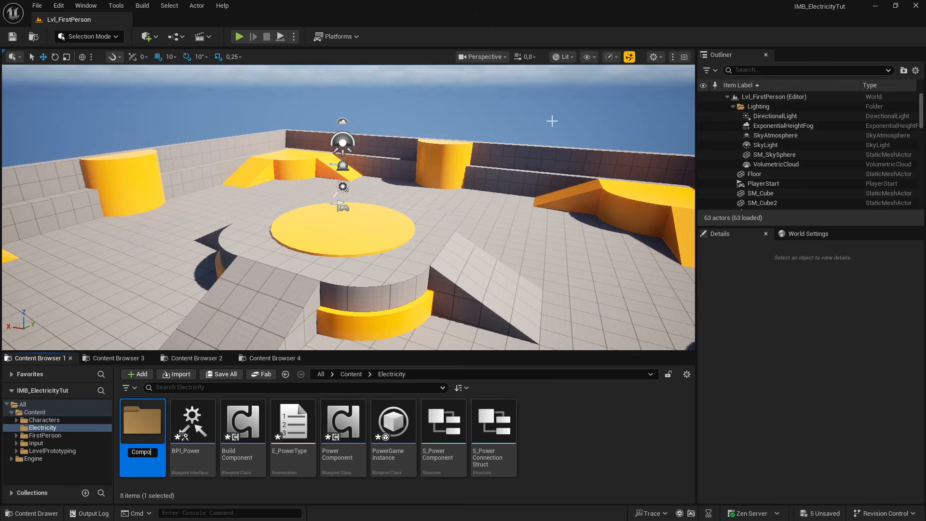
pyautogui.write('nents')
pyautogui.press('Return')
pyautogui.click(242, 426)
pyautogui.keyDown('ctrl'); pyautogui.click(343, 427); pyautogui.keyUp('ctrl')
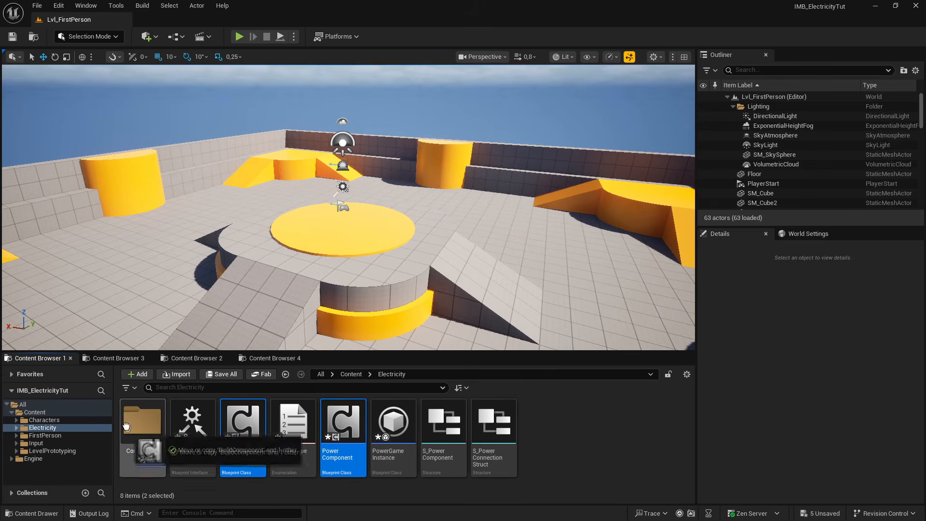
pyautogui.moveTo(190, 461); pyautogui.dragTo(140, 434)
pyautogui.click(169, 439)
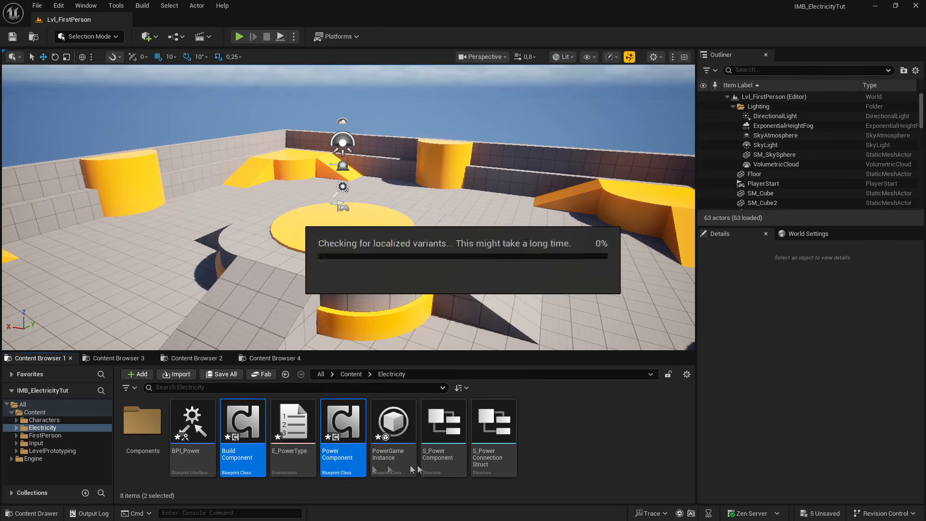
# Create a folder named Structures inside Electricity and move S_PowerComponent and S_PowerConnectionStruct into it
pyautogui.rightClick(536, 443)
pyautogui.click(513, 135)
pyautogui.write('St')
pyautogui.press('Return')
pyautogui.click(393, 424)
pyautogui.keyDown('ctrl'); pyautogui.click(443, 431); pyautogui.keyUp('ctrl')
pyautogui.moveTo(444, 431); pyautogui.dragTo(192, 433)
pyautogui.click(212, 438)
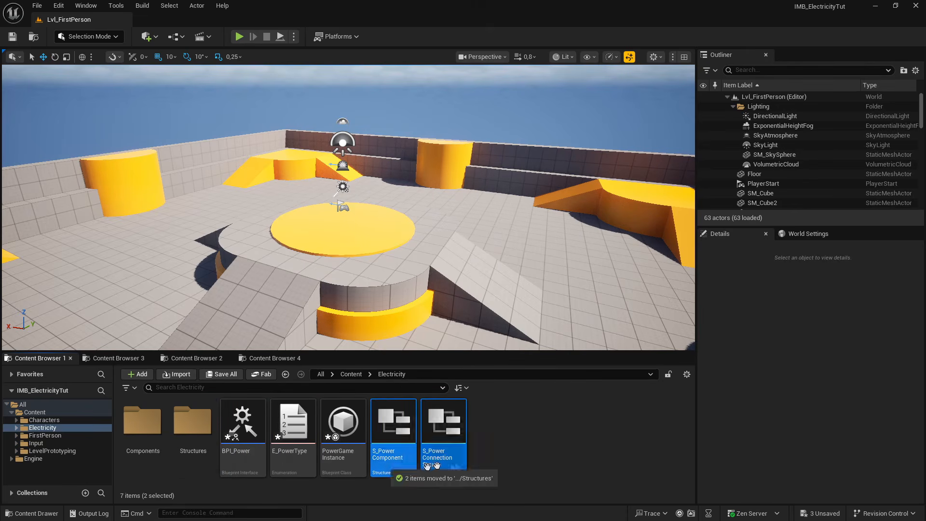
# Open the BPI_Power interface and rename its default function to BPI_ReturnPowerComponent
pyautogui.click(248, 426)
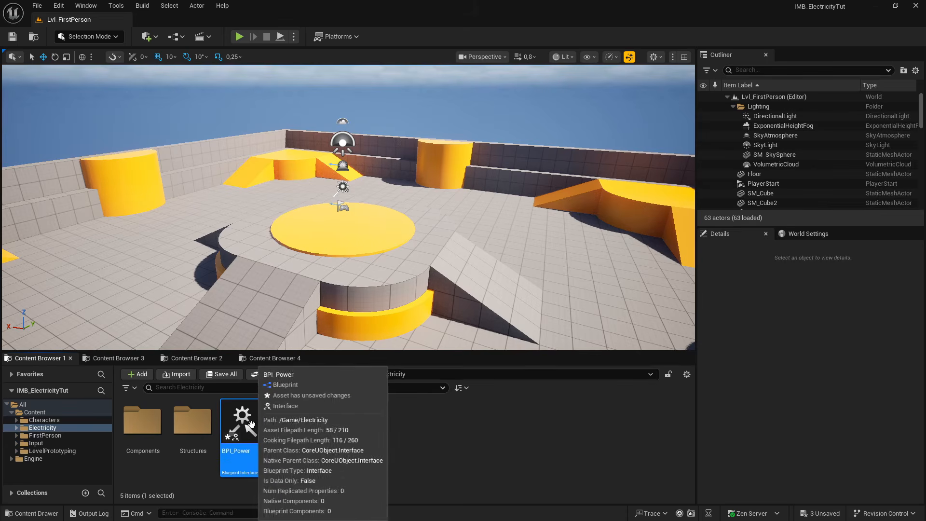
pyautogui.doubleClick(248, 424)
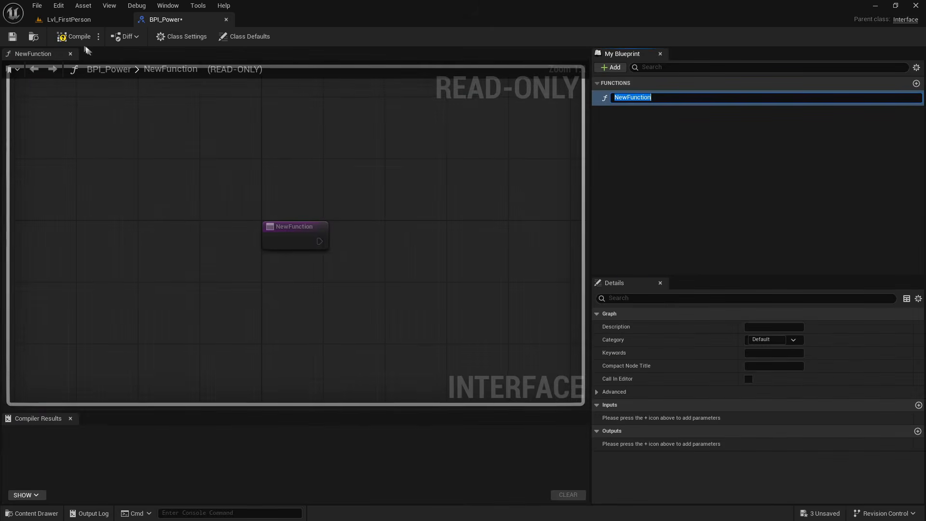
pyautogui.write('BPI_ReturnPo')
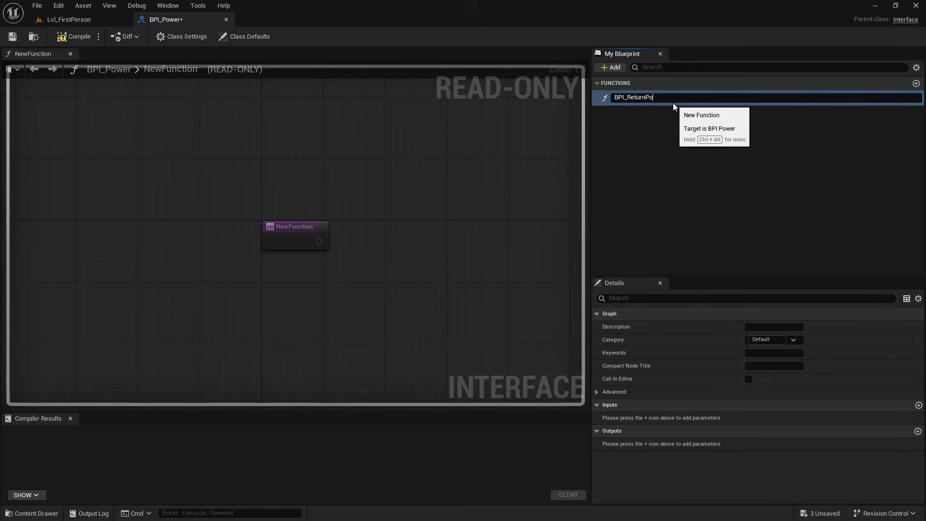
pyautogui.write('werComponent')
pyautogui.press('Return')
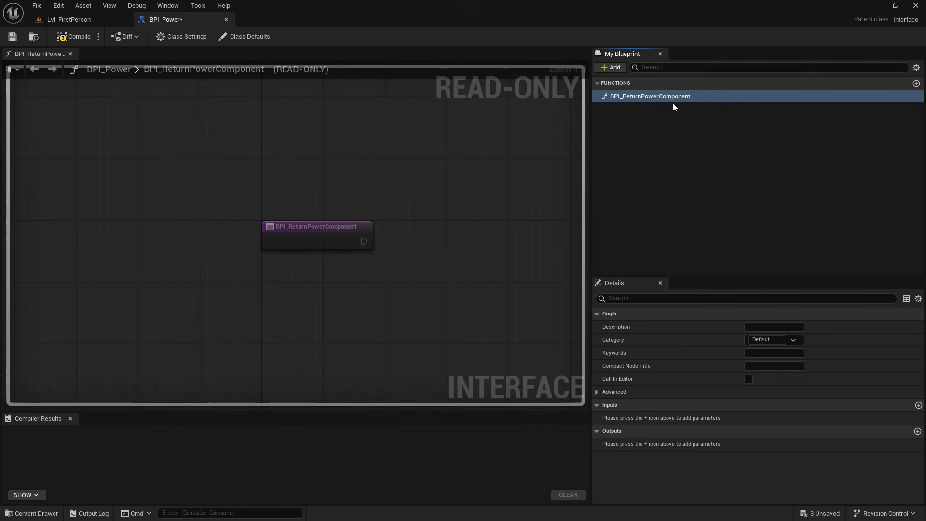
# Add an output named PowerComp of type Power Component object reference to BPI_ReturnPowerComponent, and compile and save the interface
pyautogui.click(917, 431)
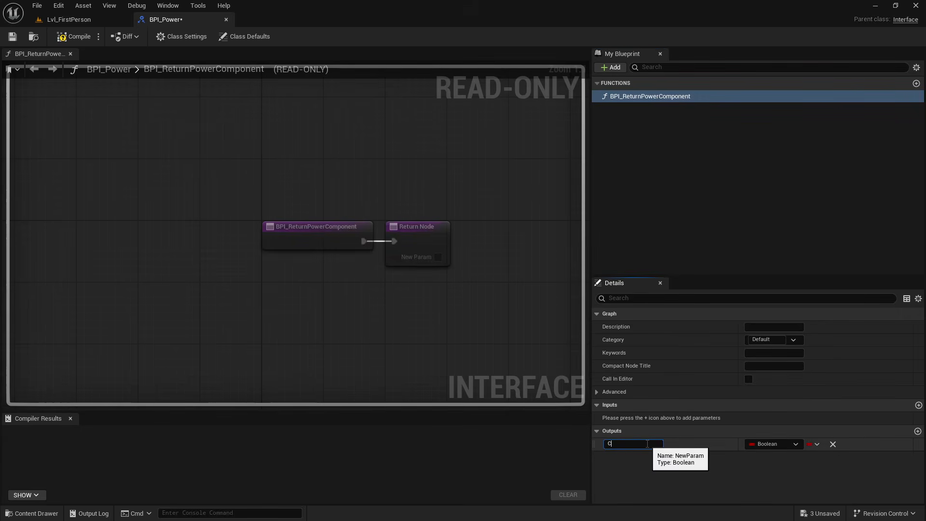
pyautogui.write('PowerComp')
pyautogui.press('Return')
pyautogui.click(774, 442)
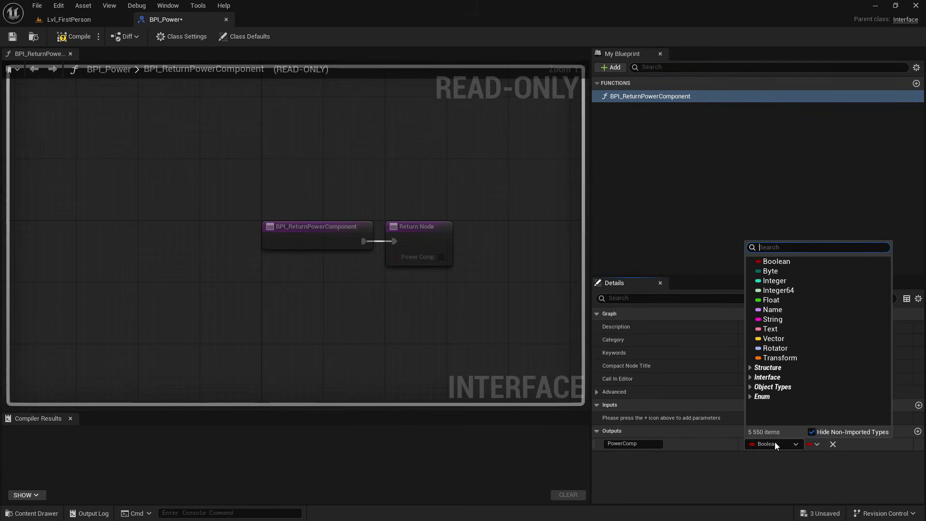
pyautogui.write('power comp')
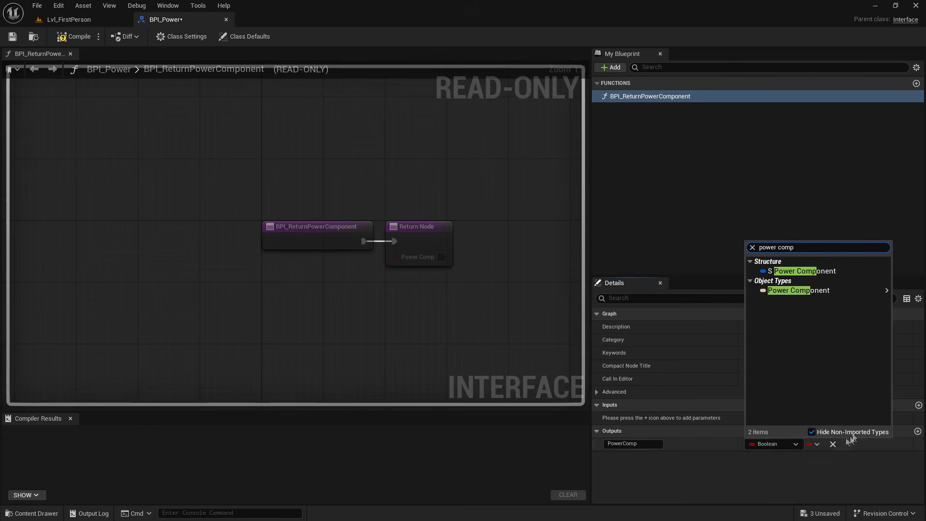
pyautogui.click(778, 291)
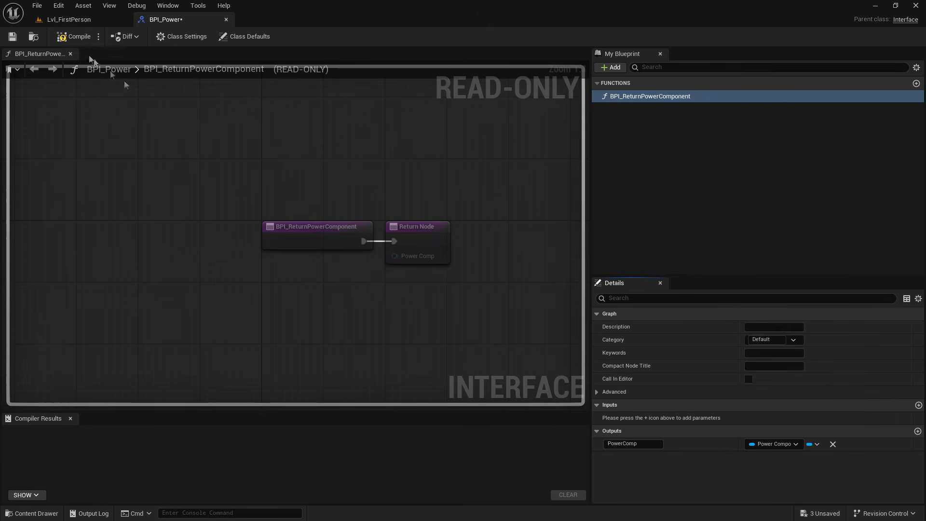
pyautogui.click(74, 36)
pyautogui.click(13, 37)
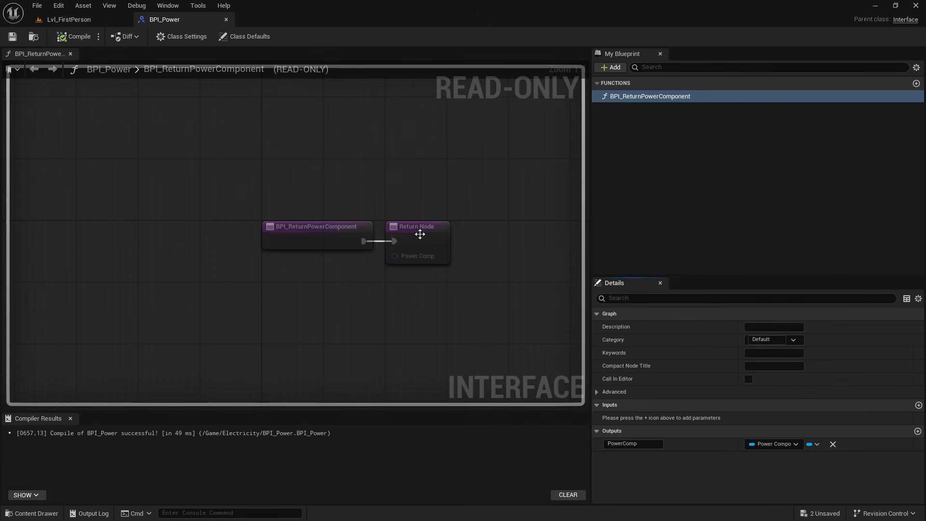
# Add a second interface function named BPI_ReturnAttachPointComponent
pyautogui.click(650, 186)
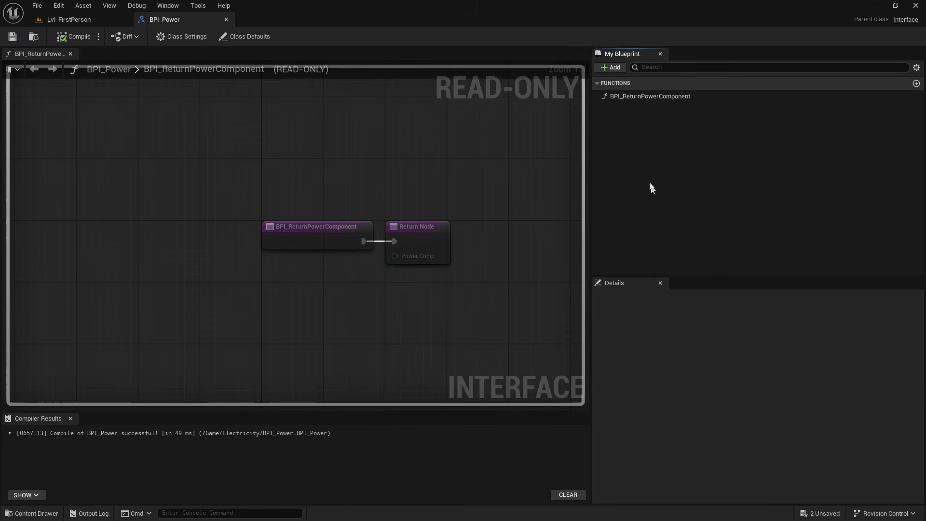
pyautogui.click(609, 68)
pyautogui.click(631, 106)
pyautogui.write('BPI_ReturnAttach')
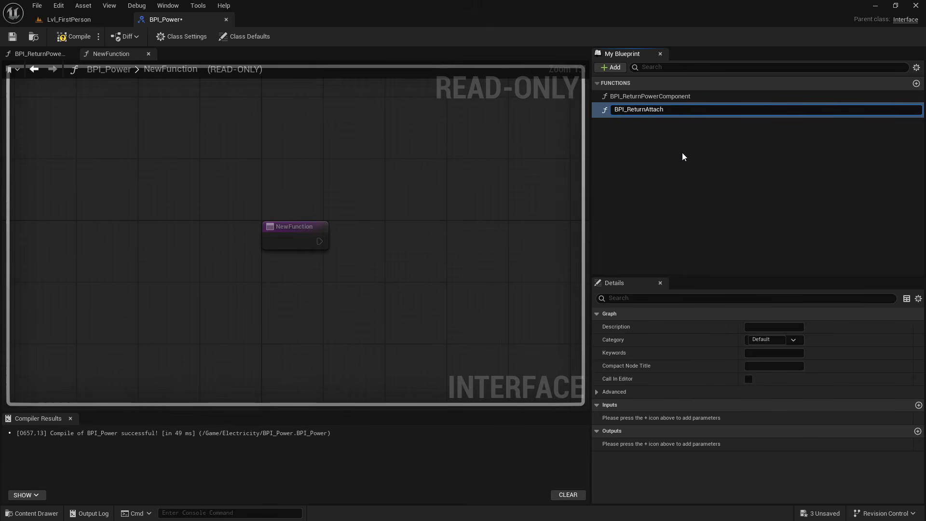
pyautogui.write('PointComponenet')
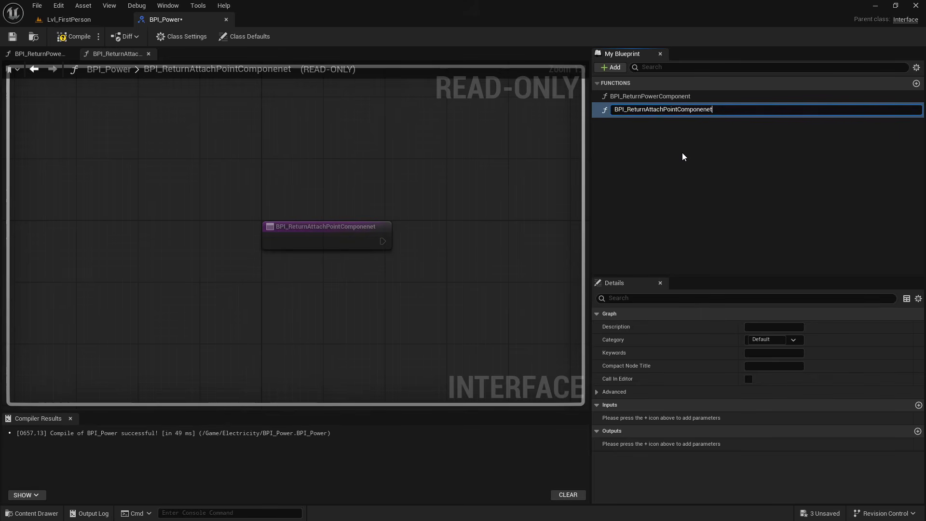
pyautogui.press('BackSpace')
pyautogui.press('BackSpace')
pyautogui.write('t')
pyautogui.press('Return')
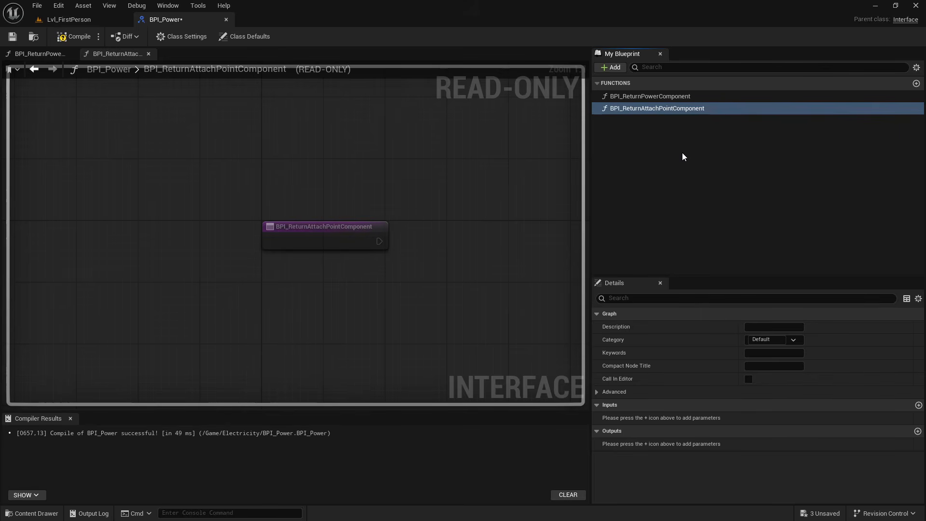
# Give BPI_ReturnAttachPointComponent an output named Component of type Primitive Component object reference, and compile and save
pyautogui.click(917, 430)
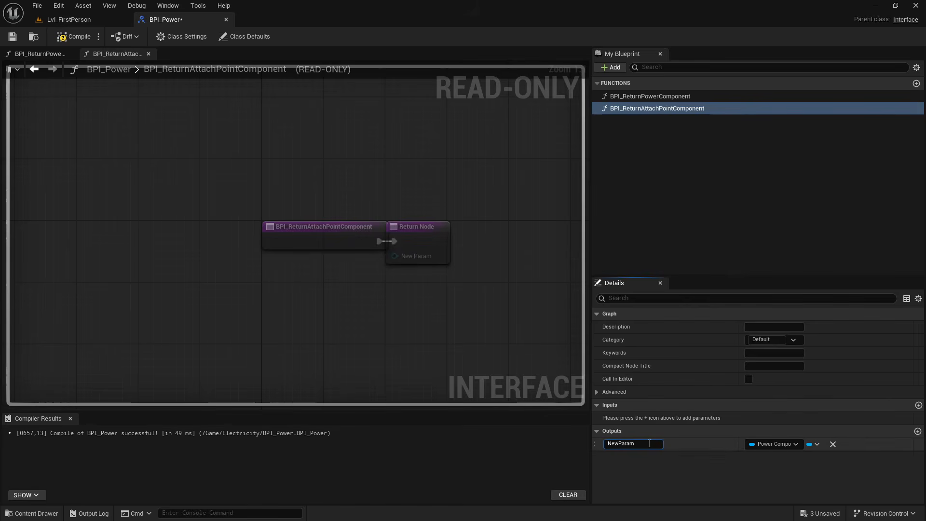
pyautogui.write('Component')
pyautogui.press('Return')
pyautogui.click(770, 442)
pyautogui.write('primitiv')
pyautogui.moveTo(796, 362)
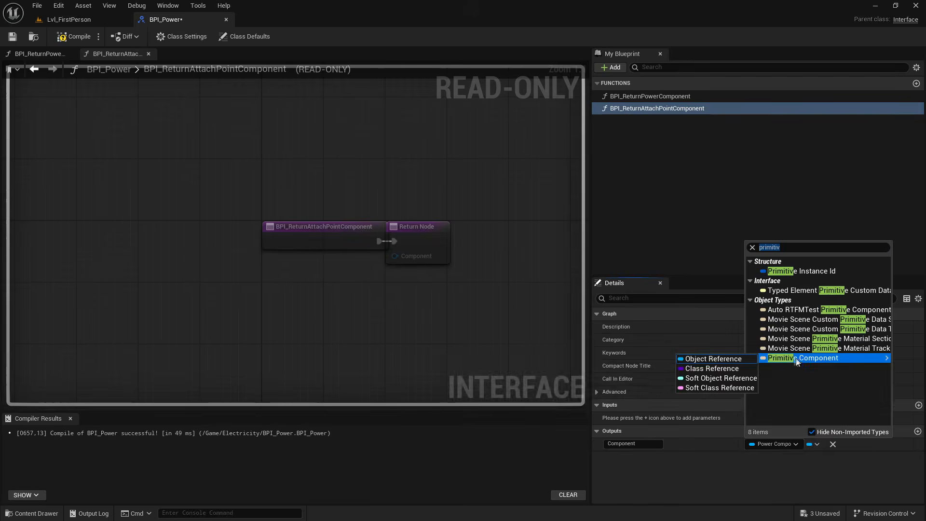
pyautogui.click(713, 359)
pyautogui.click(74, 37)
pyautogui.click(12, 37)
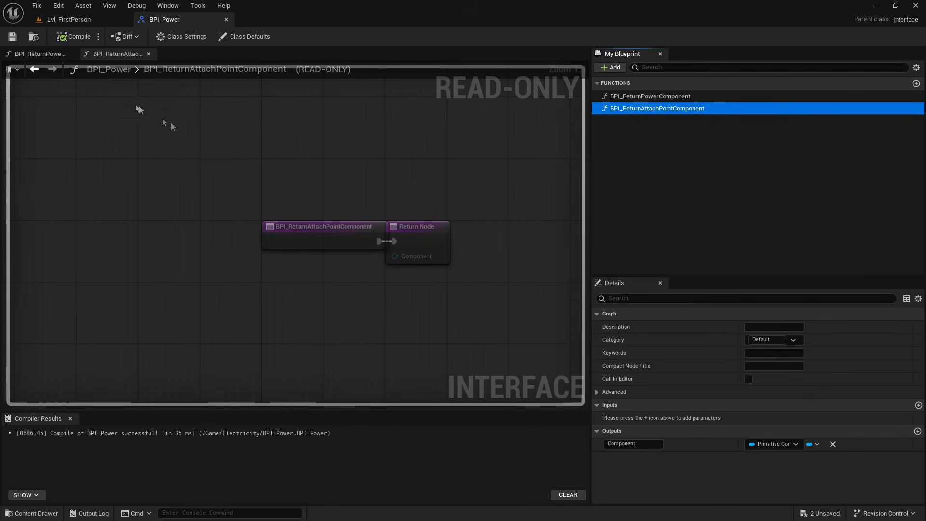
# Add a third interface function named BPI_ToggleMachine, and compile and save BPI_Power
pyautogui.click(659, 140)
pyautogui.click(610, 67)
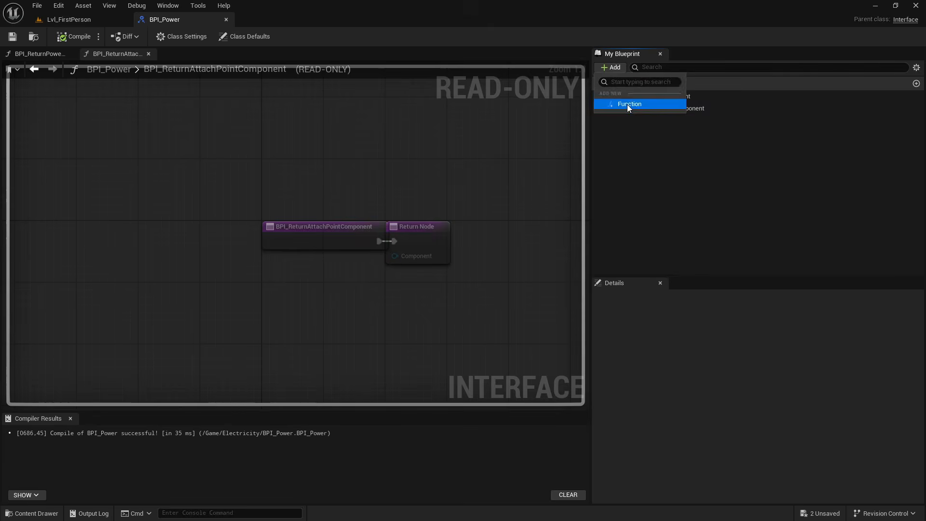
pyautogui.click(627, 104)
pyautogui.write('BPI_T')
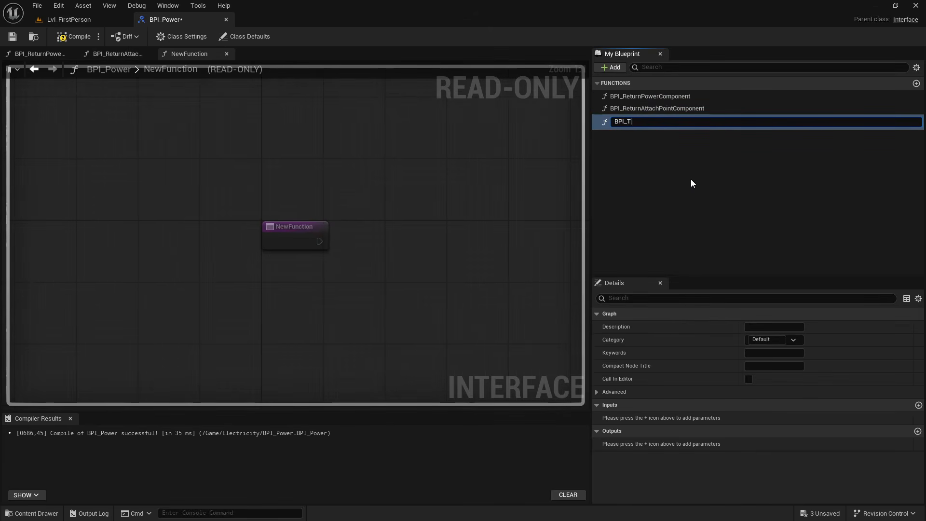
pyautogui.write('oggleMachine')
pyautogui.press('Return')
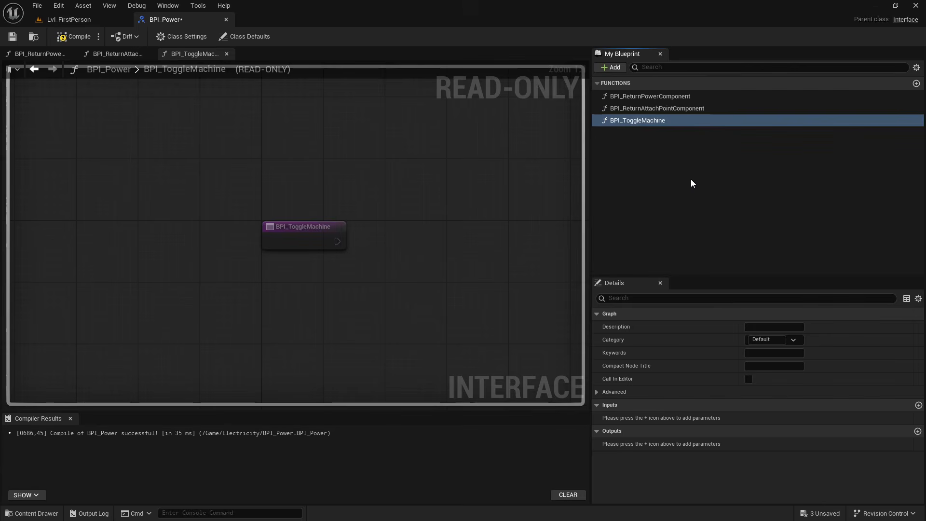
pyautogui.click(73, 37)
pyautogui.click(13, 36)
# Add a Boolean input named HasPower to BPI_ToggleMachine, and compile and save the interface
pyautogui.click(698, 137)
pyautogui.click(664, 122)
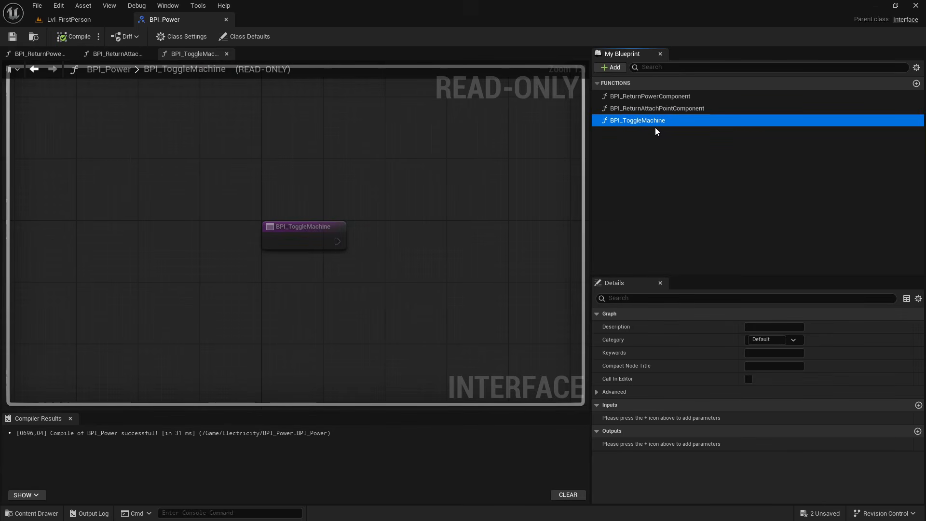
pyautogui.click(919, 406)
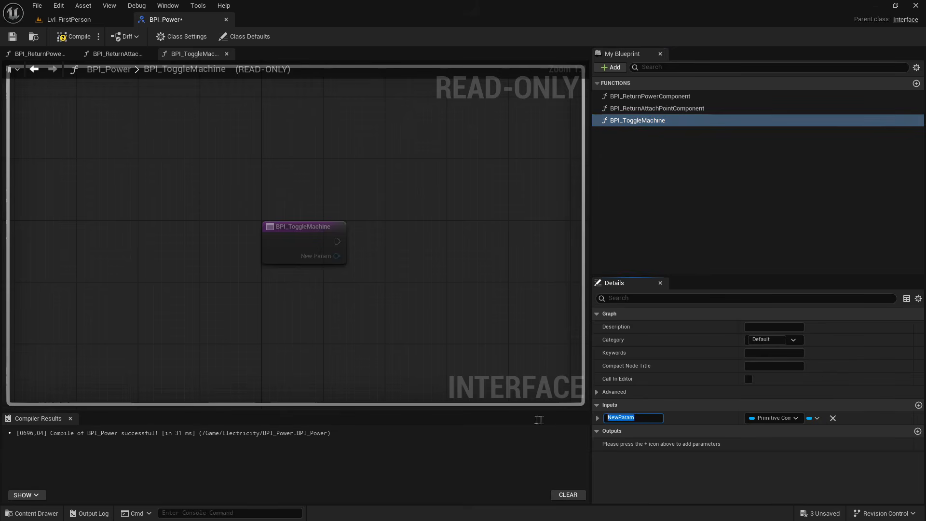
pyautogui.write('HasPower')
pyautogui.press('Return')
pyautogui.click(771, 418)
pyautogui.click(770, 184)
pyautogui.click(73, 37)
pyautogui.click(12, 36)
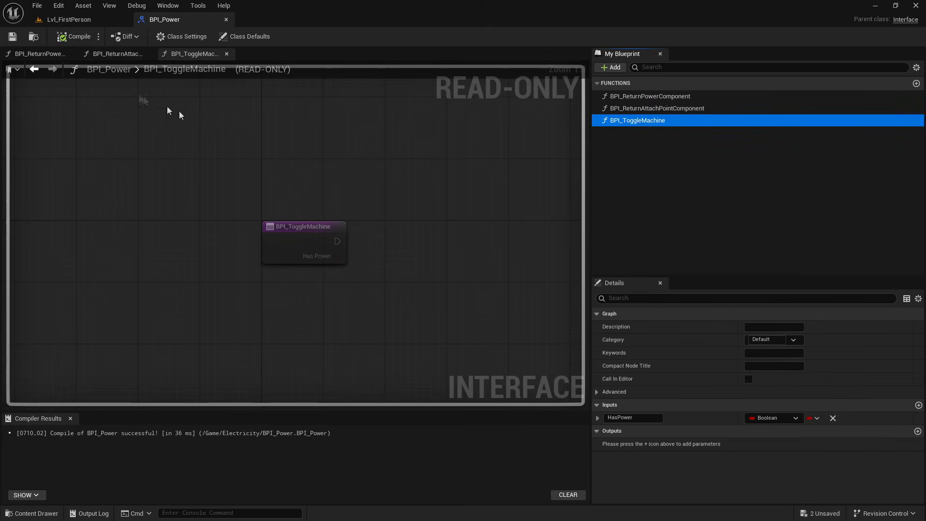
# Close the BPI_Power interface and return to the level editor
pyautogui.click(620, 187)
pyautogui.moveTo(308, 186); pyautogui.dragTo(286, 195, button='right')
pyautogui.moveTo(192, 169); pyautogui.dragTo(360, 276)
pyautogui.click(360, 273)
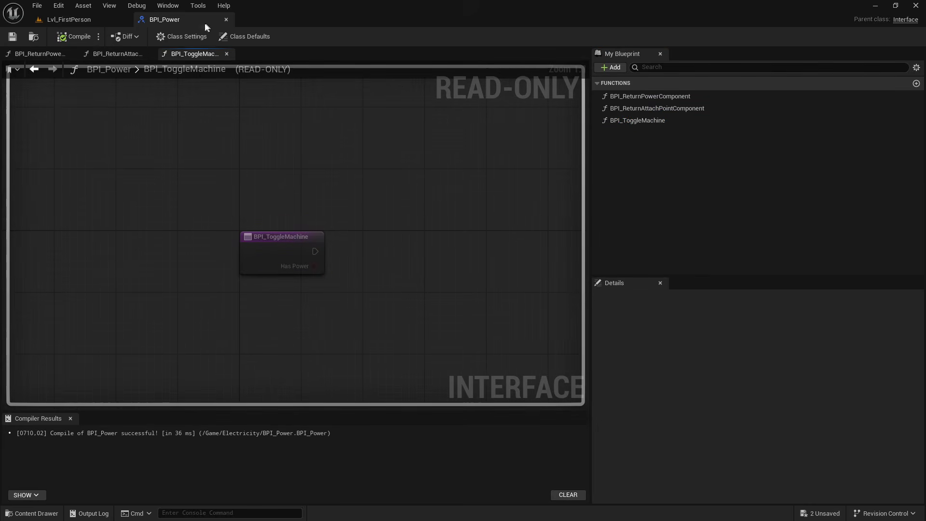
pyautogui.click(226, 19)
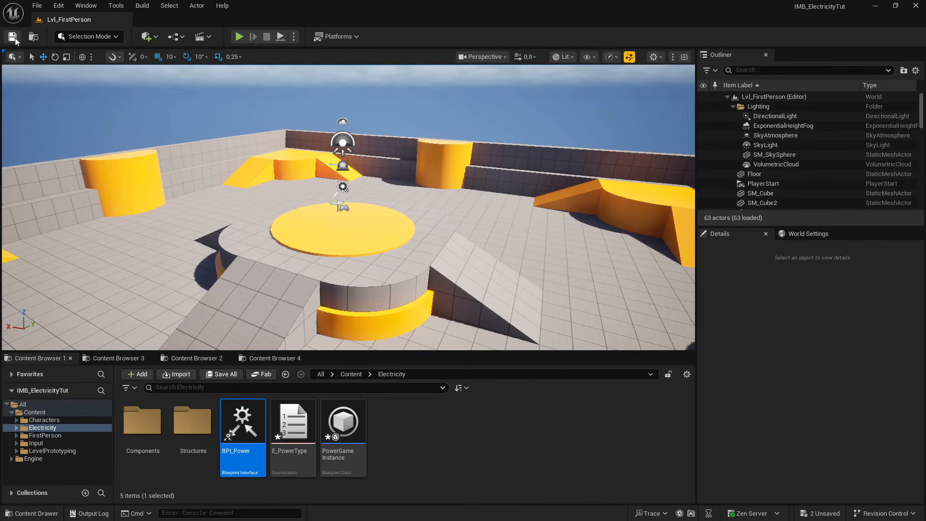
# Create a folder named Actors inside the Electricity folder
pyautogui.click(426, 433)
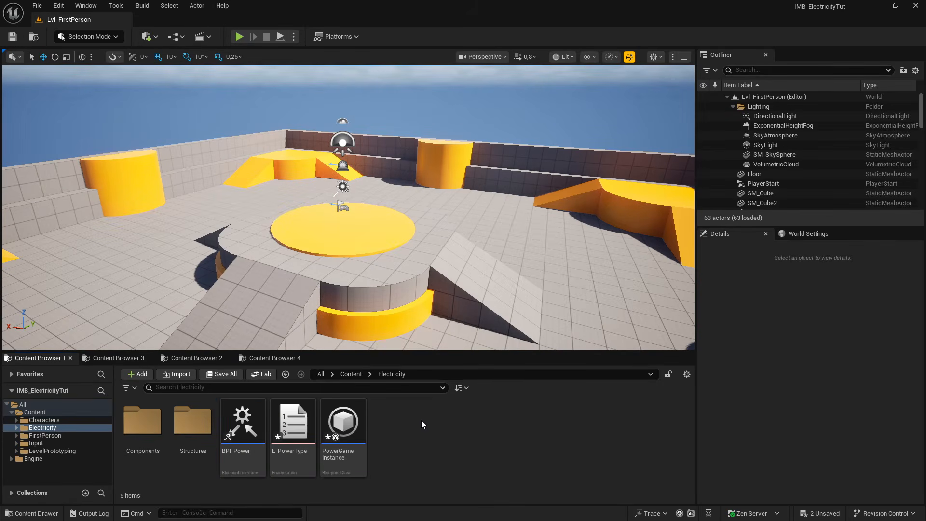
pyautogui.rightClick(432, 440)
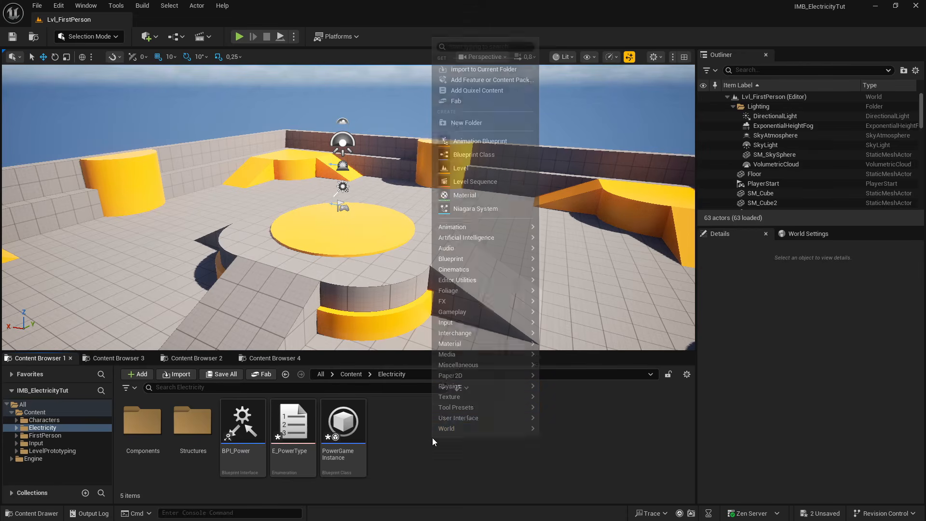
pyautogui.click(475, 124)
pyautogui.write('Actor')
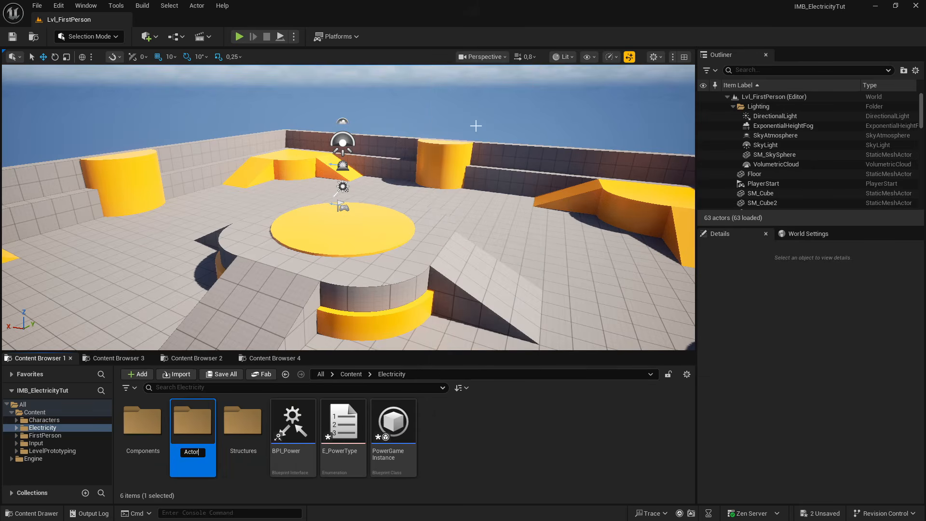
pyautogui.write('s')
pyautogui.press('Return')
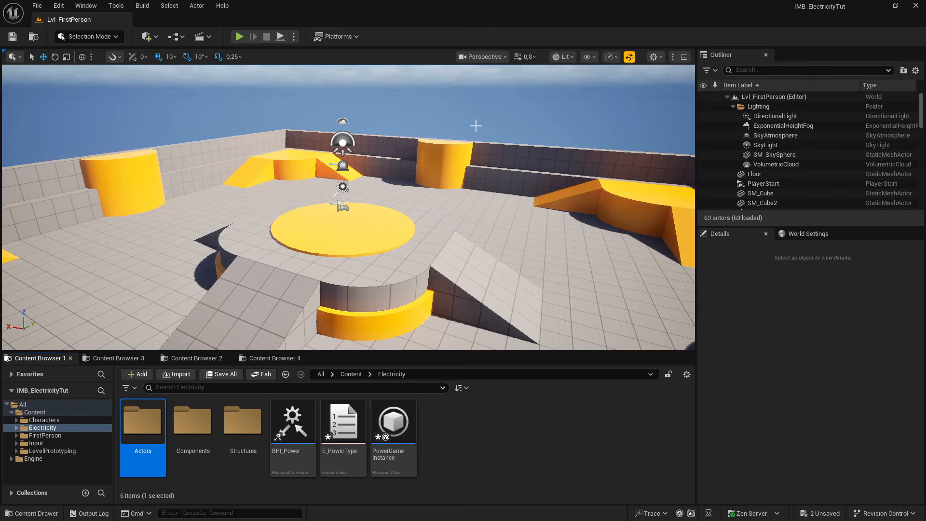
# Create an Actor Blueprint Class named BP_PowerCable inside the Actors folder
pyautogui.doubleClick(145, 432)
pyautogui.rightClick(229, 444)
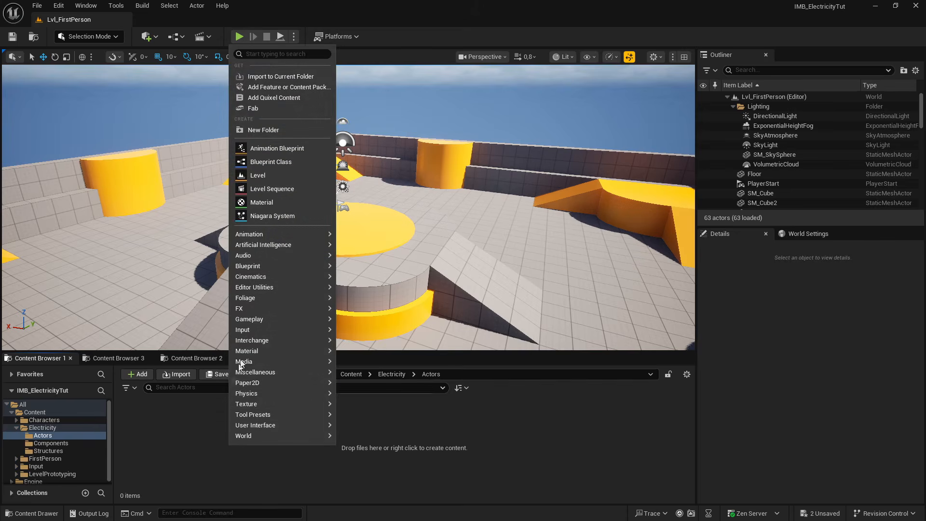
pyautogui.moveTo(256, 266)
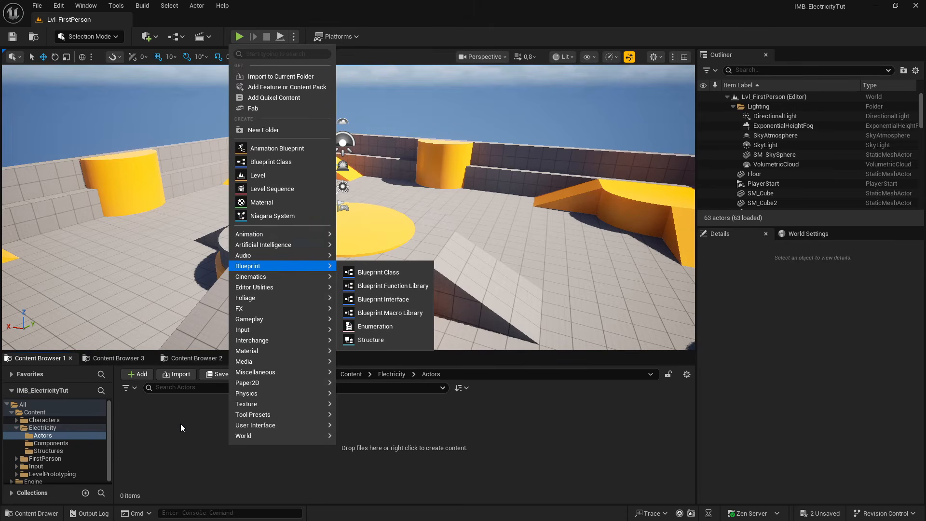
pyautogui.click(277, 163)
pyautogui.click(343, 178)
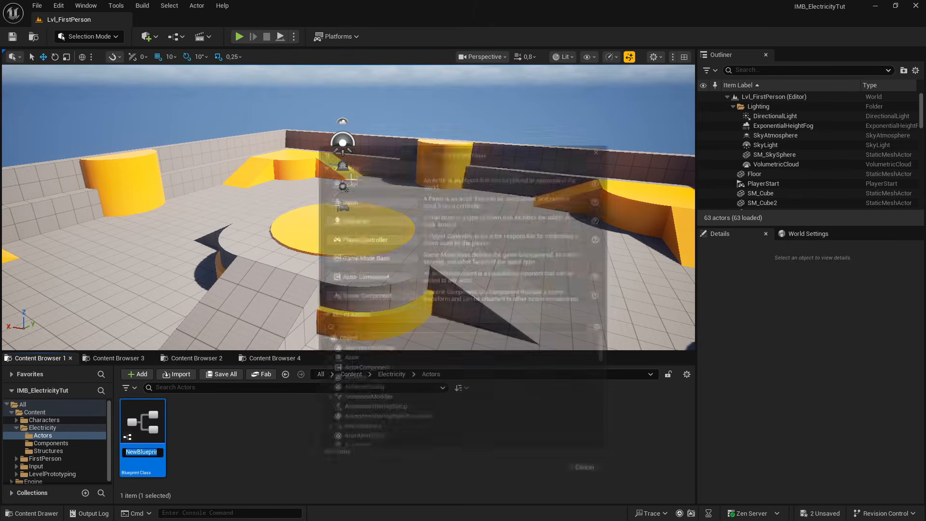
pyautogui.write('BP')
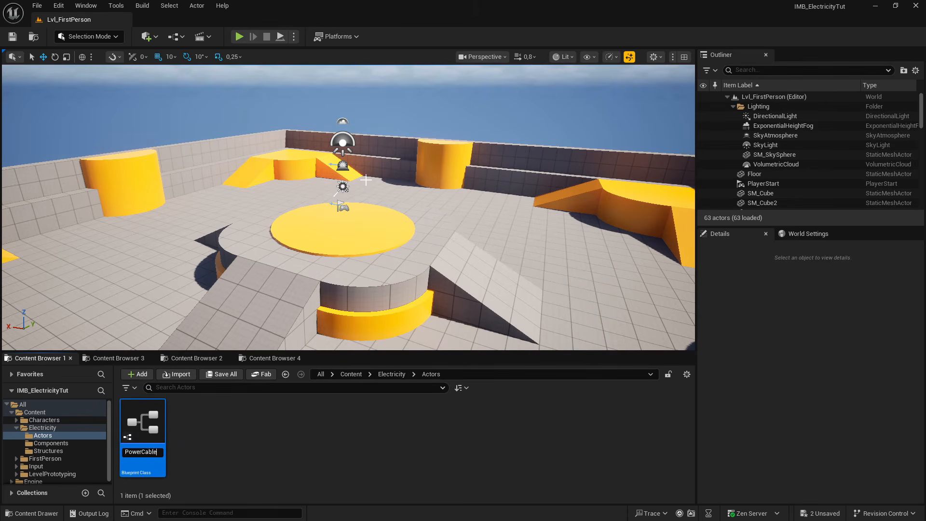
pyautogui.press('Return')
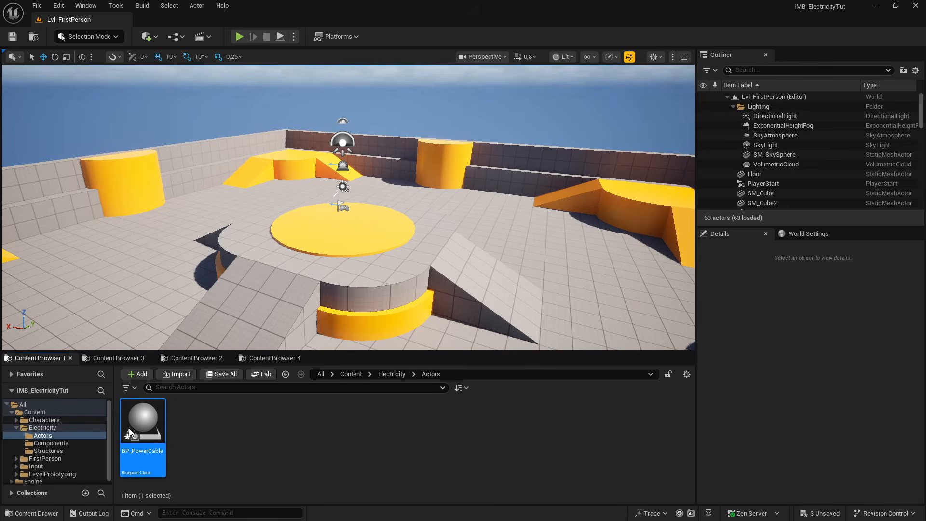
# Open BP_PowerCable, add a Cable component and make it the root in place of DefaultSceneRoot
pyautogui.moveTo(48, 82); pyautogui.dragTo(155, 21)
pyautogui.click(25, 68)
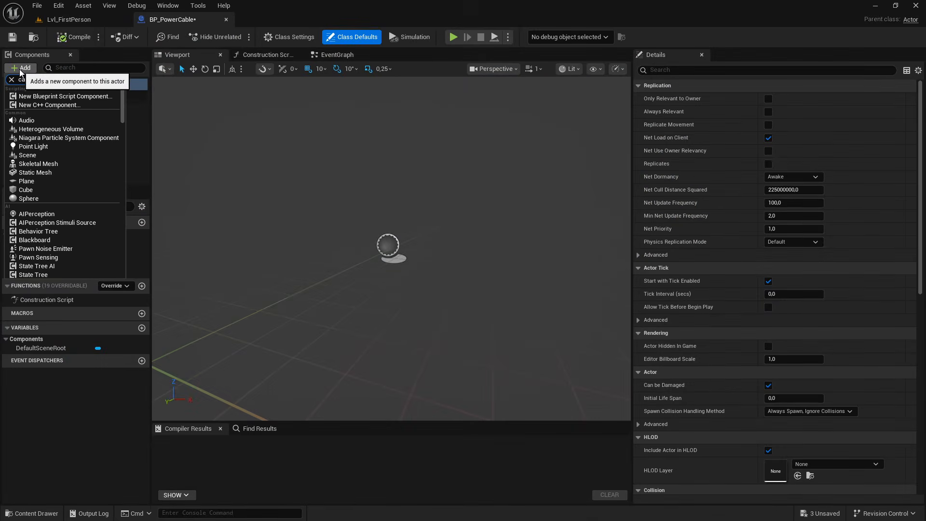
pyautogui.write('cable')
pyautogui.click(28, 97)
pyautogui.click(48, 108)
pyautogui.moveTo(42, 109); pyautogui.dragTo(45, 96)
pyautogui.click(37, 98)
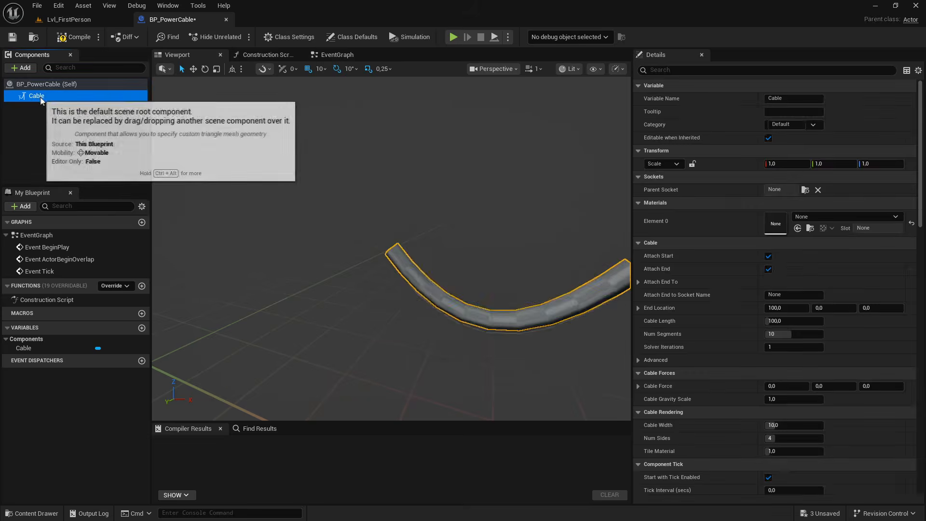
# Set the Cable component's End Location X to 0 and Cable Length to 500, and compile and save BP_PowerCable
pyautogui.scroll(-1, 711, 260)
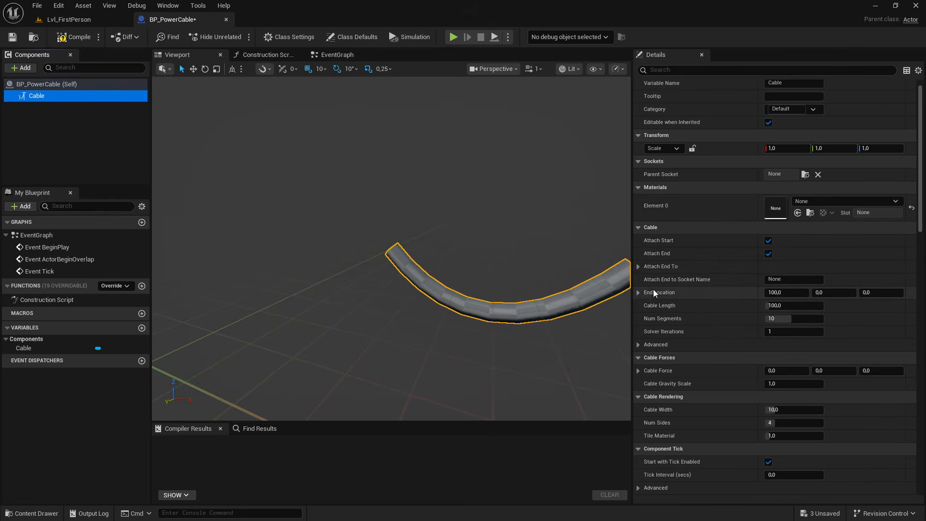
pyautogui.click(795, 291)
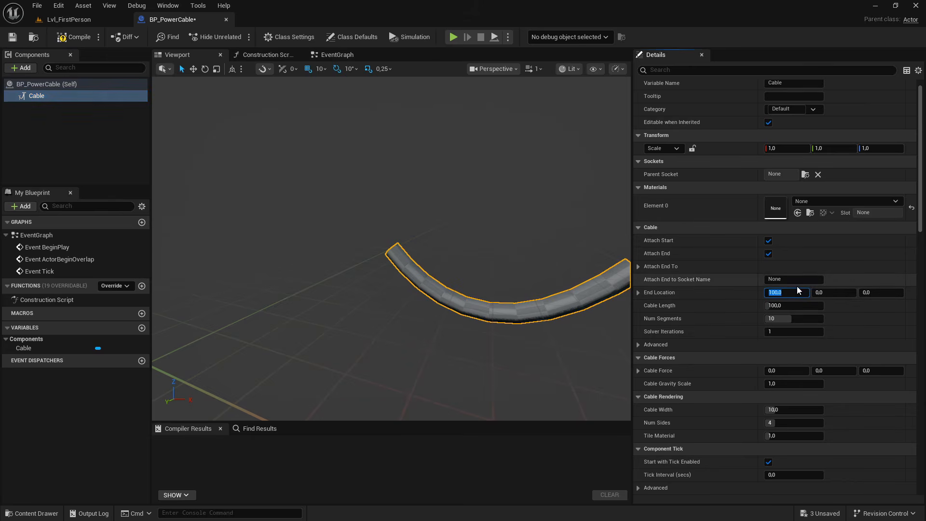
pyautogui.write('0')
pyautogui.press('Return')
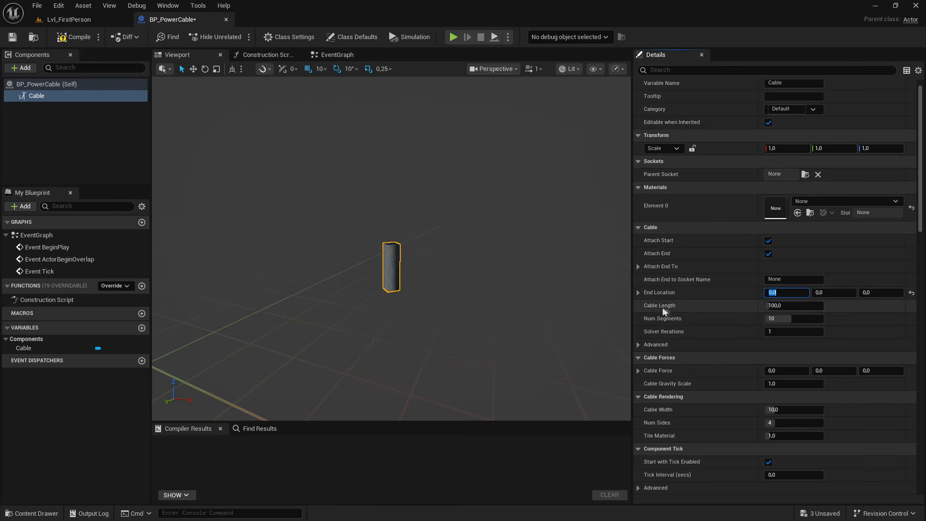
pyautogui.click(793, 305)
pyautogui.write('500')
pyautogui.press('Return')
pyautogui.click(74, 37)
pyautogui.click(9, 39)
pyautogui.scroll(-2, 677, 265)
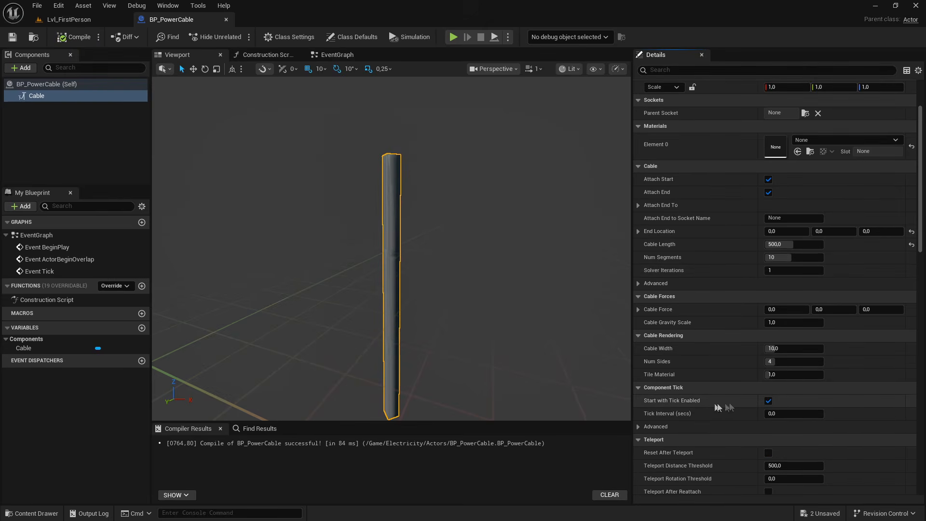
# Disable Start with Tick Enabled on the Cable component, and compile, save and close BP_PowerCable
pyautogui.click(768, 401)
pyautogui.click(73, 37)
pyautogui.click(12, 38)
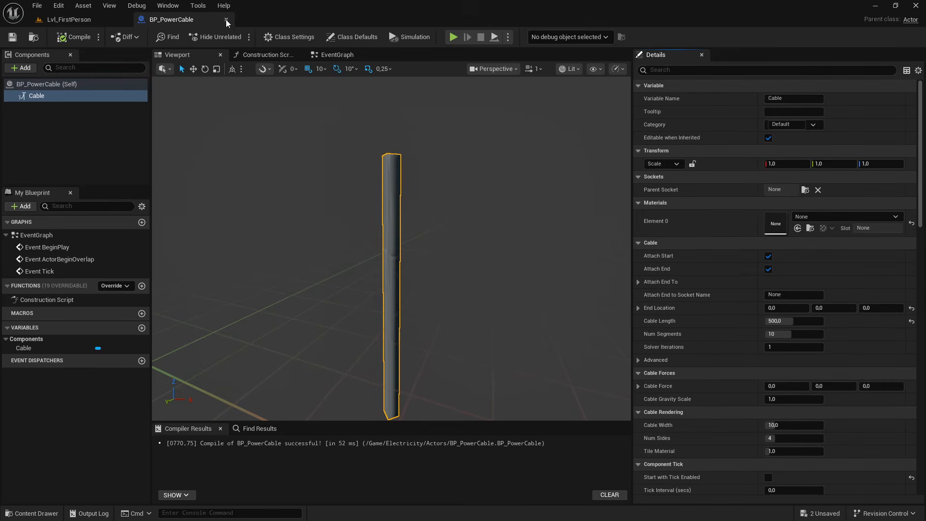
pyautogui.click(226, 19)
# Create an Actor Blueprint Class named BP_PowerManager inside the Actors folder
pyautogui.click(336, 469)
pyautogui.rightClick(276, 455)
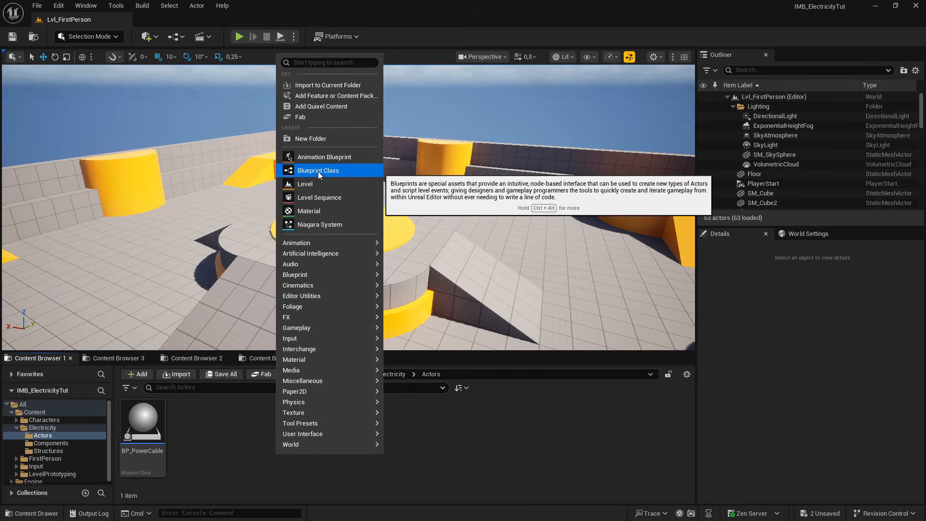
pyautogui.click(164, 447)
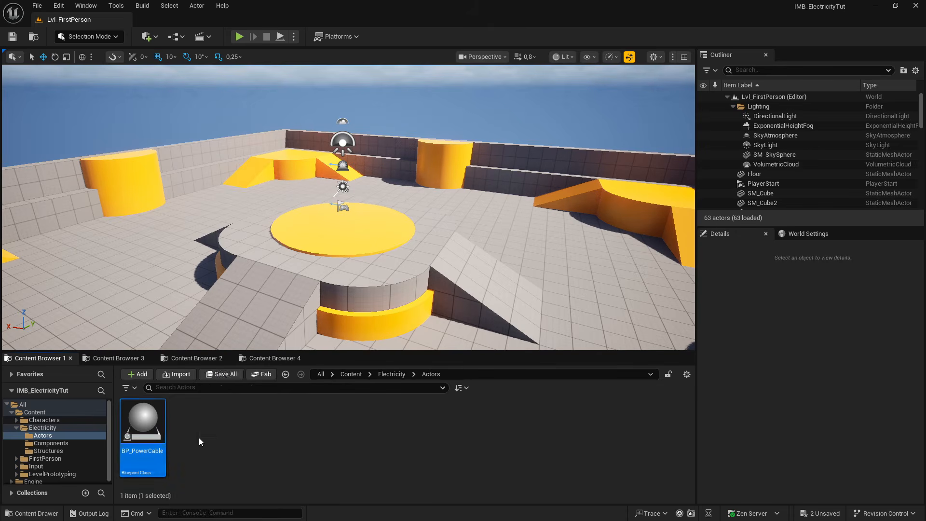
pyautogui.rightClick(198, 438)
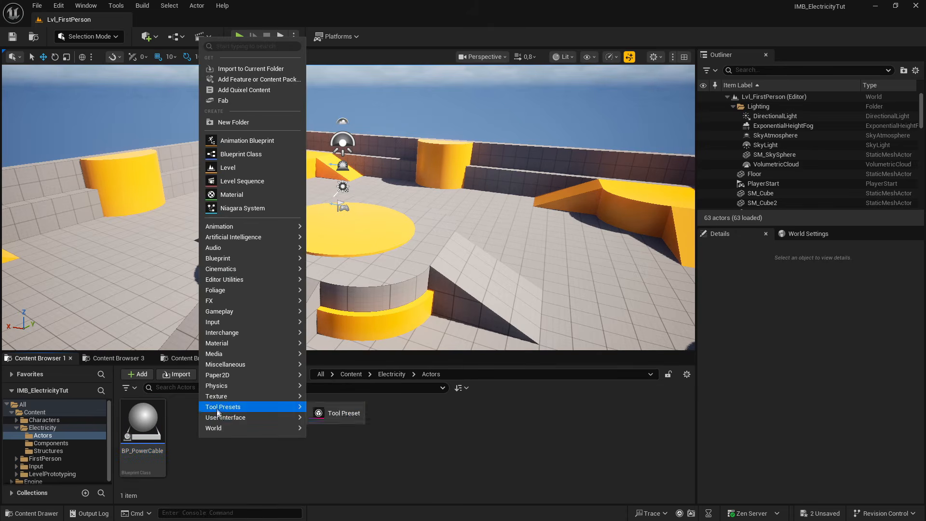
pyautogui.click(241, 154)
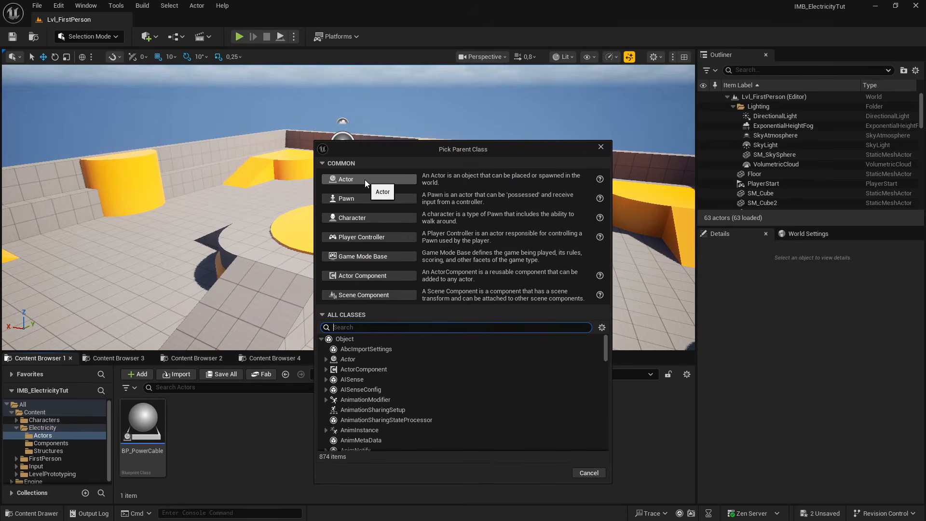
pyautogui.click(364, 179)
pyautogui.write('BP')
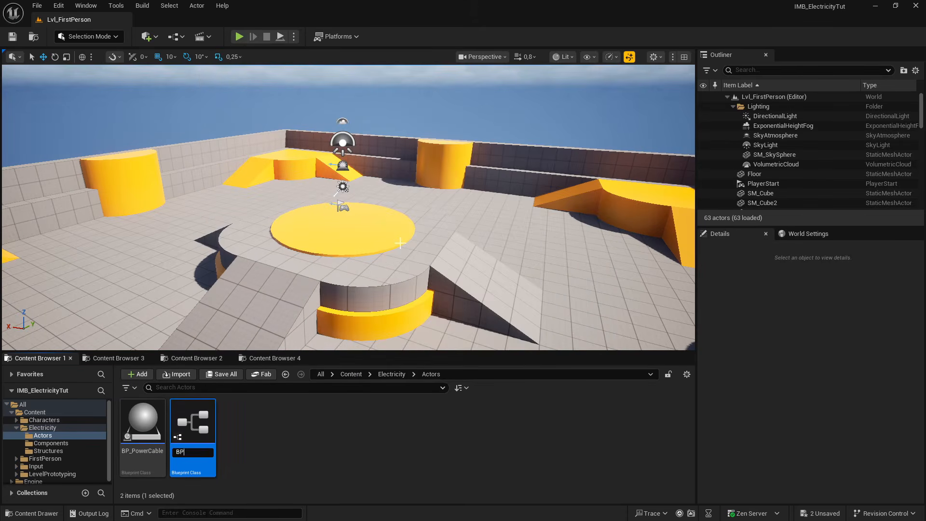
pyautogui.write('_PowerManager')
pyautogui.press('Return')
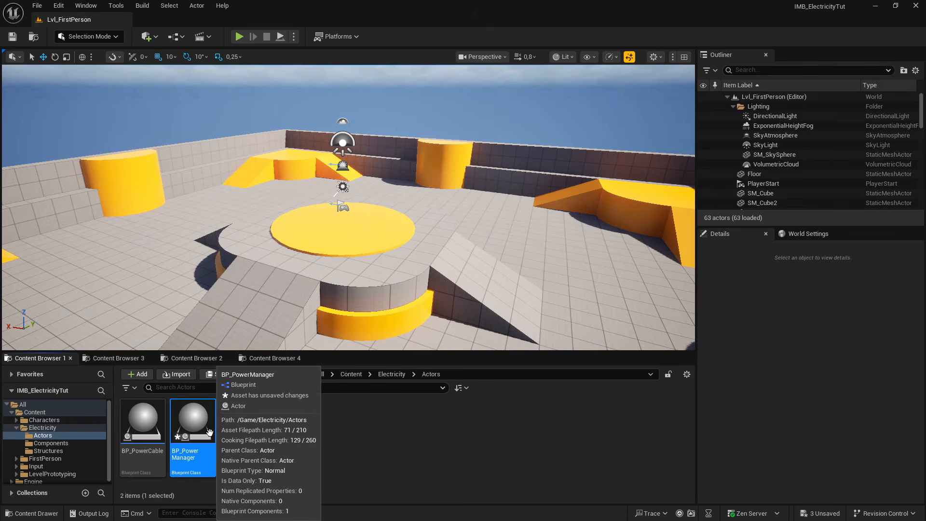
# Create an Actor Blueprint Class named BP_PowerMaster inside the Actors folder
pyautogui.rightClick(262, 442)
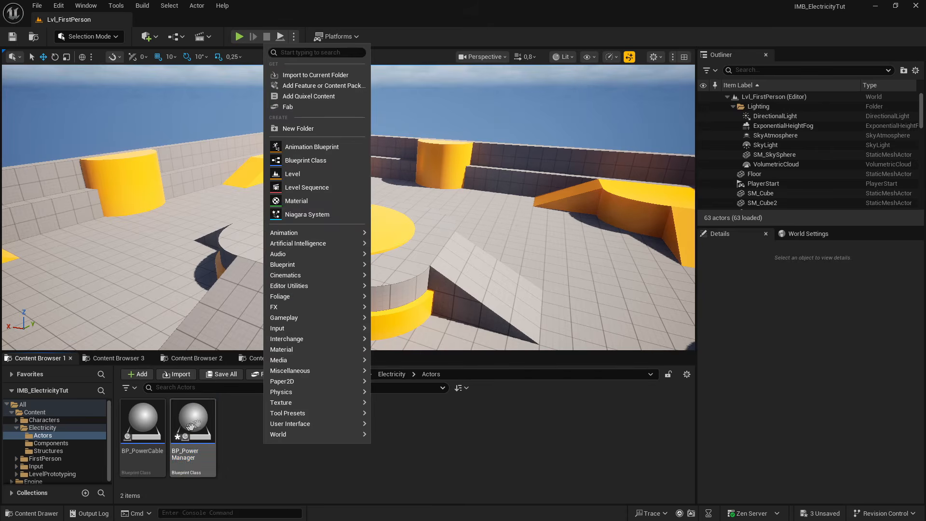
pyautogui.click(306, 161)
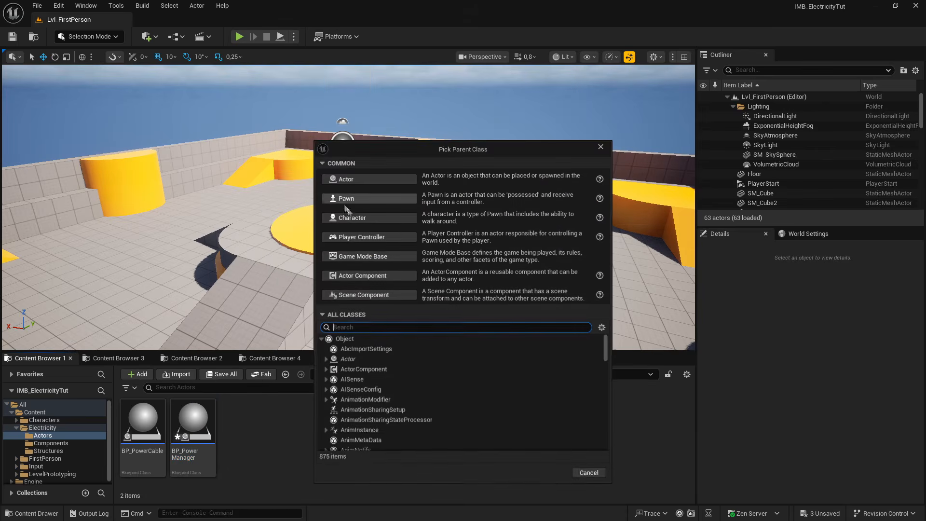
pyautogui.click(357, 178)
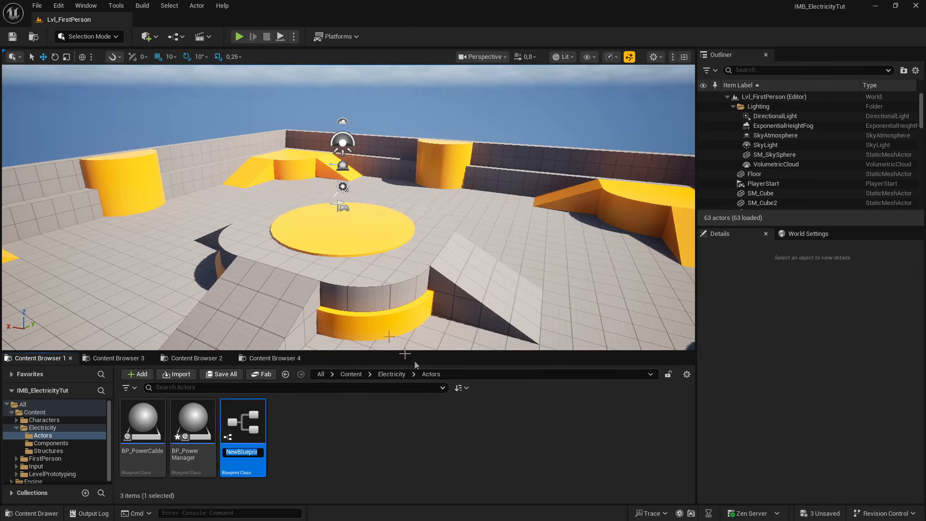
pyautogui.write('BP_PowerMaster')
pyautogui.press('Return')
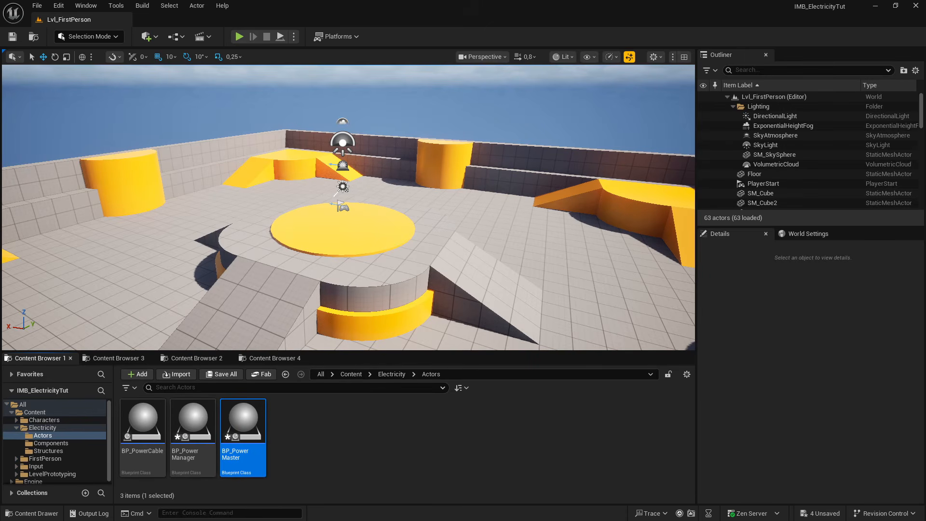
# Open BP_PowerMaster, implement the BPI_Power interface in its class settings, and compile and save
pyautogui.moveTo(1, 71); pyautogui.dragTo(168, 16)
pyautogui.click(71, 39)
pyautogui.click(12, 37)
pyautogui.click(67, 137)
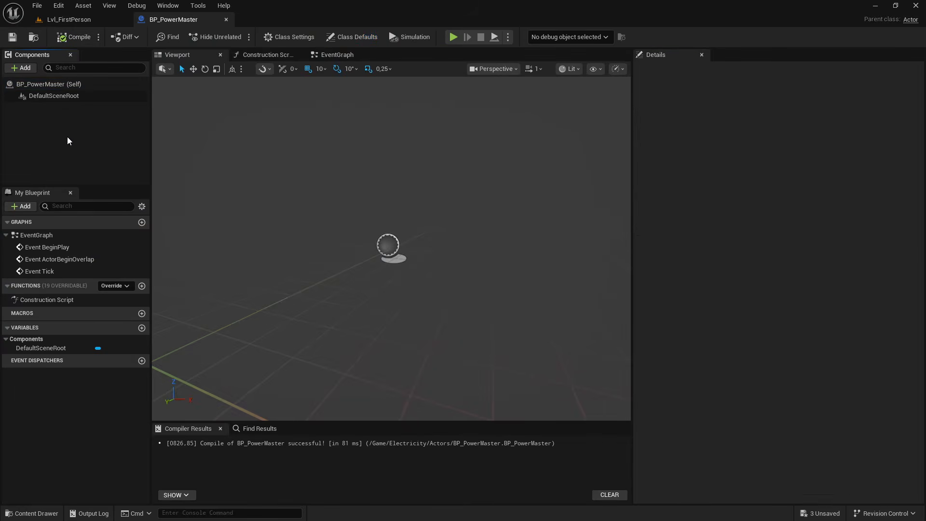
pyautogui.click(300, 37)
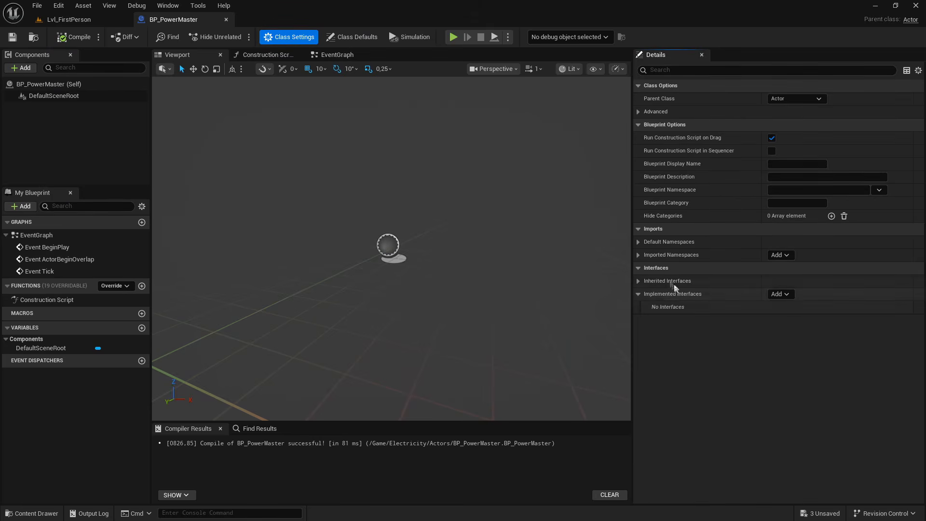
pyautogui.click(780, 294)
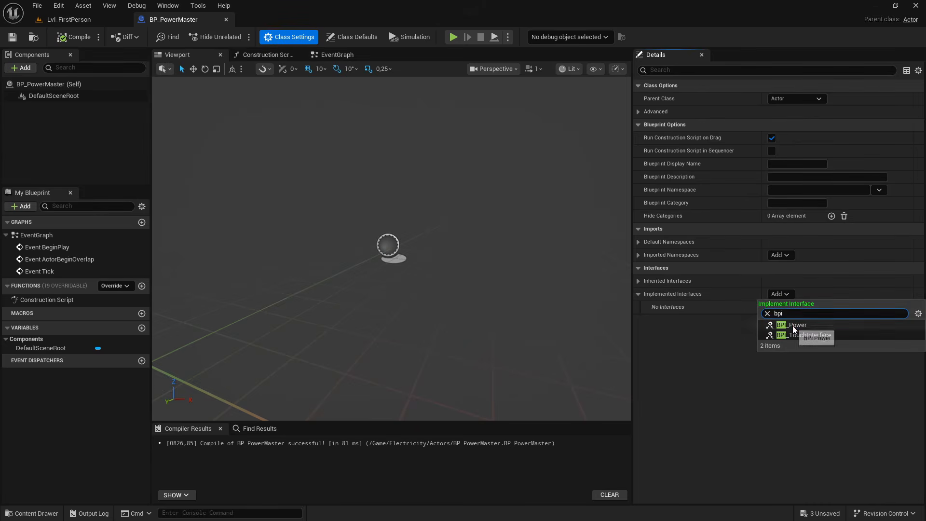
pyautogui.click(793, 324)
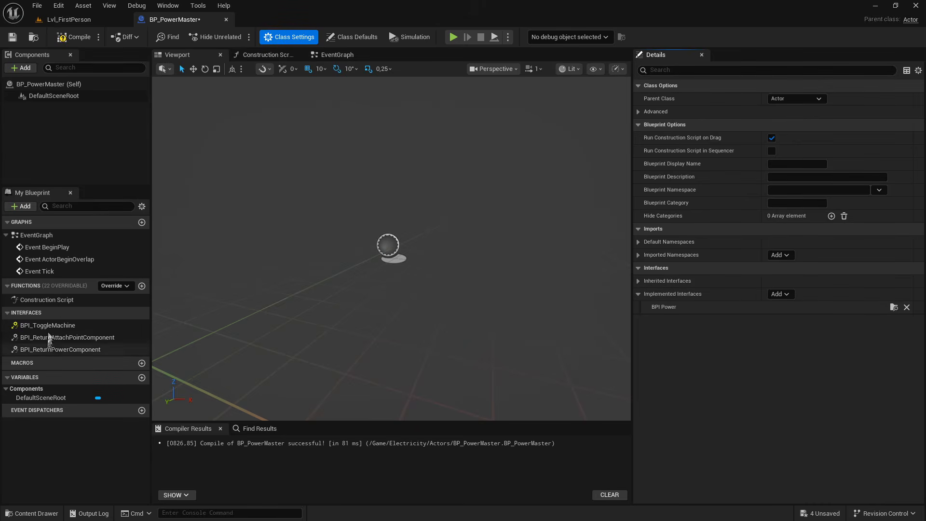
pyautogui.hotkey('ctrl', 's')
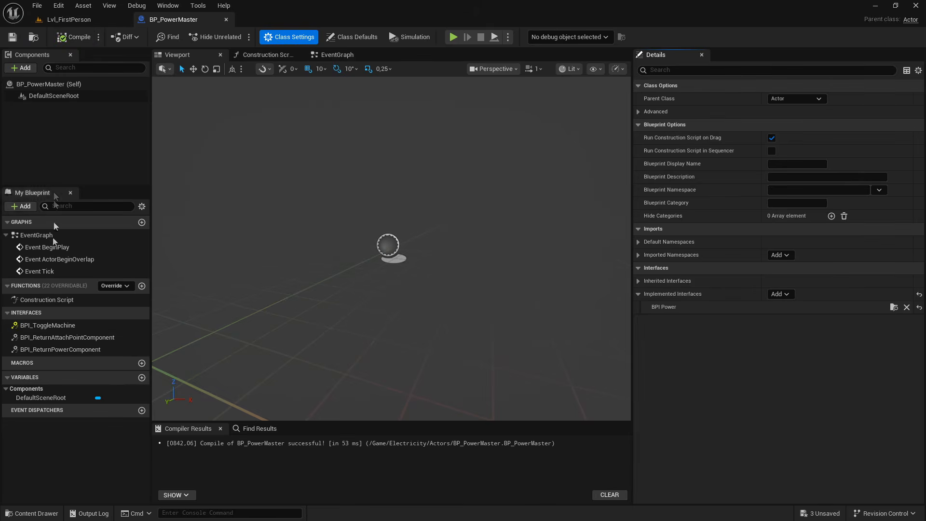
# Open the graphs of the interface functions BPI_ReturnAttachPointComponent and BPI_ReturnPowerComponent in BP_PowerMaster
pyautogui.click(60, 340)
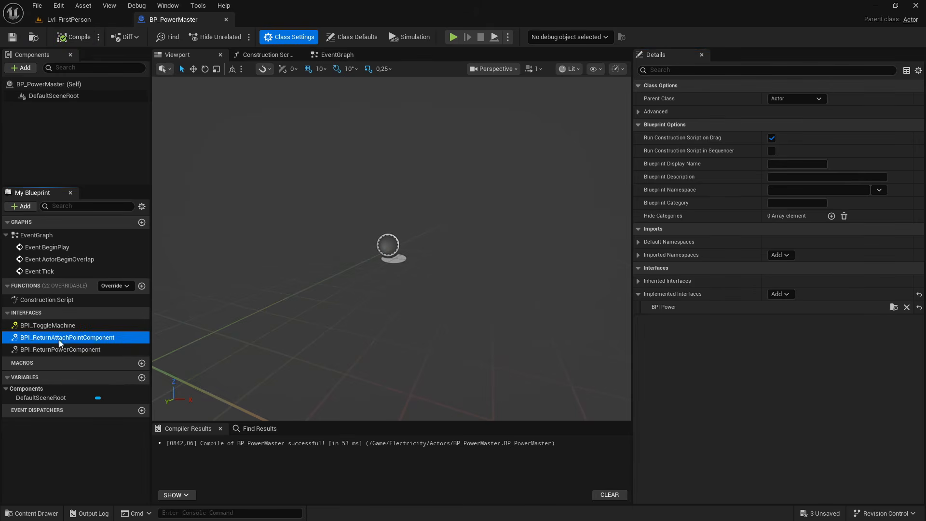
pyautogui.doubleClick(60, 339)
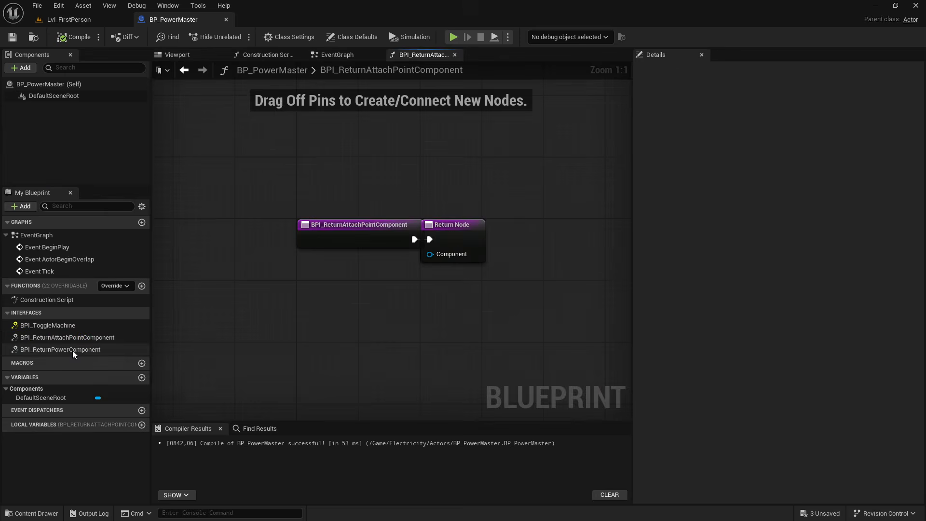
pyautogui.doubleClick(72, 350)
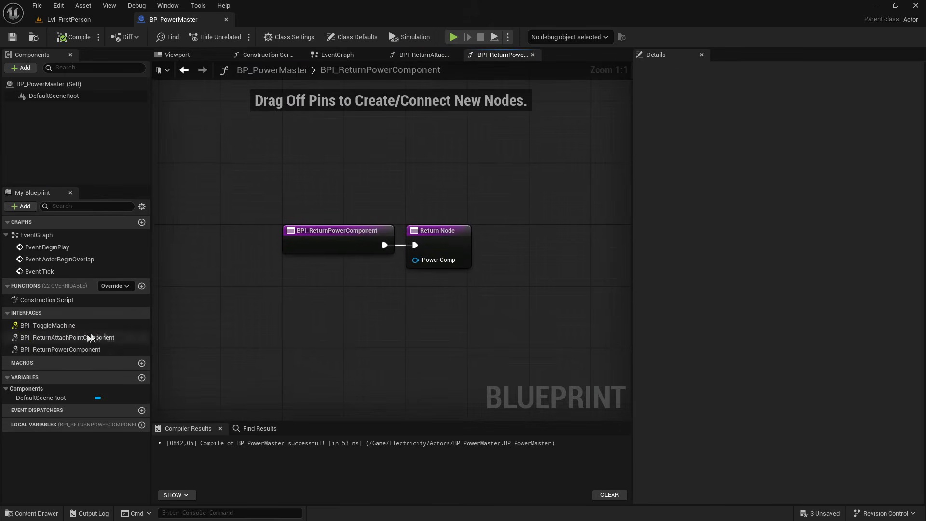
# Add a PowerComponent to BP_PowerMaster, and compile and save the blueprint
pyautogui.click(21, 68)
pyautogui.write('pow')
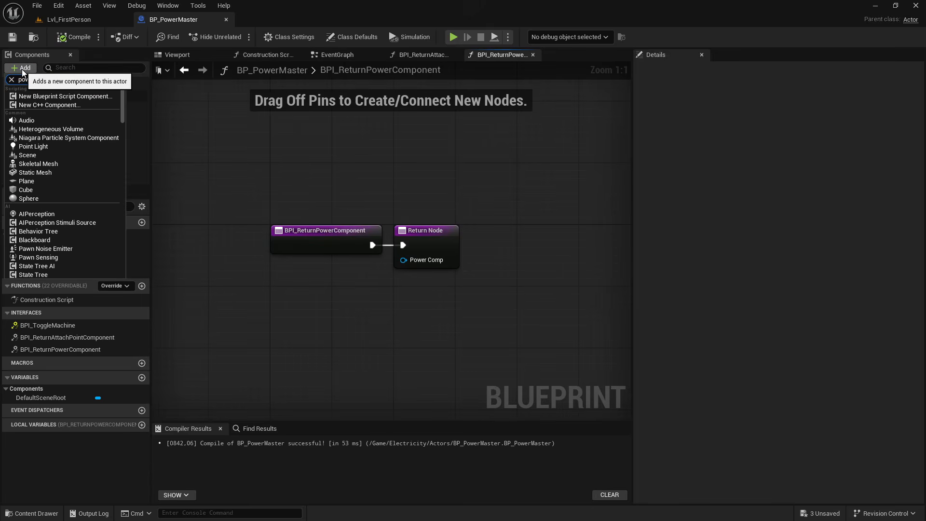
pyautogui.write('er')
pyautogui.click(43, 97)
pyautogui.click(71, 144)
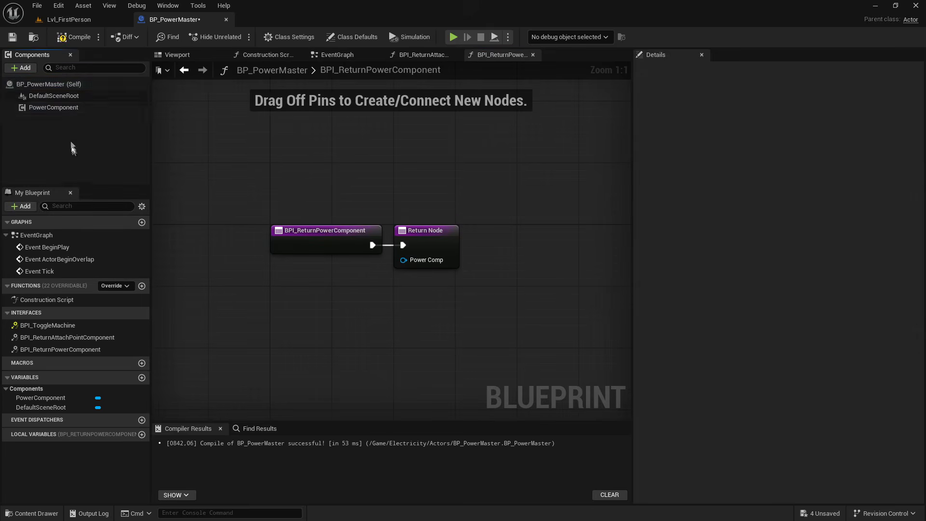
pyautogui.click(74, 37)
pyautogui.click(13, 37)
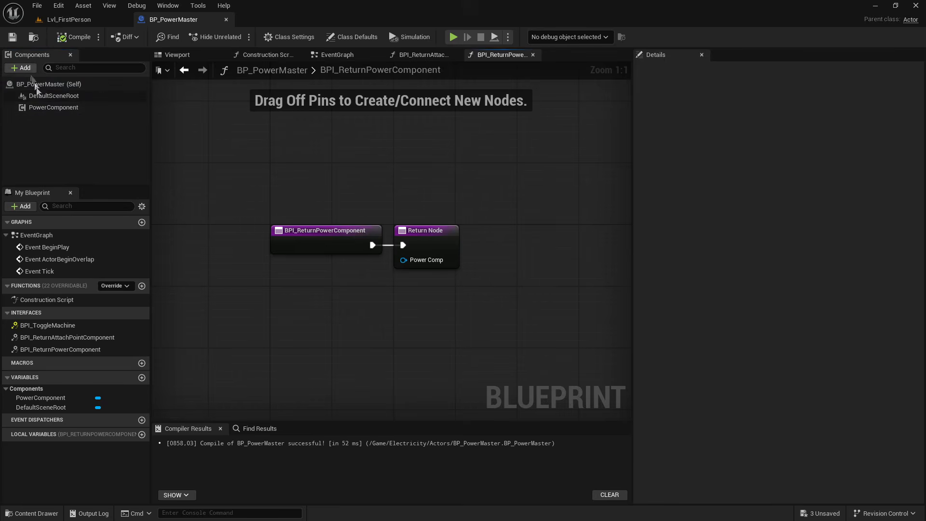
# Connect a PowerComponent reference to the Power Comp output of BPI_ReturnPowerComponent, tidy the node placement, and compile and save
pyautogui.moveTo(50, 108); pyautogui.dragTo(417, 264)
pyautogui.click(378, 285)
pyautogui.moveTo(296, 272); pyautogui.dragTo(315, 272)
pyautogui.click(237, 202)
pyautogui.click(12, 37)
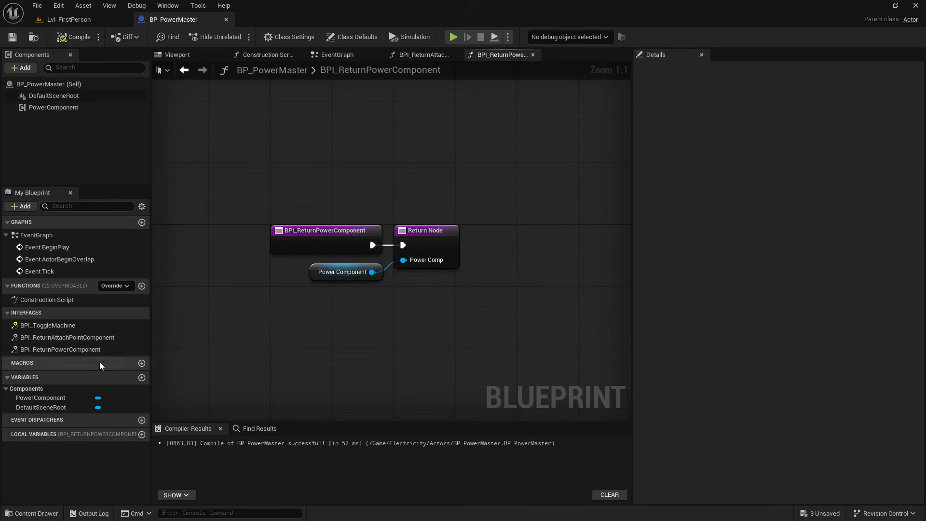
# Open the BPI_ReturnAttachPointComponent graph and add an Arrow component under DefaultSceneRoot
pyautogui.doubleClick(57, 337)
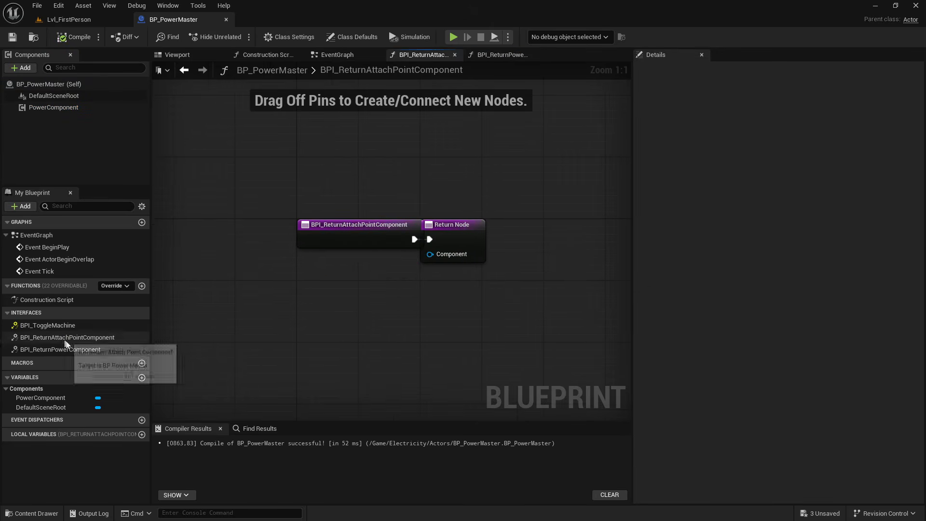
pyautogui.click(22, 69)
pyautogui.click(38, 109)
pyautogui.click(48, 138)
pyautogui.click(48, 107)
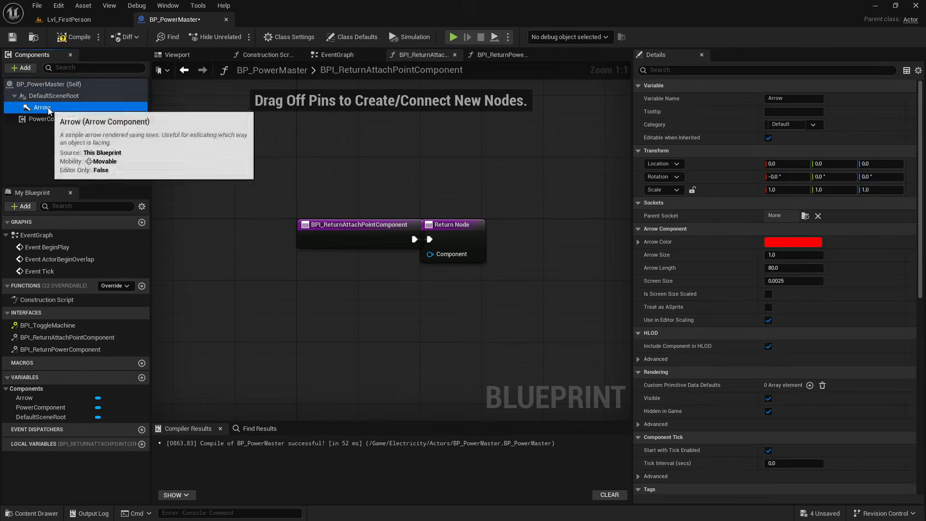
# Connect an Arrow reference to the Component output of BPI_ReturnAttachPointComponent, space out the nodes, and compile and save
pyautogui.moveTo(42, 107); pyautogui.dragTo(429, 254)
pyautogui.moveTo(448, 238); pyautogui.dragTo(479, 237)
pyautogui.moveTo(335, 277); pyautogui.dragTo(365, 270)
pyautogui.click(366, 287)
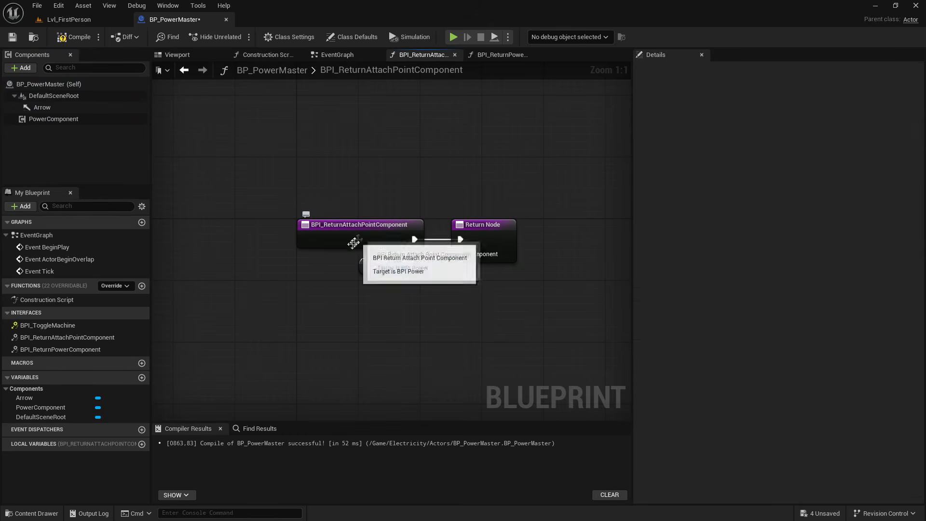
pyautogui.click(75, 36)
pyautogui.click(12, 37)
# Disable Start with Tick Enabled in BP_PowerMaster's class defaults, and compile, save and close the blueprint
pyautogui.click(289, 37)
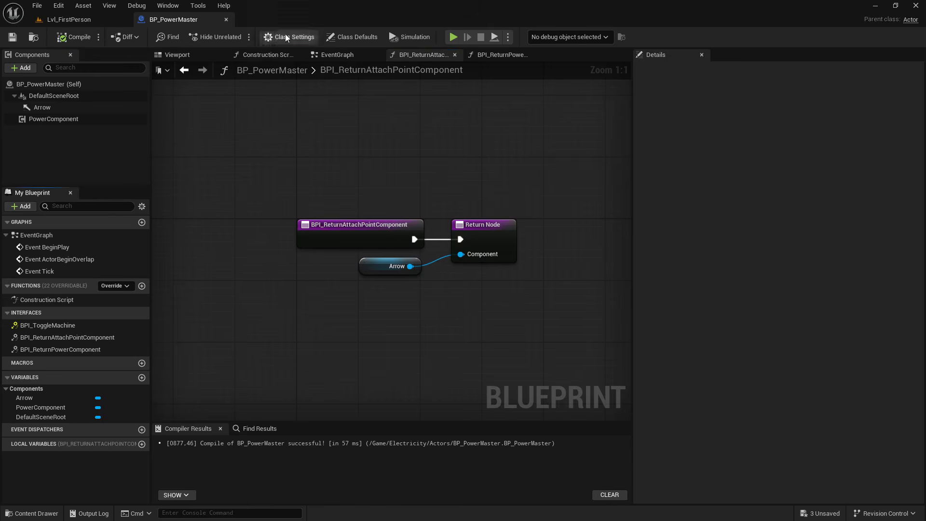
pyautogui.click(339, 36)
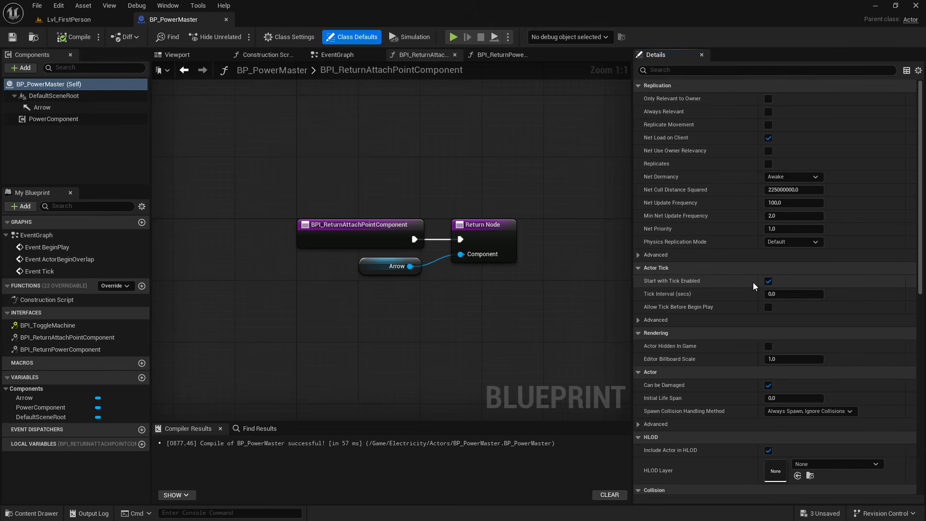
pyautogui.click(767, 280)
pyautogui.click(73, 36)
pyautogui.click(13, 36)
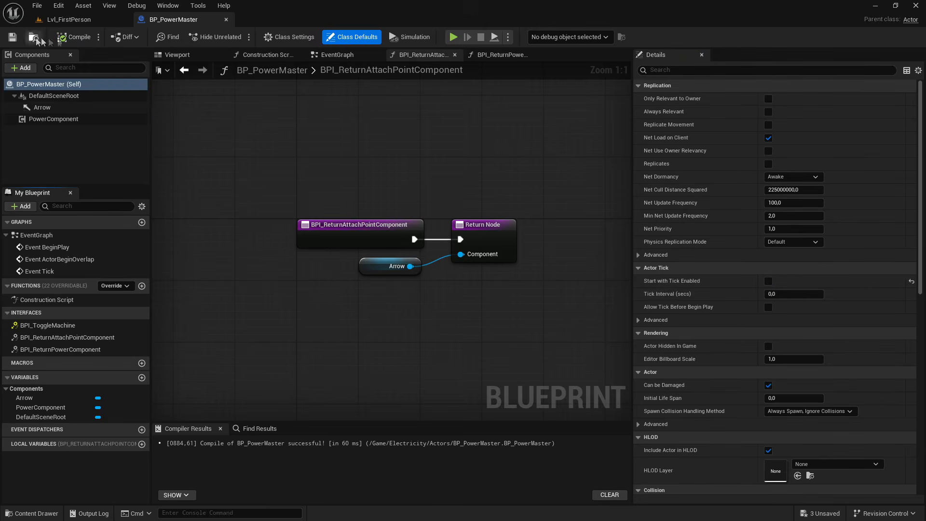
pyautogui.click(226, 20)
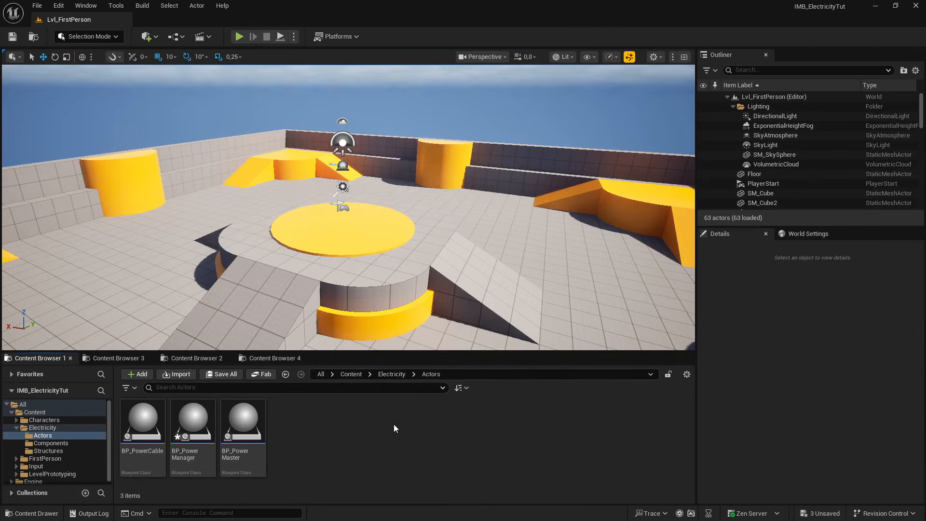
pyautogui.click(242, 424)
pyautogui.keyDown('shift'); pyautogui.click(143, 424); pyautogui.keyUp('shift')
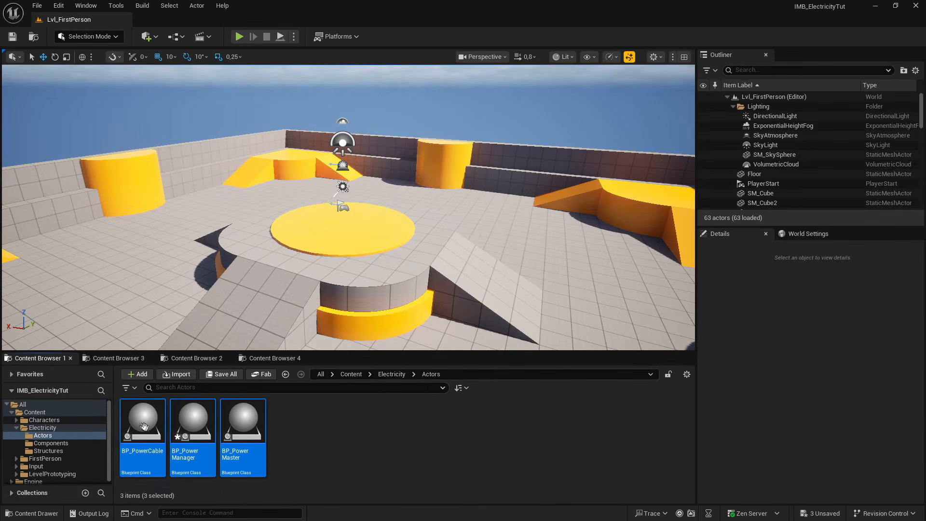
pyautogui.click(333, 444)
pyautogui.click(242, 435)
pyautogui.click(193, 433)
pyautogui.click(148, 431)
pyautogui.moveTo(248, 432); pyautogui.dragTo(258, 433)
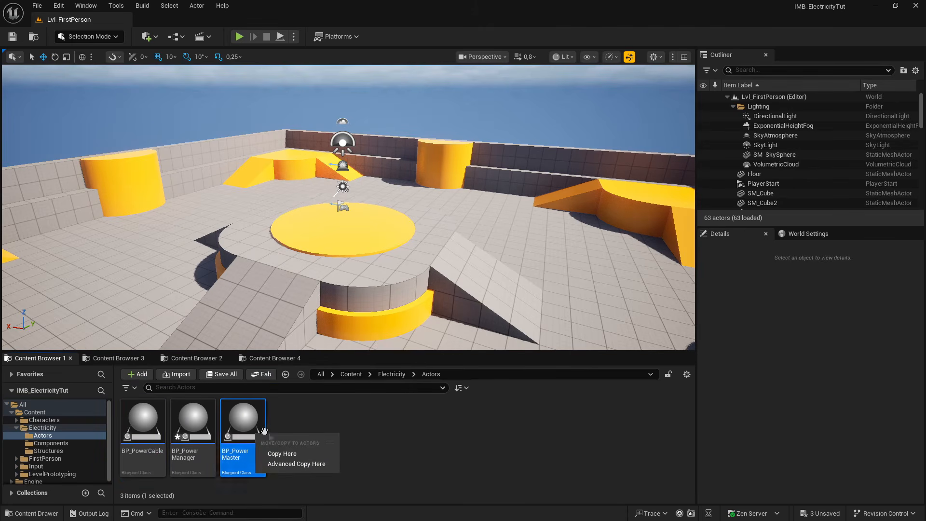
pyautogui.click(313, 433)
pyautogui.click(251, 425)
pyautogui.click(324, 435)
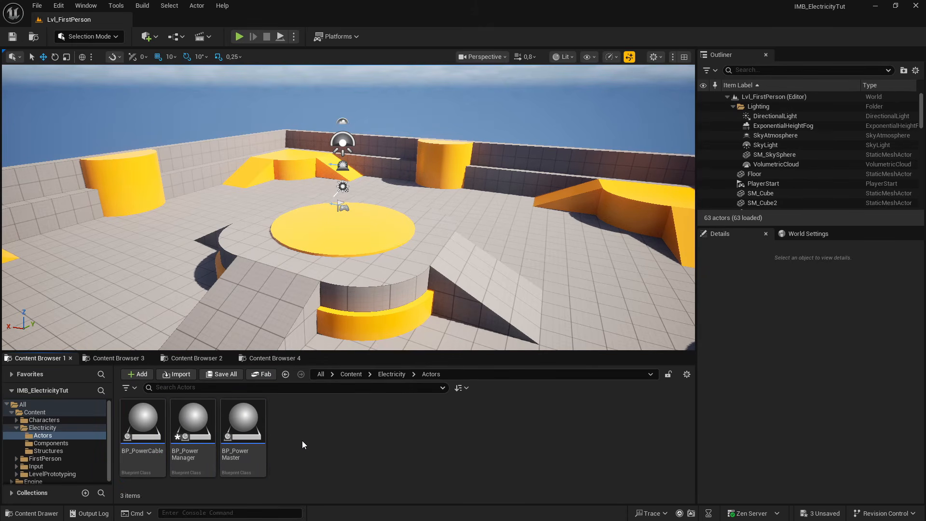
# Create a folder named Consumers inside the Actors folder
pyautogui.rightClick(302, 440)
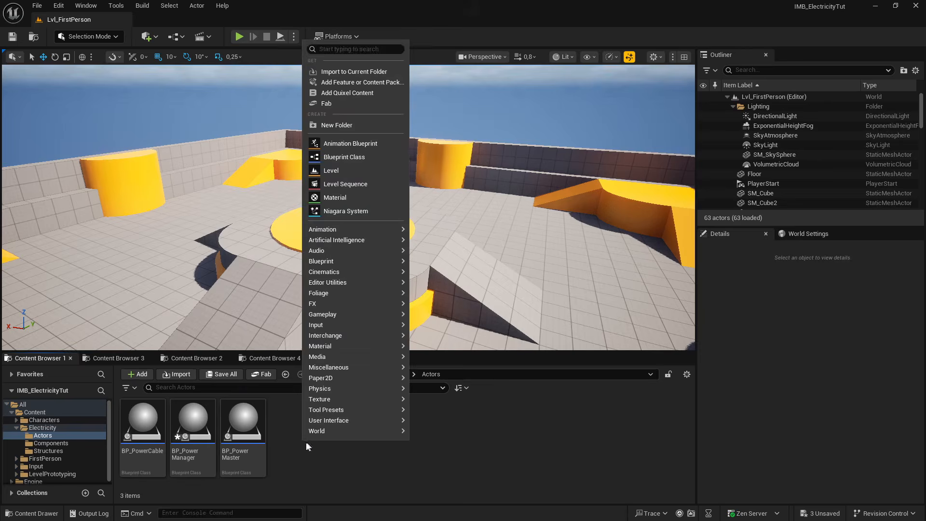
pyautogui.click(344, 125)
pyautogui.write('Consumers')
pyautogui.press('Return')
pyautogui.click(377, 439)
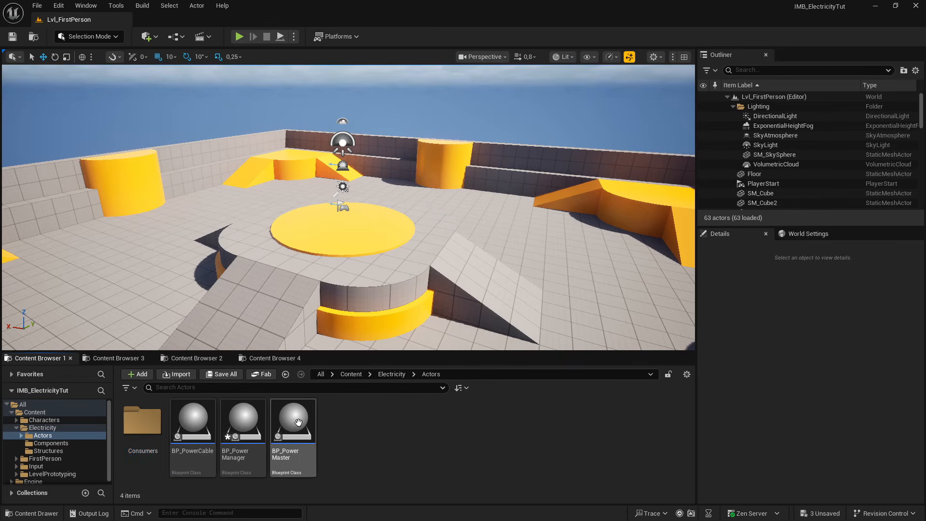
# Create a child blueprint of BP_PowerMaster named BP_ConsumerMaster and move it into the Consumers folder
pyautogui.rightClick(289, 436)
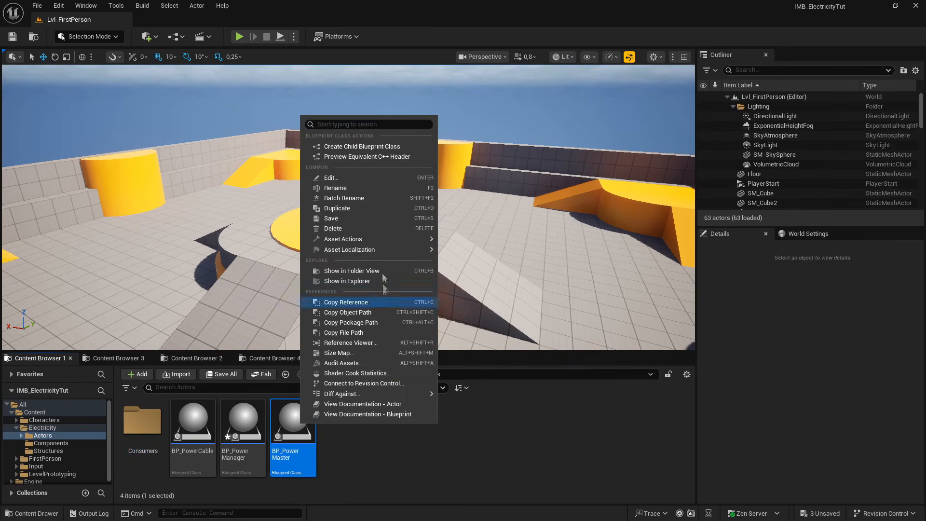
pyautogui.click(360, 147)
pyautogui.write('BP_Consu')
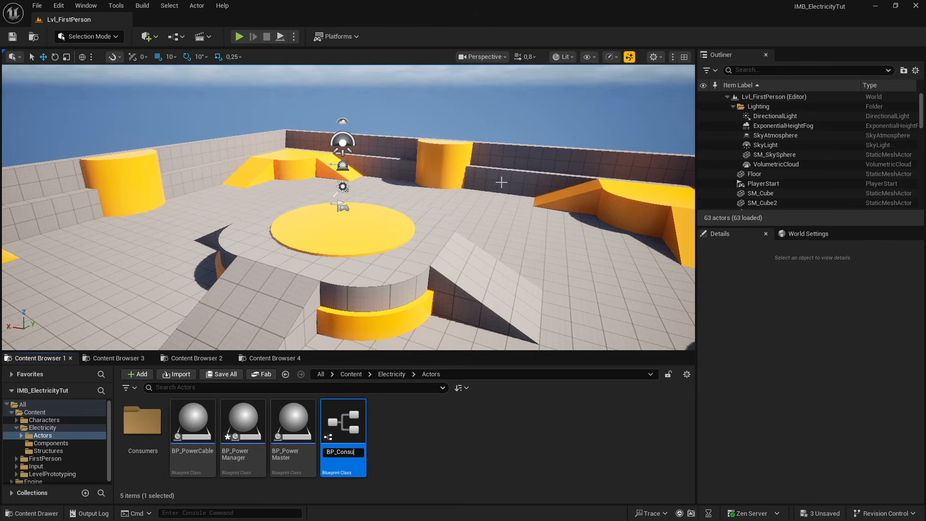
pyautogui.write('merMaster')
pyautogui.press('Return')
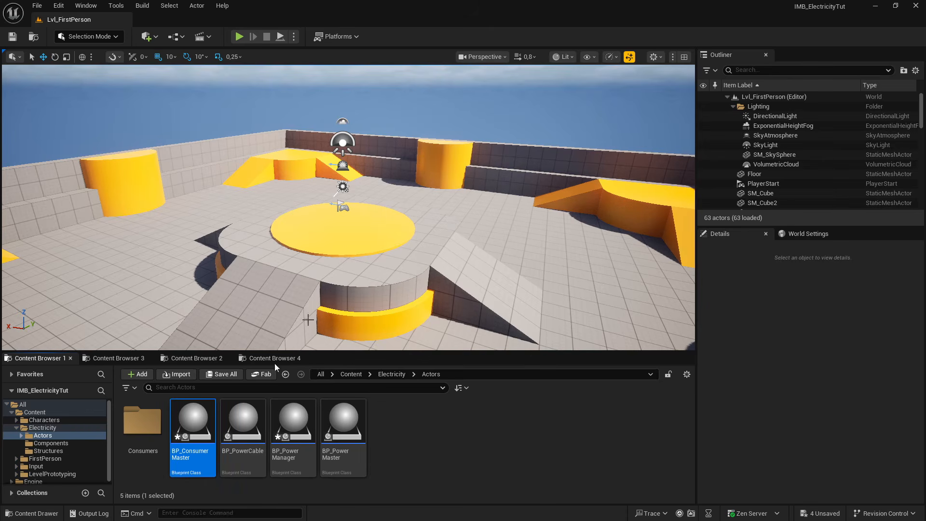
pyautogui.moveTo(193, 422); pyautogui.dragTo(151, 439)
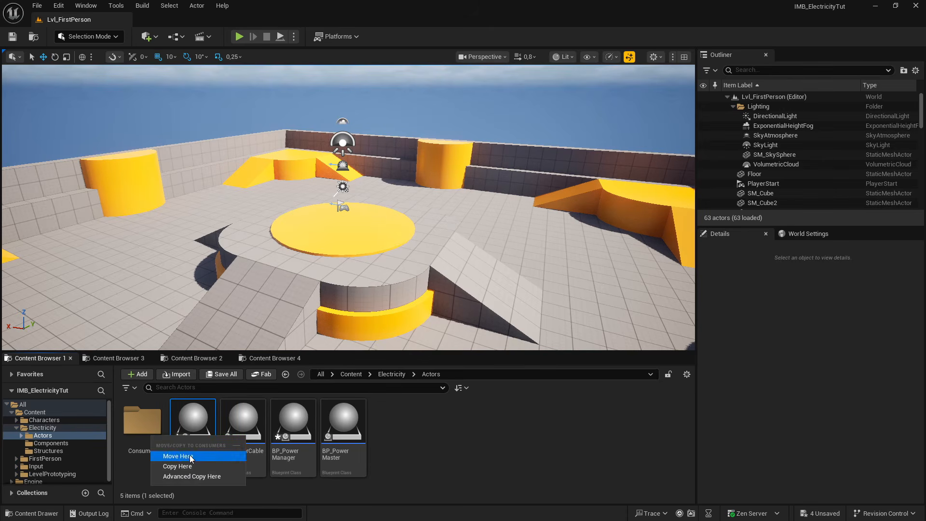
pyautogui.click(190, 456)
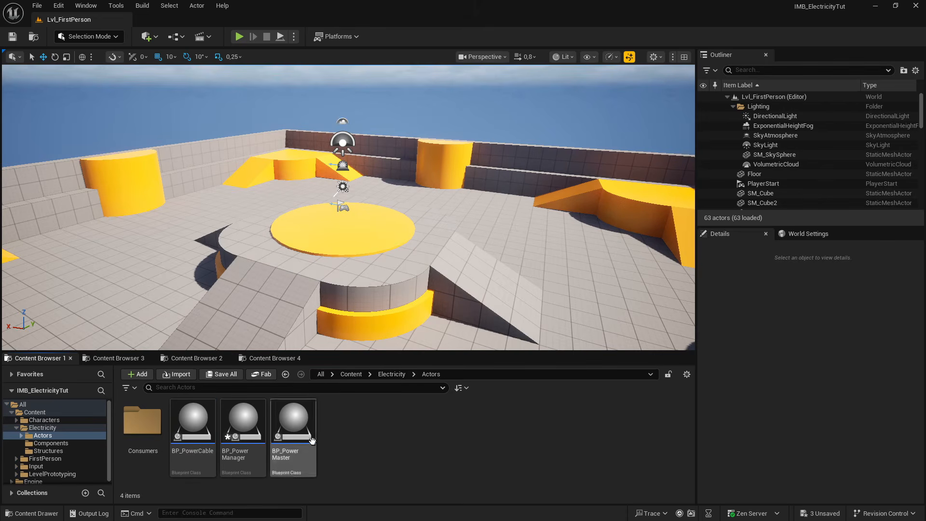
# Create a folder named Generators inside the Actors folder
pyautogui.rightClick(345, 434)
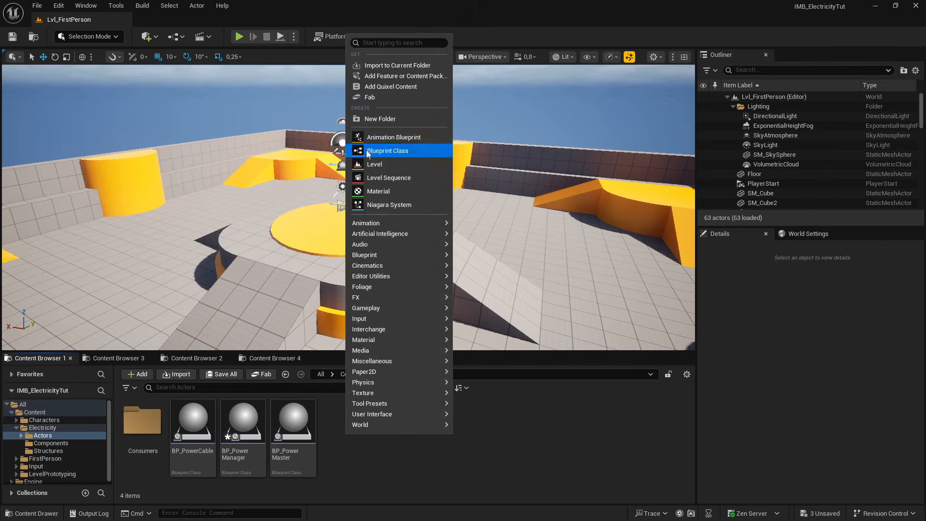
pyautogui.click(389, 120)
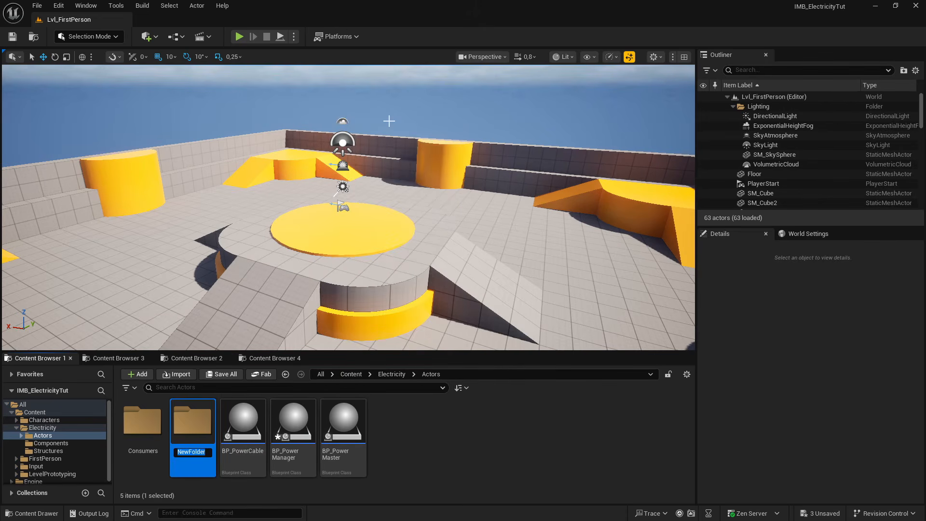
pyautogui.write('Genet')
pyautogui.write('a')
pyautogui.press('BackSpace')
pyautogui.press('BackSpace')
pyautogui.write('rators')
pyautogui.press('Return')
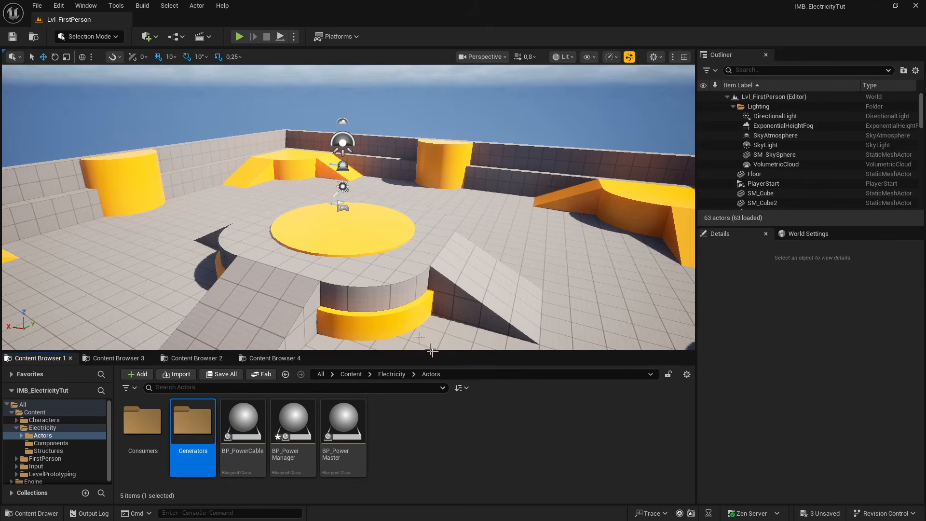
# Create a child blueprint of BP_PowerMaster named BP_GeneractorMaster and move it into the Generators folder
pyautogui.rightClick(345, 441)
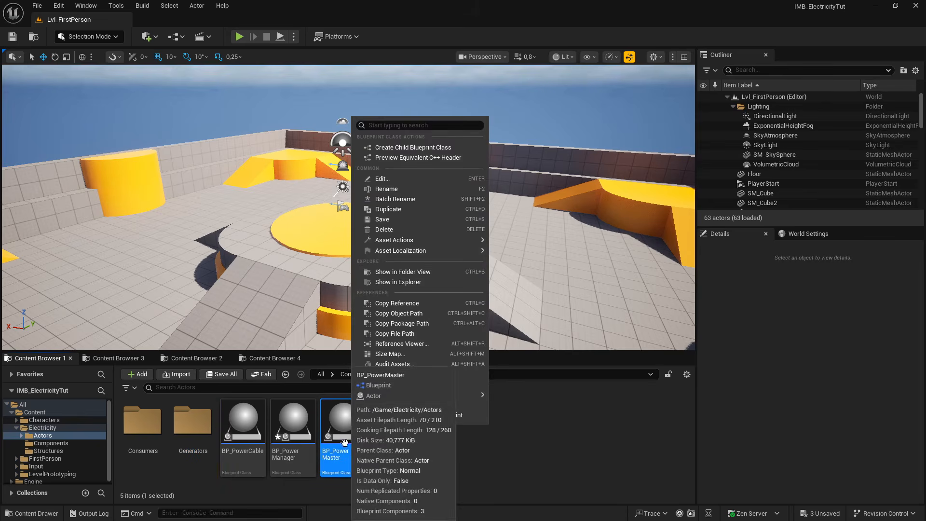
pyautogui.click(418, 149)
pyautogui.write('BO')
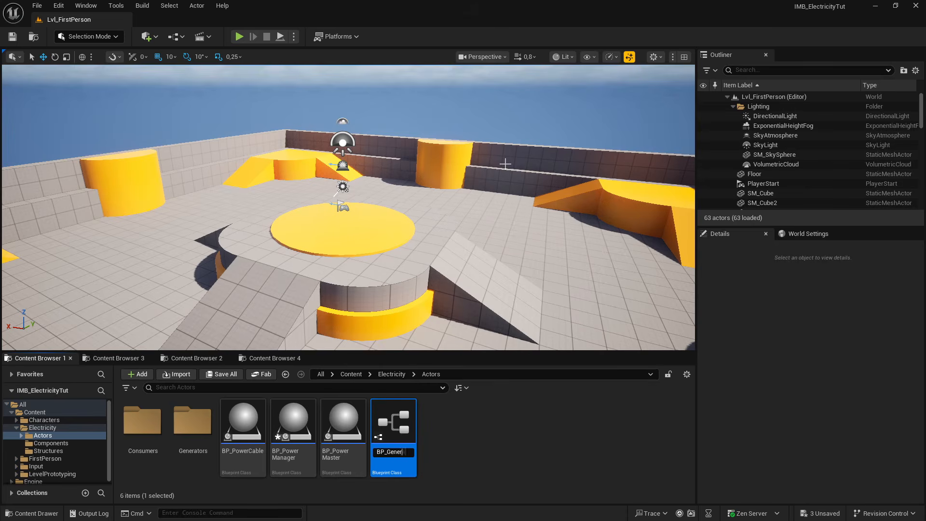
pyautogui.write('ster')
pyautogui.press('Return')
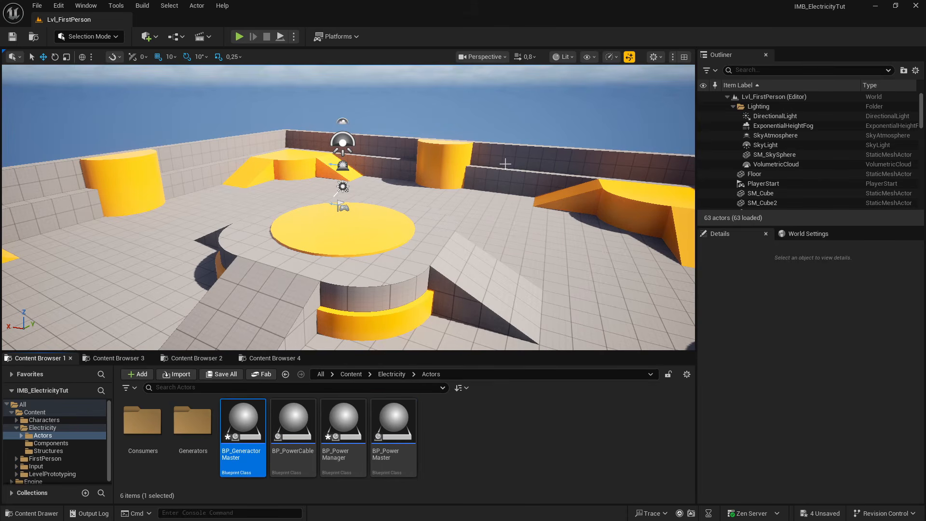
pyautogui.moveTo(244, 419); pyautogui.dragTo(147, 446)
pyautogui.click(121, 463)
pyautogui.moveTo(253, 441); pyautogui.dragTo(194, 431)
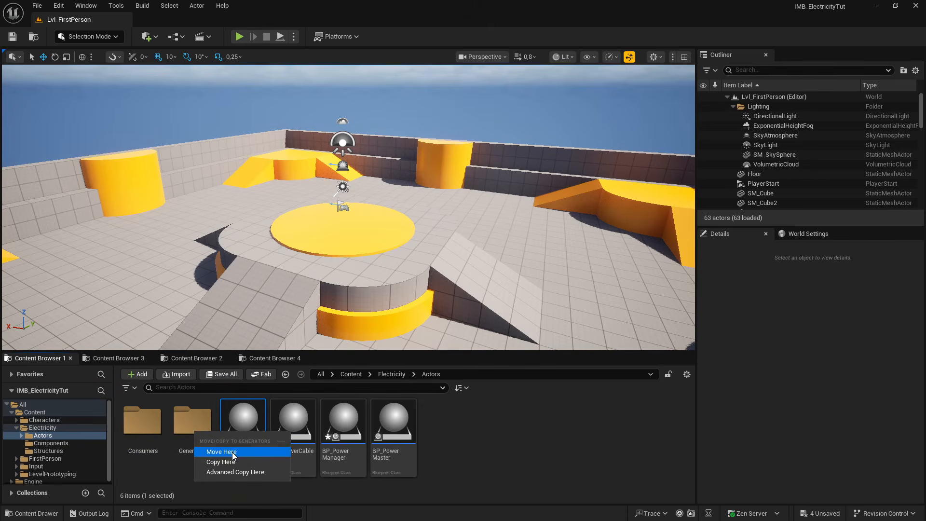
pyautogui.click(221, 452)
# Examine the contents of the Generators and Consumers folders and return to the Actors folder
pyautogui.doubleClick(195, 434)
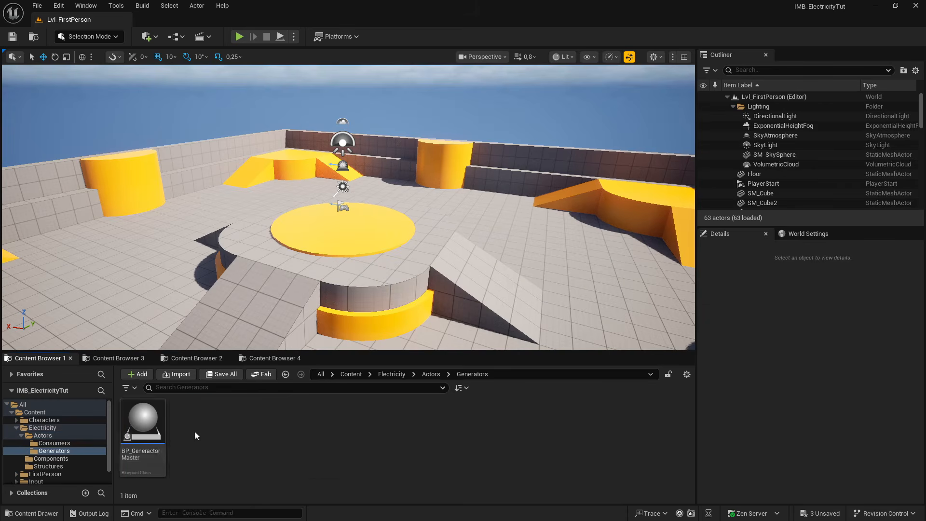
pyautogui.click(149, 437)
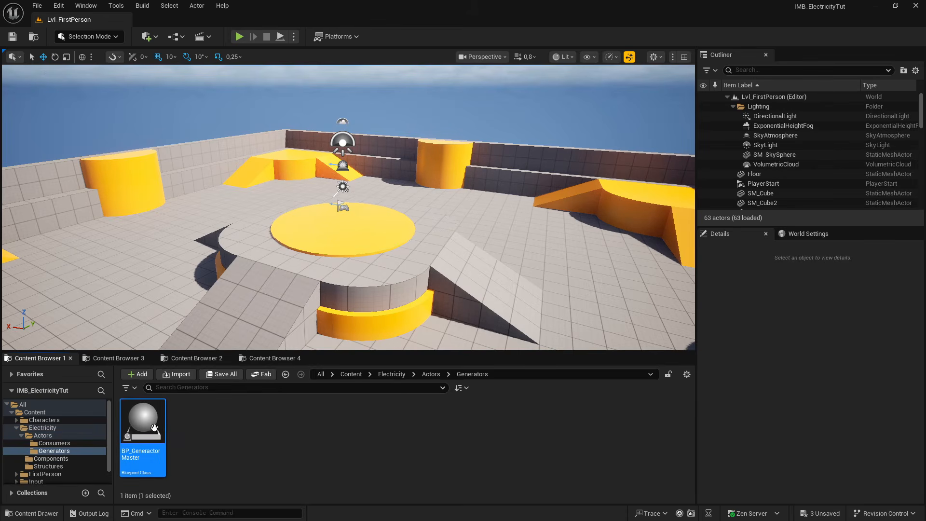
pyautogui.click(430, 373)
pyautogui.doubleClick(143, 425)
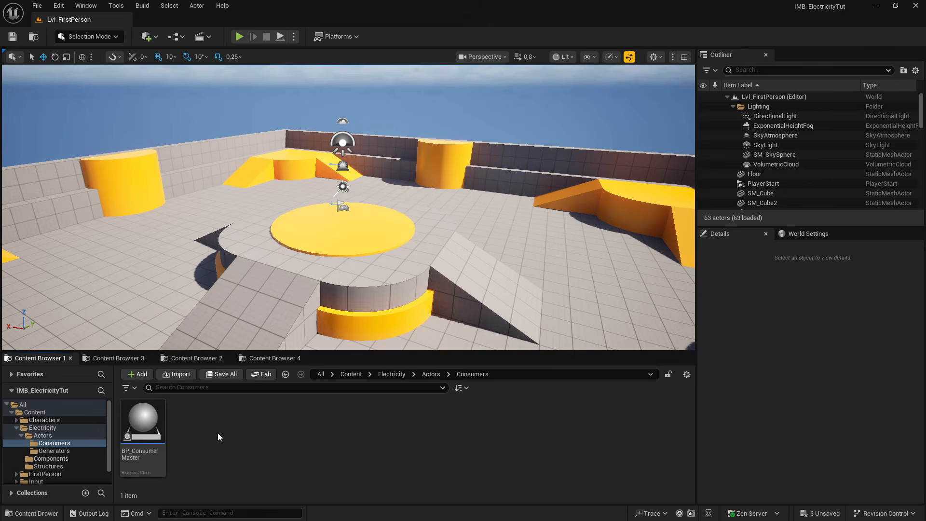
pyautogui.click(157, 436)
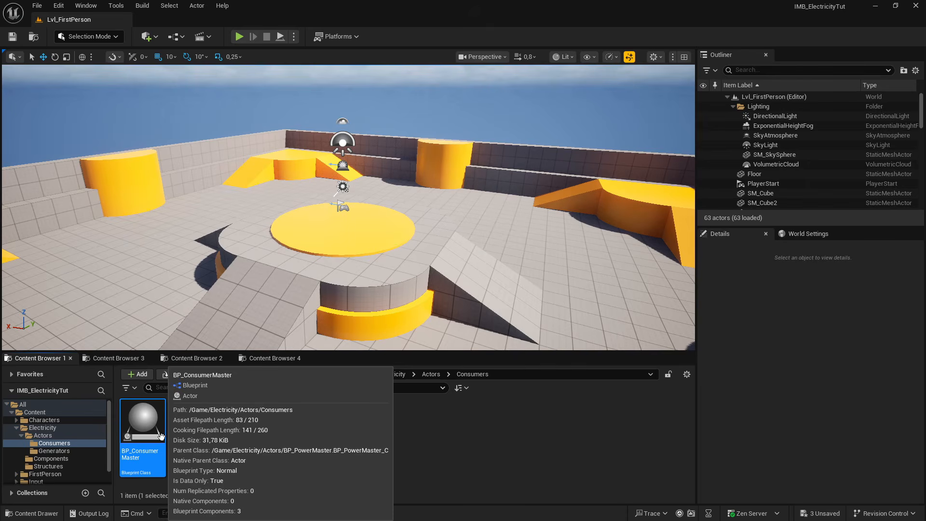
pyautogui.click(263, 439)
pyautogui.rightClick(268, 438)
pyautogui.click(232, 434)
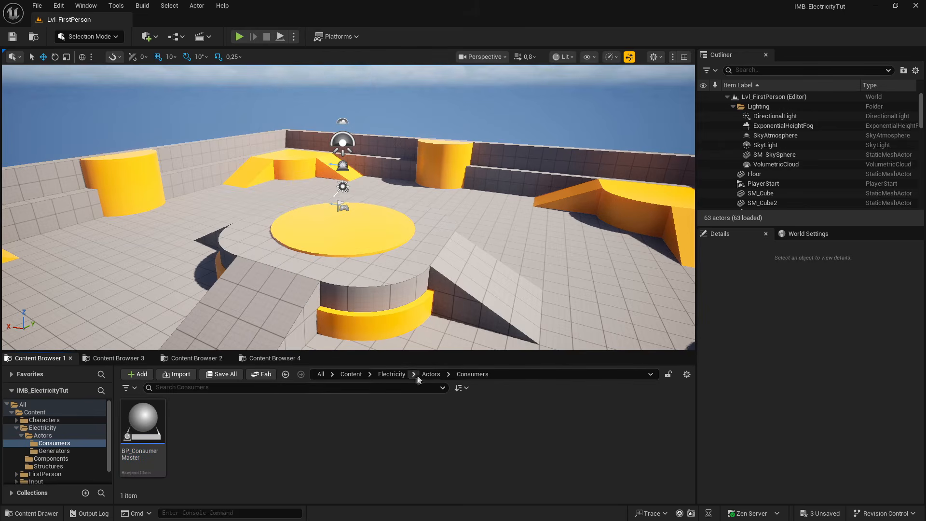
pyautogui.click(431, 374)
pyautogui.click(195, 422)
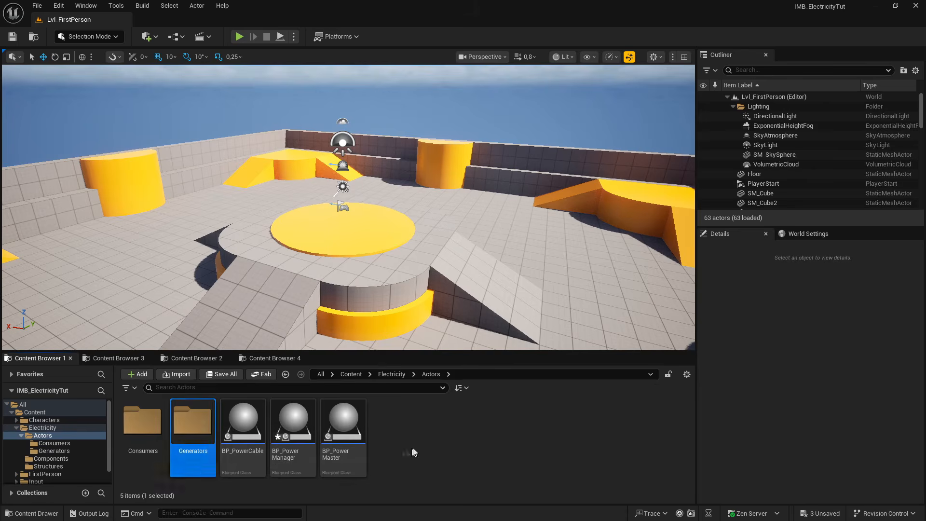
pyautogui.doubleClick(142, 422)
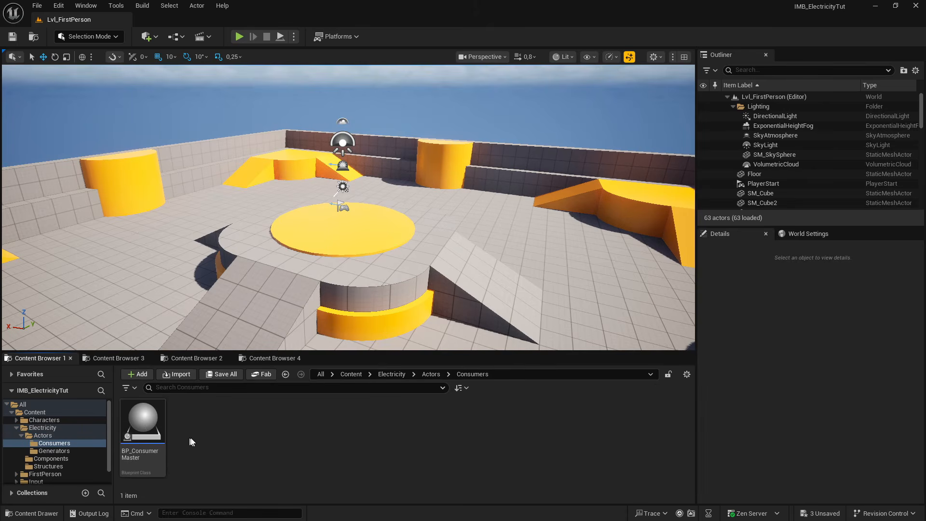
pyautogui.click(430, 374)
# Create a child blueprint of BP_PowerMaster named BP_ElectricPole in the Actors folder
pyautogui.rightClick(400, 445)
pyautogui.rightClick(348, 428)
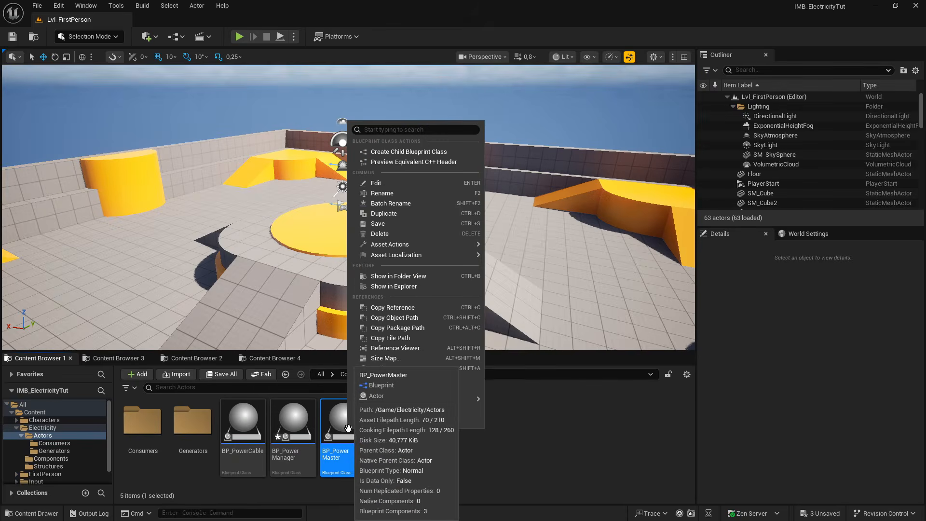
pyautogui.click(400, 153)
pyautogui.write('BP_ElectricP')
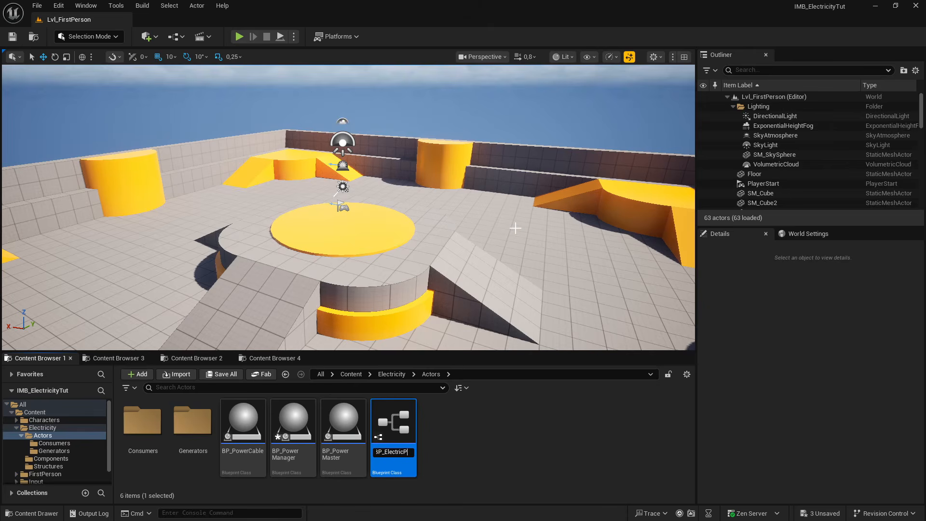
pyautogui.press('Return')
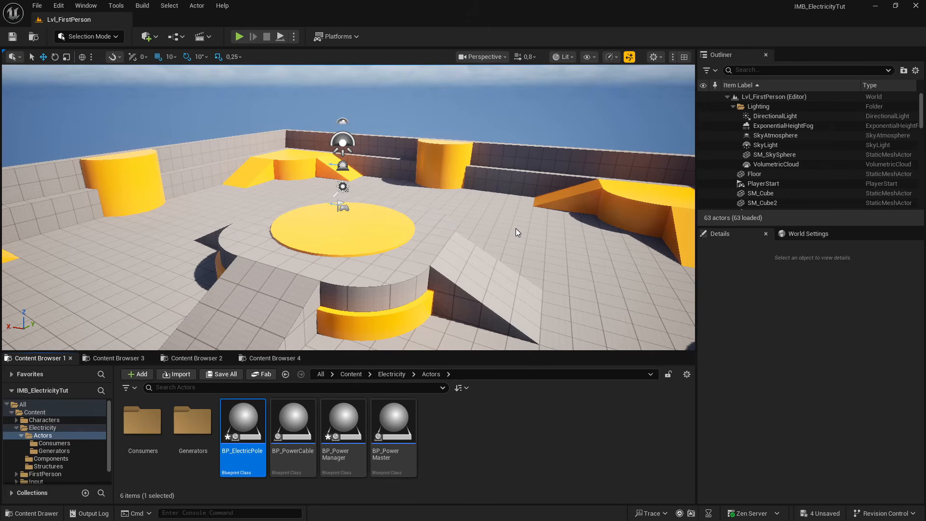
# Dock the BP_ElectricPole editor beside the level editor and compile the blueprint
pyautogui.moveTo(0, 46); pyautogui.dragTo(175, 21)
pyautogui.click(73, 37)
pyautogui.click(107, 149)
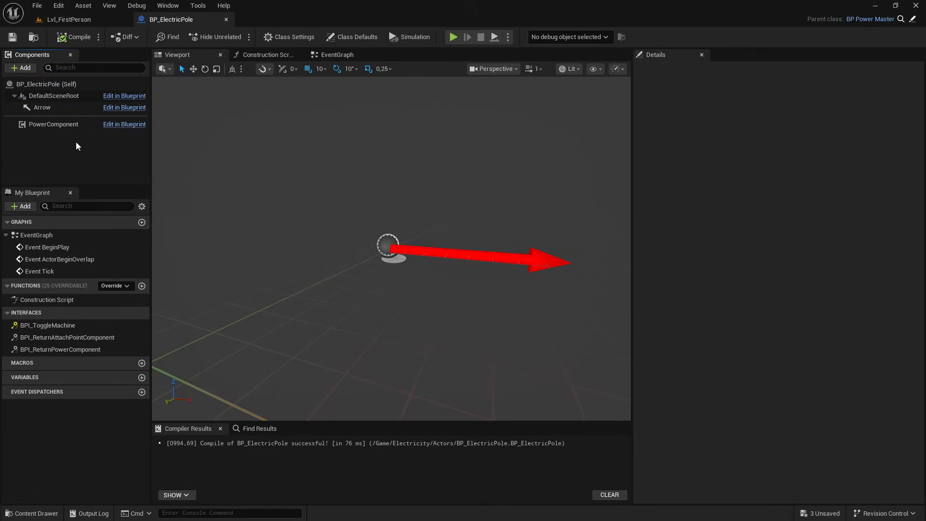
# Add a Cube component to BP_ElectricPole and set its scale to 0.1, 0.1, 4
pyautogui.click(27, 68)
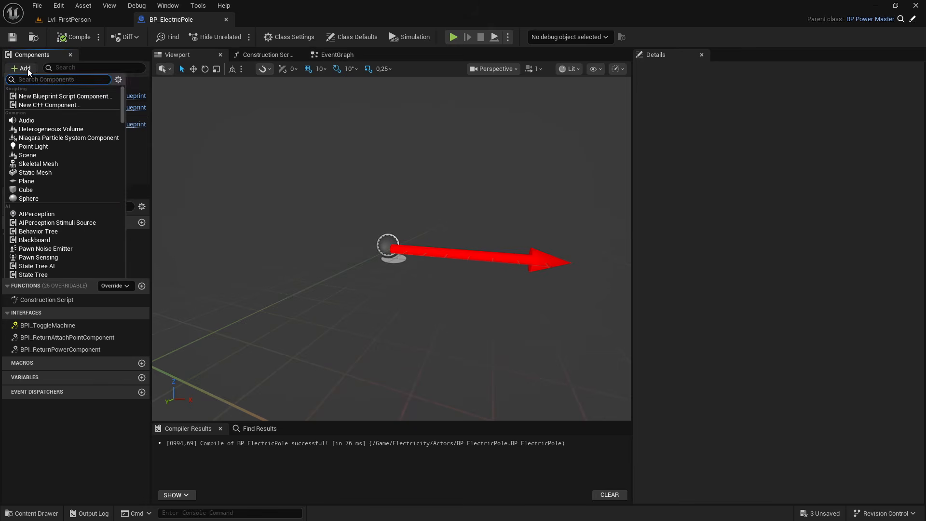
pyautogui.click(25, 189)
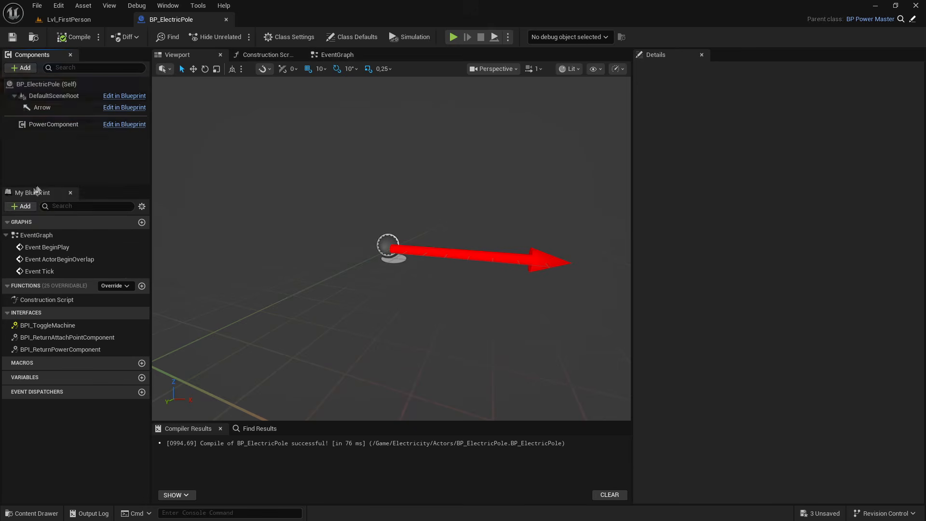
pyautogui.click(58, 118)
pyautogui.click(777, 190)
pyautogui.write('.1')
pyautogui.press('Tab')
pyautogui.write('.1')
pyautogui.press('Return')
# Raise the Cube component to a Z location of 200 so the pole stands on the origin
pyautogui.moveTo(516, 234)
pyautogui.mouseDown(button='right')
pyautogui.moveTo(493, 221)
pyautogui.moveTo(516, 233)
pyautogui.mouseUp(button='right')
pyautogui.press('d')
pyautogui.scroll(2, 517, 233)
pyautogui.moveTo(348, 261); pyautogui.dragTo(351, 137)
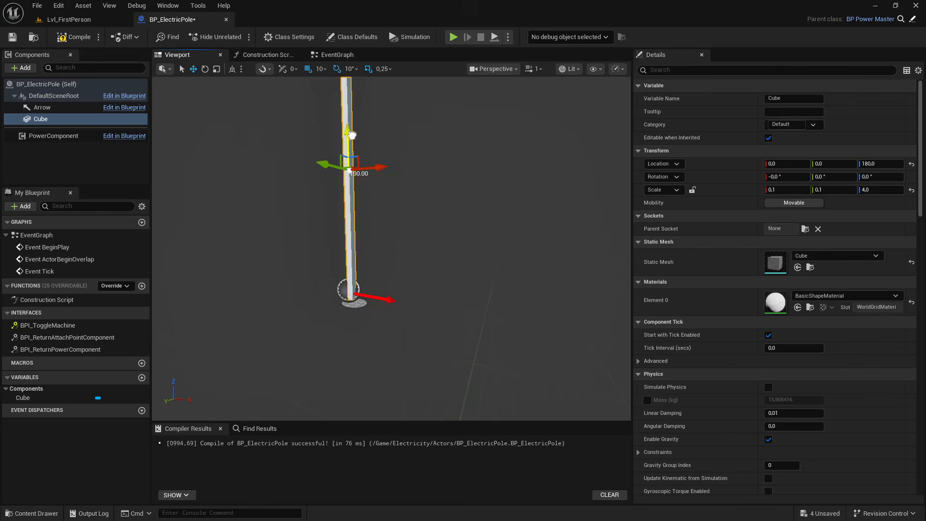
pyautogui.moveTo(354, 127)
pyautogui.mouseDown(button='right')
pyautogui.moveTo(338, 127)
pyautogui.moveTo(352, 119)
pyautogui.mouseUp(button='right')
pyautogui.press('s')
pyautogui.scroll(-1, 354, 128)
pyautogui.press('w')
pyautogui.press('s')
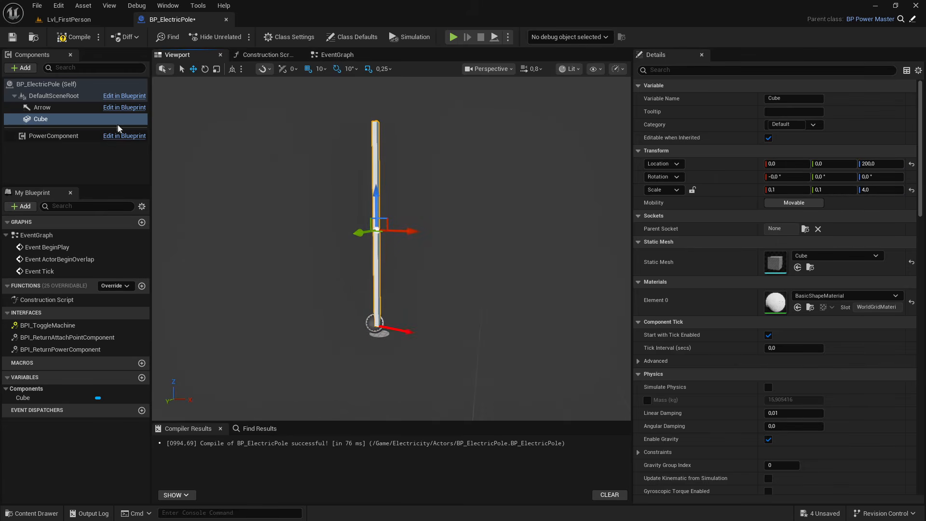
# Raise the Arrow component to the pole's tip at a Z location of 400, and compile and save BP_ElectricPole
pyautogui.click(43, 107)
pyautogui.moveTo(410, 330)
pyautogui.mouseDown(button='right')
pyautogui.moveTo(415, 303)
pyautogui.moveTo(410, 329)
pyautogui.mouseUp(button='right')
pyautogui.press('w')
pyautogui.press('s')
pyautogui.moveTo(394, 282); pyautogui.dragTo(394, 141)
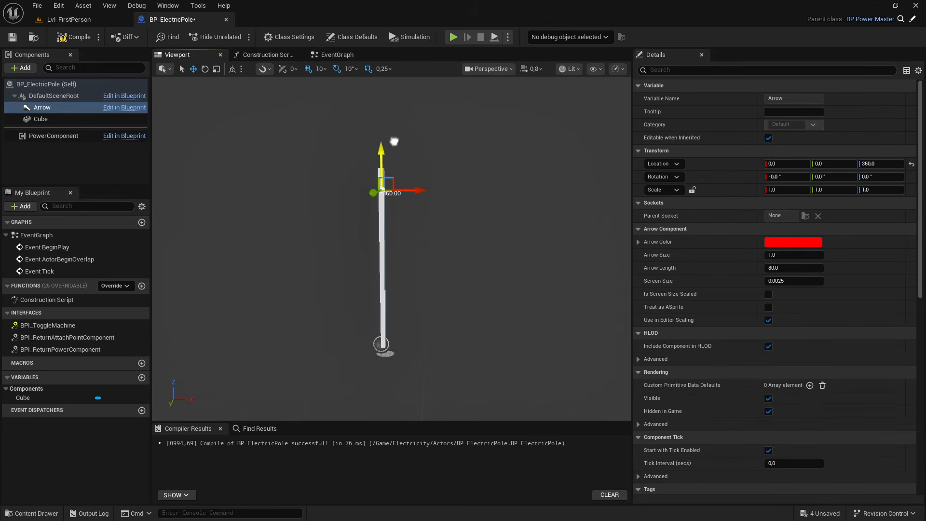
pyautogui.press('w')
pyautogui.moveTo(457, 224)
pyautogui.mouseDown(button='right')
pyautogui.moveTo(436, 193)
pyautogui.moveTo(457, 224)
pyautogui.mouseUp(button='right')
pyautogui.press('s')
pyautogui.moveTo(431, 307); pyautogui.dragTo(388, 195, button='right')
pyautogui.press('s')
pyautogui.press('s')
pyautogui.click(13, 37)
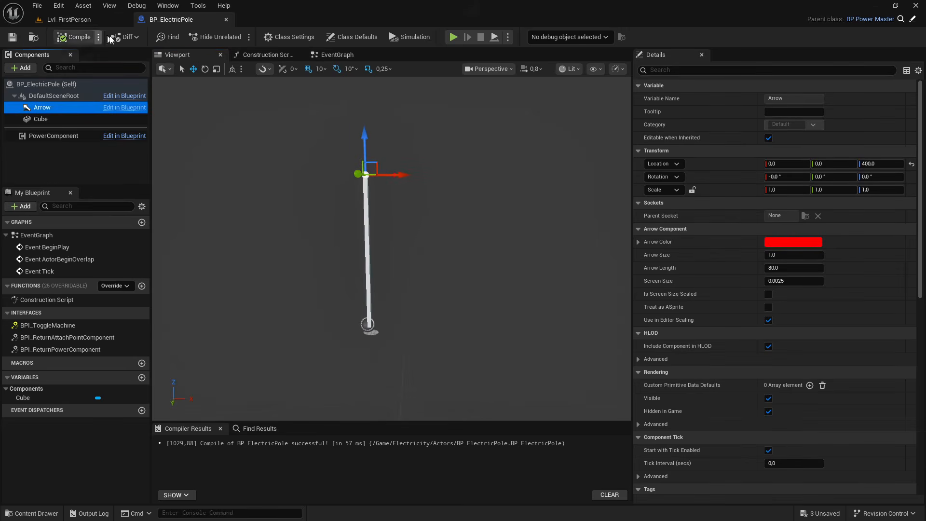
# Create a child blueprint of BP_ConsumerMaster named BP_LightPole in the Consumers folder and open it
pyautogui.click(69, 19)
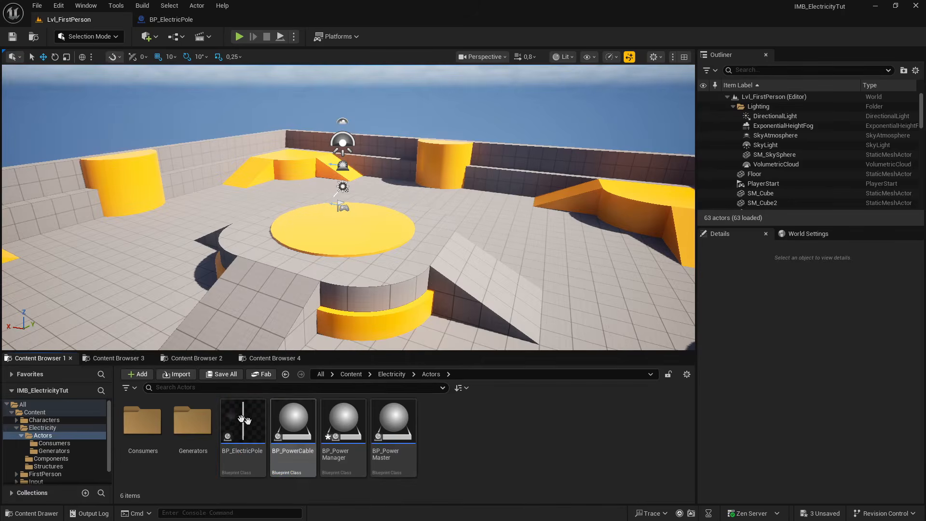
pyautogui.click(142, 429)
pyautogui.doubleClick(142, 429)
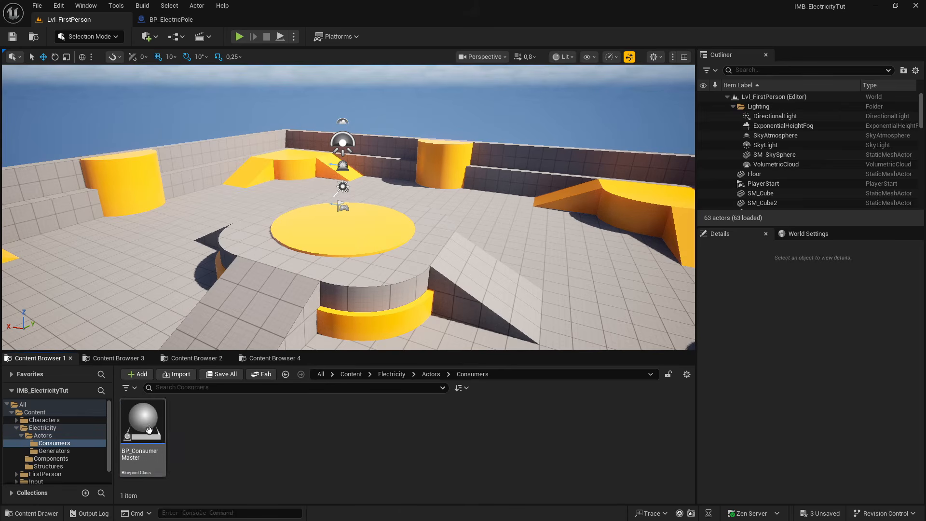
pyautogui.rightClick(150, 431)
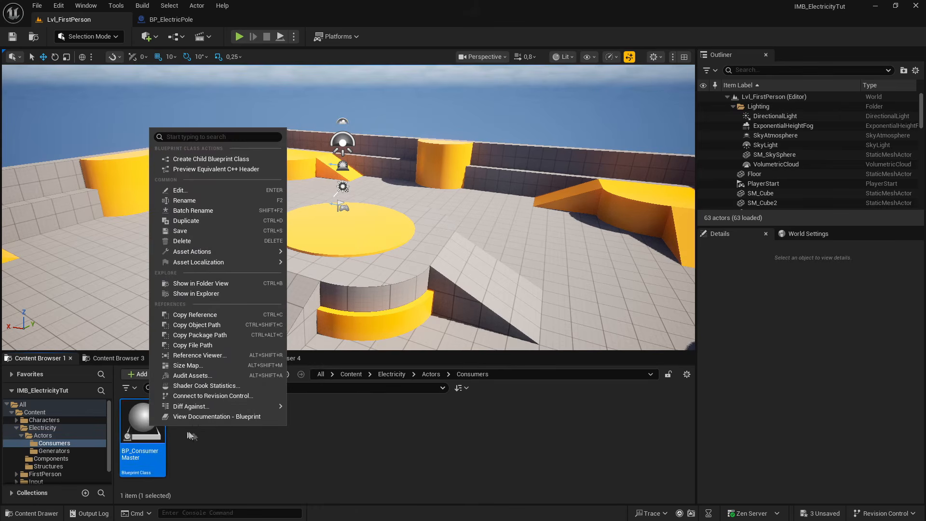
pyautogui.click(207, 159)
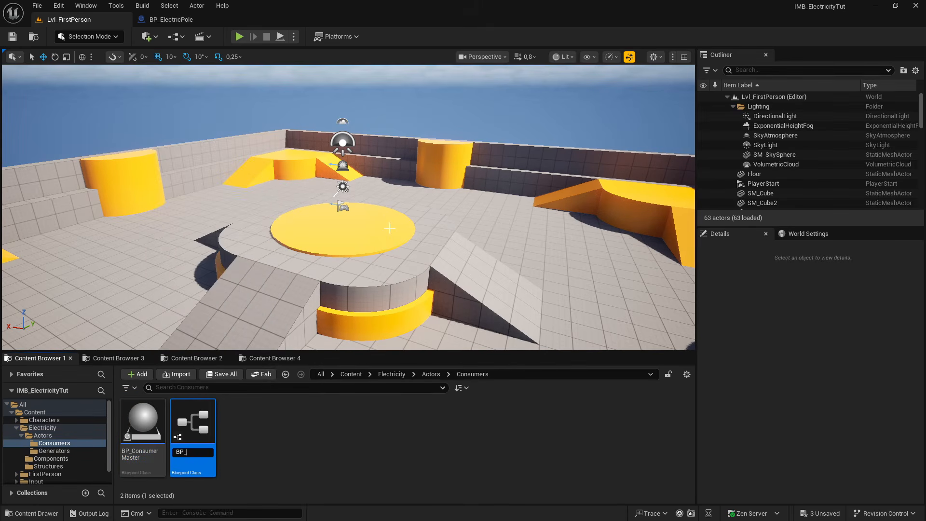
pyautogui.write('BP_LightPole')
pyautogui.press('Return')
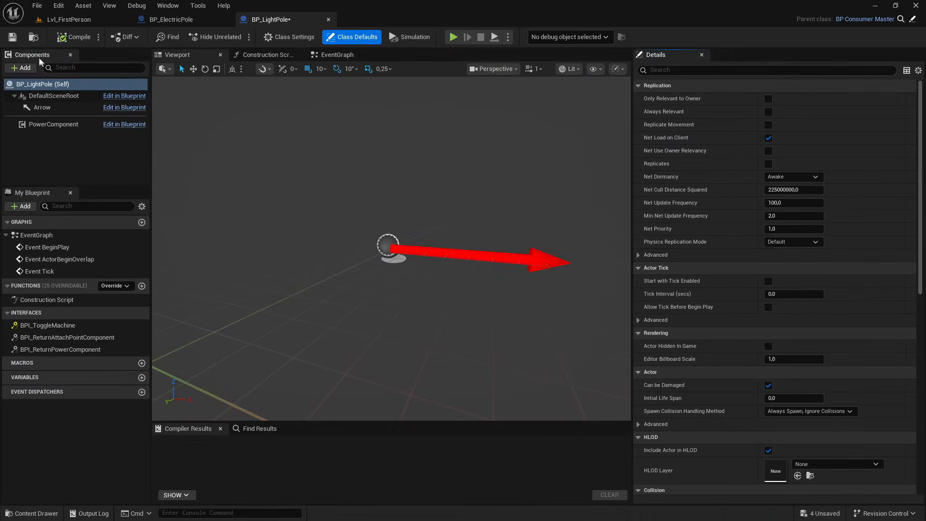
# Add a Cube component to BP_LightPole and set its scale to 0.1, 0.1, 4
pyautogui.click(21, 68)
pyautogui.click(35, 191)
pyautogui.click(55, 164)
pyautogui.click(50, 121)
pyautogui.press('s')
pyautogui.moveTo(308, 202); pyautogui.dragTo(348, 200, button='right')
pyautogui.click(799, 188)
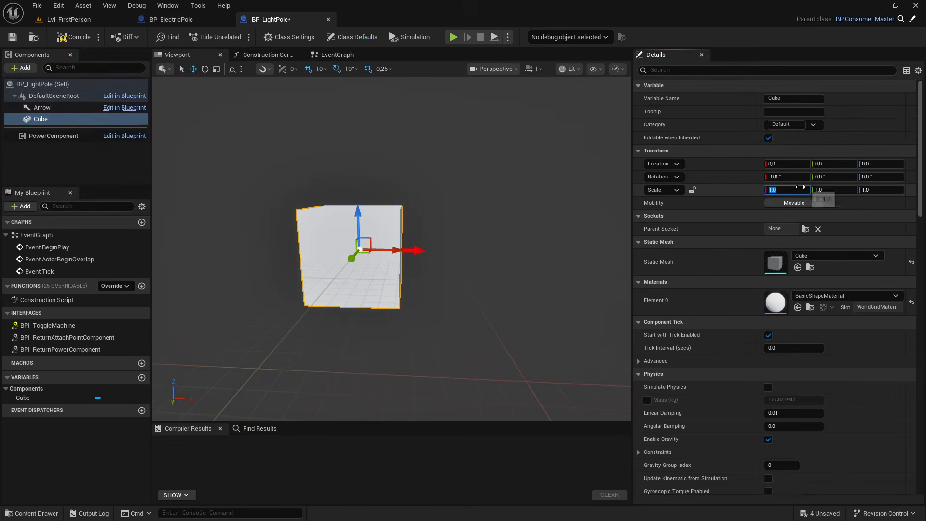
pyautogui.write('0,1')
pyautogui.press('Tab')
pyautogui.write('0,1')
pyautogui.press('Tab')
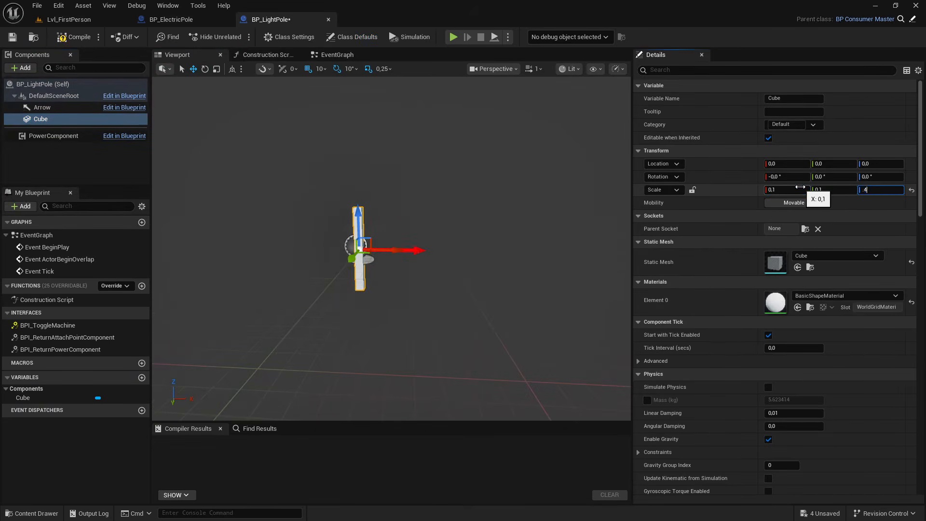
pyautogui.click(885, 197)
pyautogui.write('4')
pyautogui.press('Return')
# Raise the Cube component to a Z location of 200 and move the Arrow component up to the pole's tip
pyautogui.scroll(-5, 424, 259)
pyautogui.moveTo(319, 243); pyautogui.dragTo(327, 154)
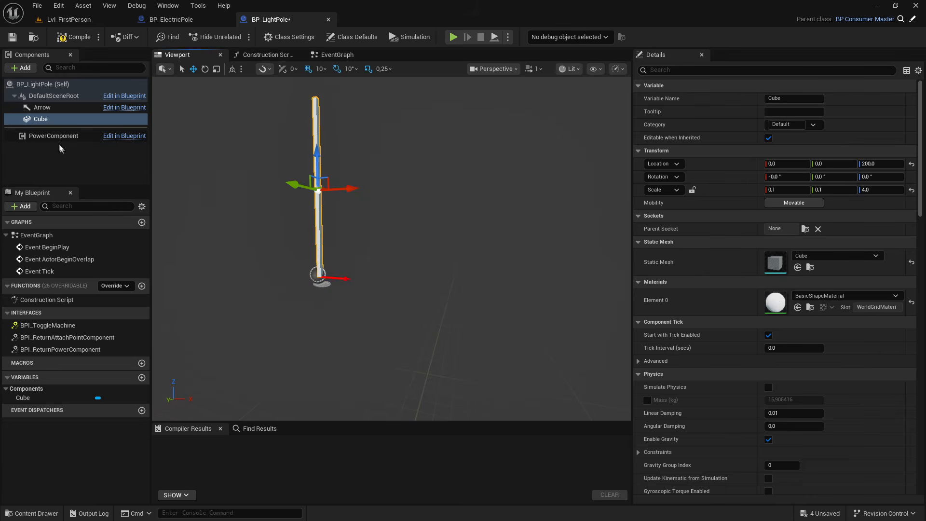
pyautogui.click(42, 107)
pyautogui.moveTo(318, 248); pyautogui.dragTo(317, 96)
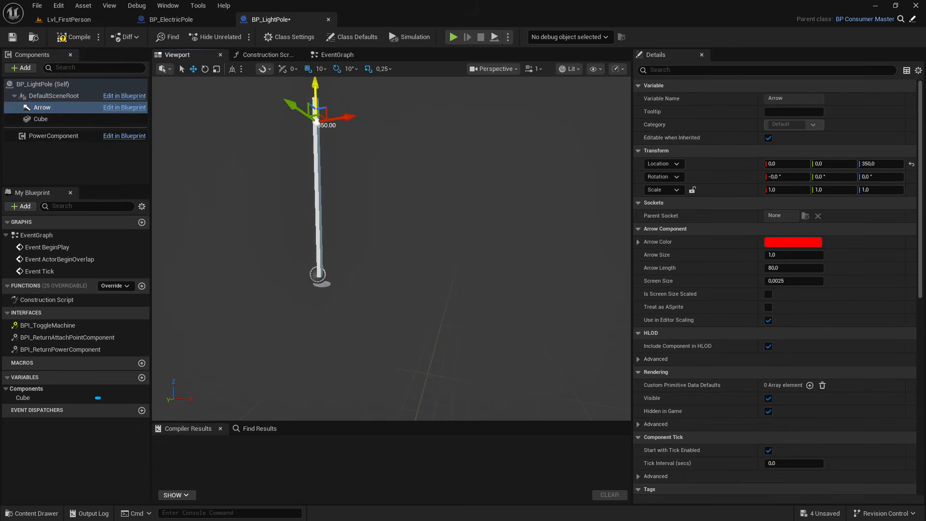
pyautogui.moveTo(279, 90); pyautogui.dragTo(315, 200, button='right')
pyautogui.scroll(-4, 315, 200)
pyautogui.click(77, 163)
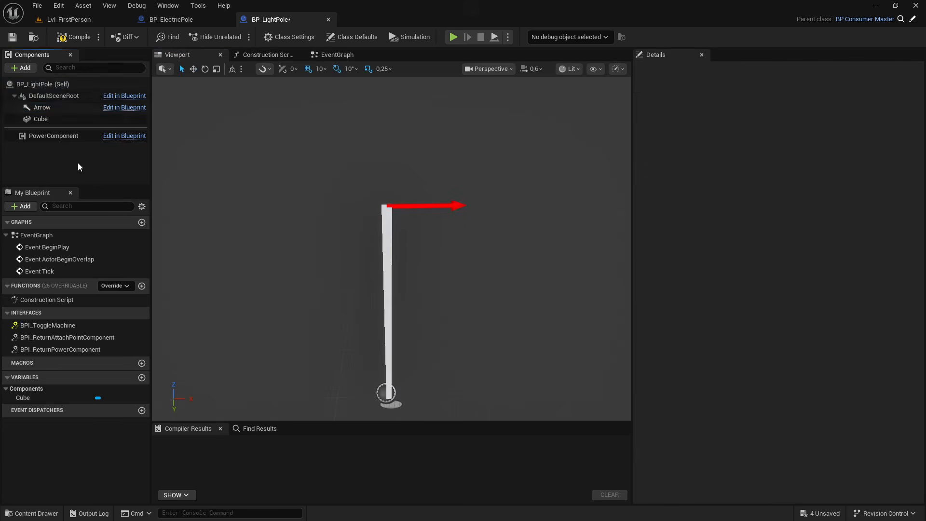
# Add a second Cube component to BP_LightPole and set its scale to 1, 0.1, 0.1
pyautogui.click(29, 68)
pyautogui.click(26, 190)
pyautogui.click(64, 164)
pyautogui.click(47, 117)
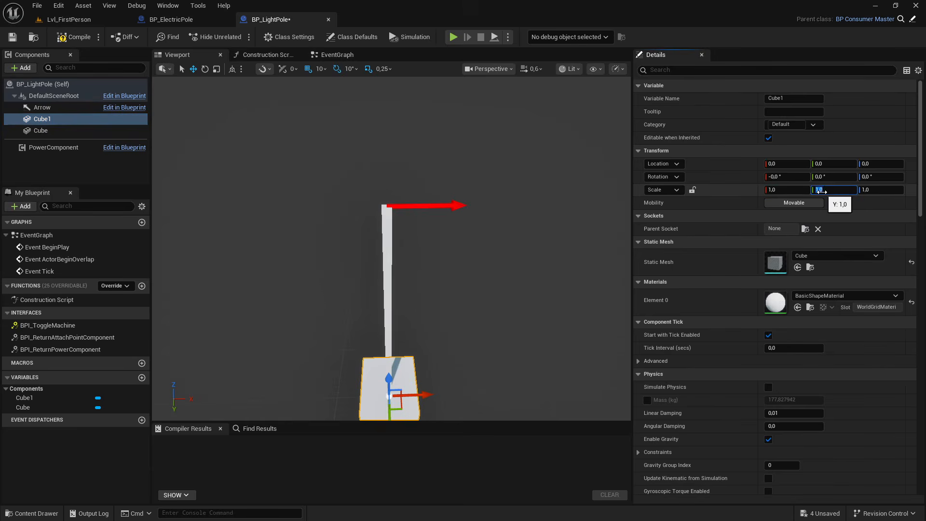
pyautogui.write('0,1')
pyautogui.press('Tab')
pyautogui.write('0,1')
pyautogui.press('Return')
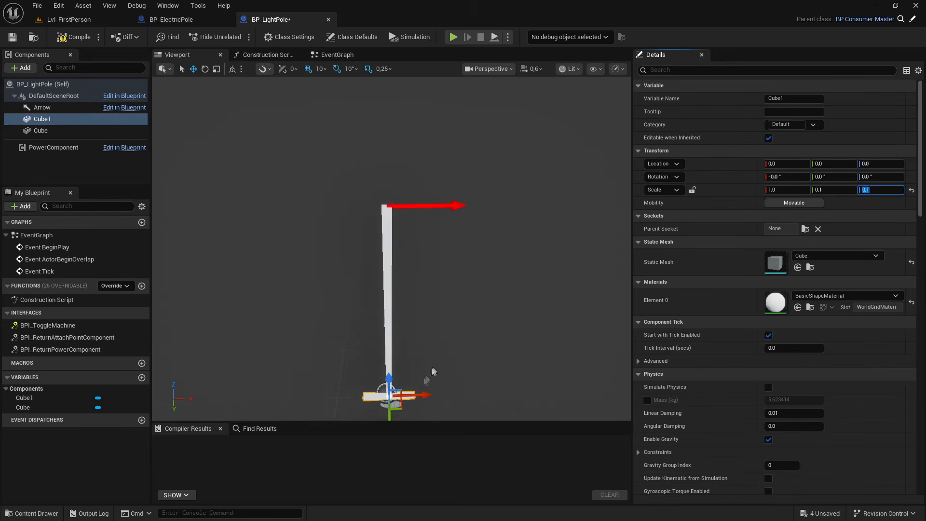
# Move Cube1 to the pole's tip and shift it along X so it forms a horizontal arm
pyautogui.moveTo(389, 379); pyautogui.dragTo(407, 125)
pyautogui.moveTo(419, 208); pyautogui.dragTo(460, 203)
pyautogui.click(138, 179)
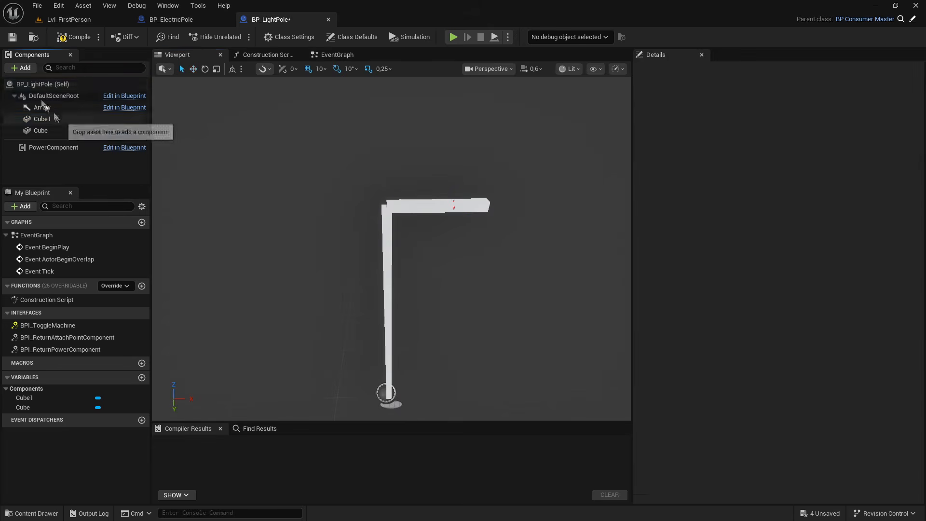
# Add a Sphere component and move it to X 90, Z 400 at the end of the arm
pyautogui.click(23, 69)
pyautogui.click(45, 199)
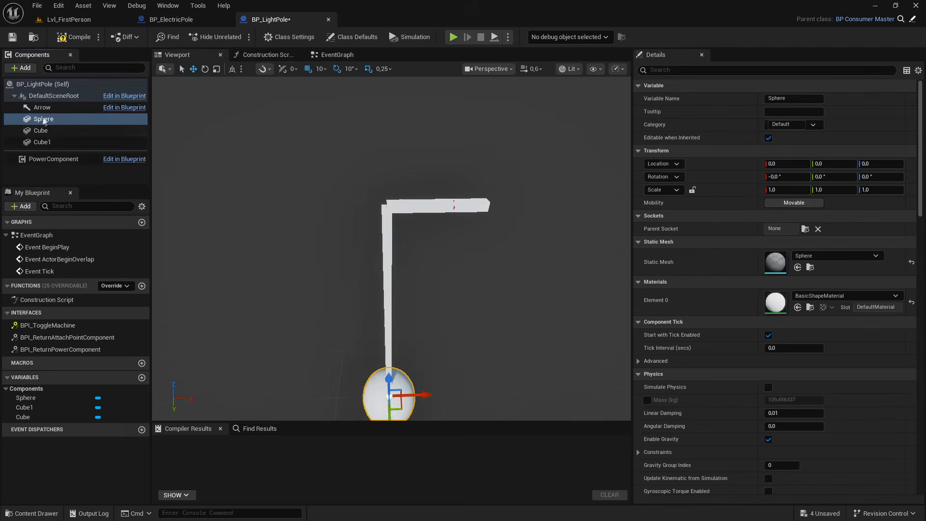
pyautogui.moveTo(387, 376); pyautogui.dragTo(370, 114)
pyautogui.moveTo(370, 115); pyautogui.dragTo(388, 89, button='right')
pyautogui.moveTo(349, 247); pyautogui.dragTo(419, 251)
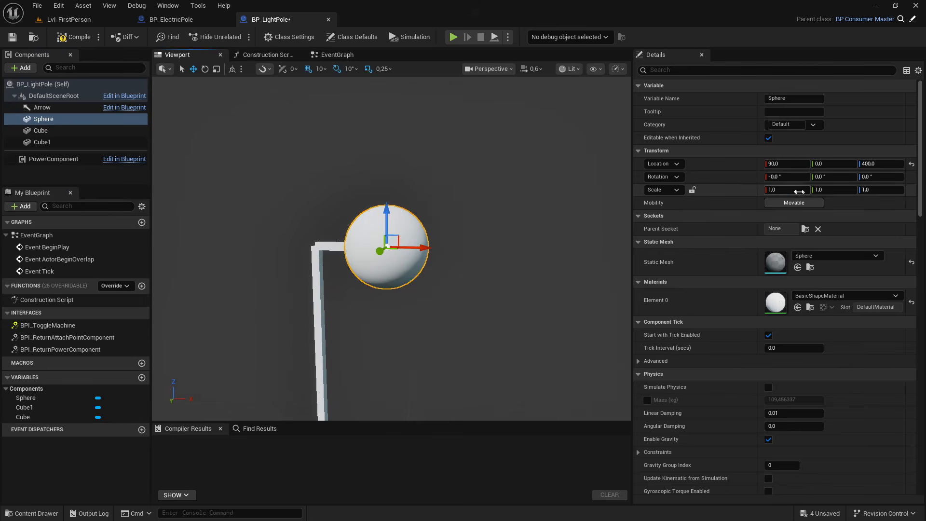
# Set the Sphere component's scale to 0.5 on all axes and lower it slightly at the arm's end
pyautogui.write('0,5')
pyautogui.press('Tab')
pyautogui.write('0,5')
pyautogui.press('Tab')
pyautogui.write('0,5')
pyautogui.press('Return')
pyautogui.moveTo(526, 214)
pyautogui.mouseDown(button='right')
pyautogui.moveTo(509, 221)
pyautogui.moveTo(518, 221)
pyautogui.mouseUp(button='right')
pyautogui.press('w')
pyautogui.moveTo(510, 182); pyautogui.dragTo(520, 198)
pyautogui.press('s')
pyautogui.moveTo(545, 296); pyautogui.dragTo(545, 270, button='right')
pyautogui.press('w')
pyautogui.press('s')
pyautogui.click(53, 166)
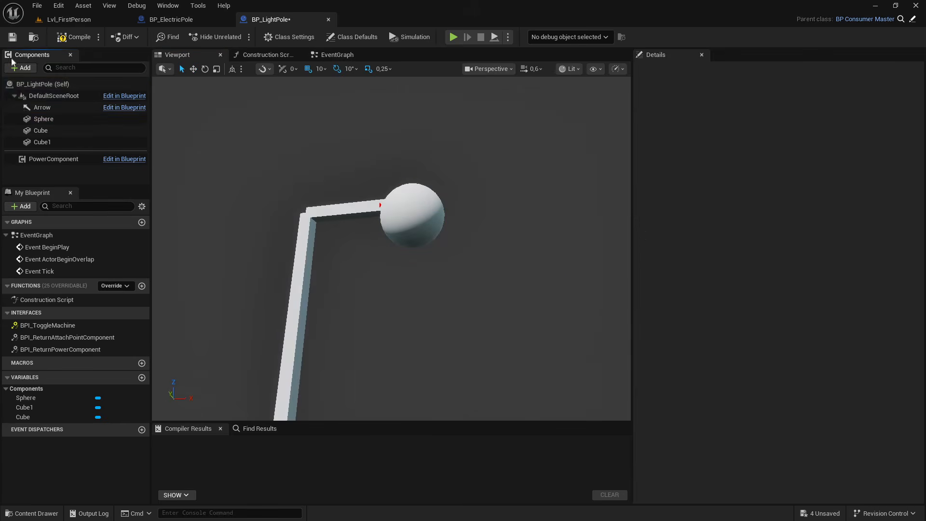
# Add a Point Light component beneath the sphere at X 90, Z 350, and compile and save BP_LightPole
pyautogui.click(21, 67)
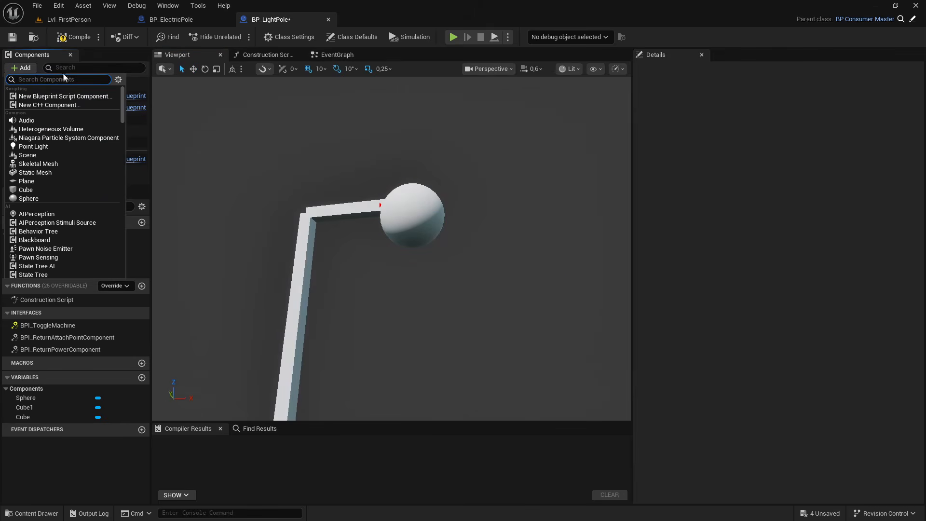
pyautogui.click(33, 147)
pyautogui.click(62, 136)
pyautogui.click(55, 110)
pyautogui.moveTo(311, 241)
pyautogui.mouseDown(button='right')
pyautogui.moveTo(313, 260)
pyautogui.moveTo(313, 252)
pyautogui.mouseUp(button='right')
pyautogui.press('s')
pyautogui.moveTo(348, 344); pyautogui.dragTo(340, 169)
pyautogui.moveTo(376, 204); pyautogui.dragTo(427, 205)
pyautogui.moveTo(426, 219); pyautogui.dragTo(422, 227, button='right')
pyautogui.press('w')
pyautogui.moveTo(437, 176)
pyautogui.mouseDown()
pyautogui.moveTo(442, 190)
pyautogui.moveTo(442, 175)
pyautogui.mouseUp()
pyautogui.moveTo(482, 217); pyautogui.dragTo(494, 226, button='right')
pyautogui.press('s')
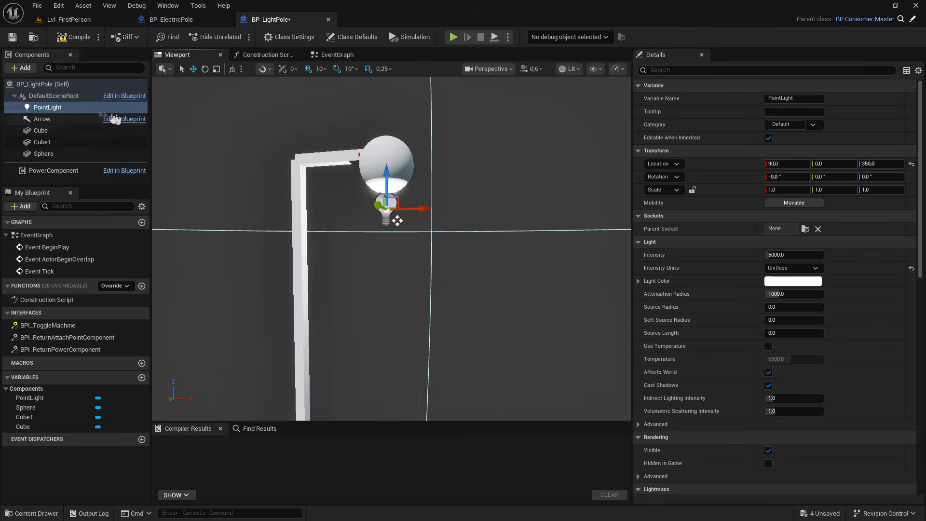
pyautogui.click(74, 37)
# Create a child blueprint of BP_GeneractorMaster named BP_SmallGen in the Generators folder and open it
pyautogui.click(67, 19)
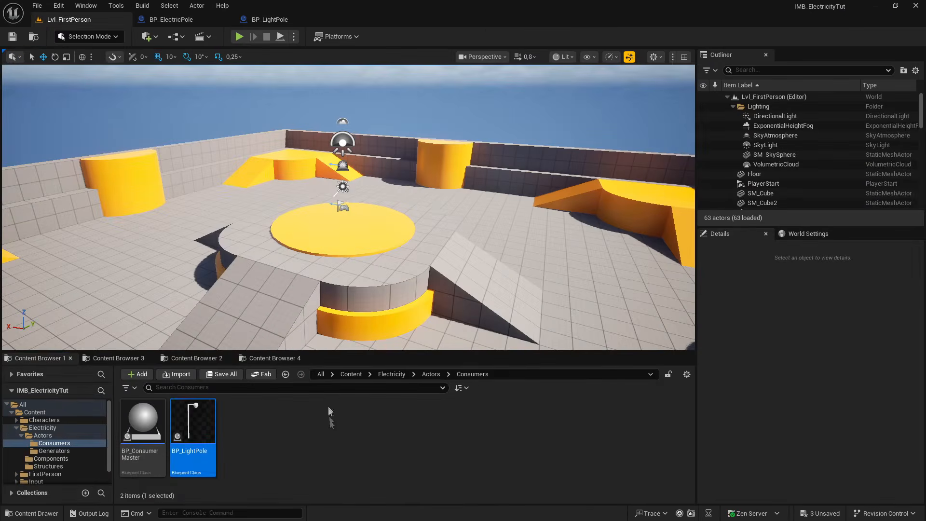
pyautogui.click(431, 374)
pyautogui.doubleClick(178, 436)
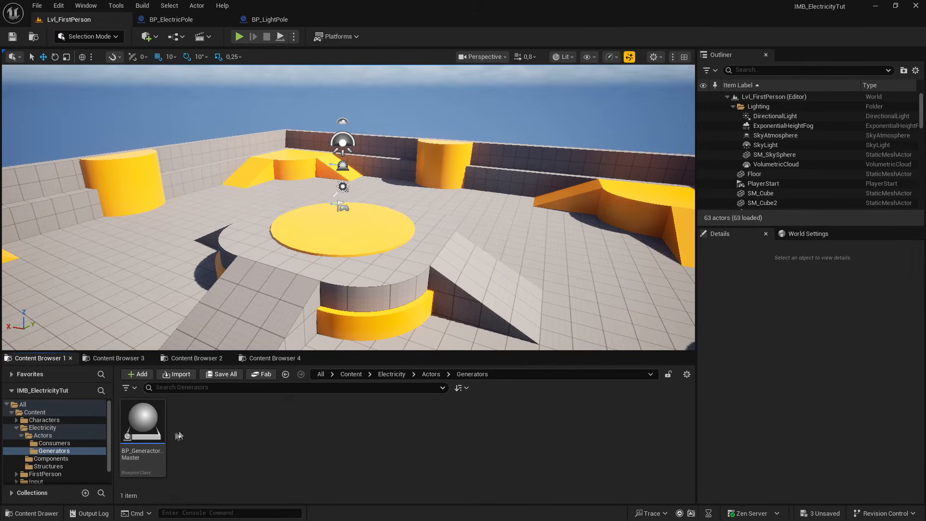
pyautogui.rightClick(152, 425)
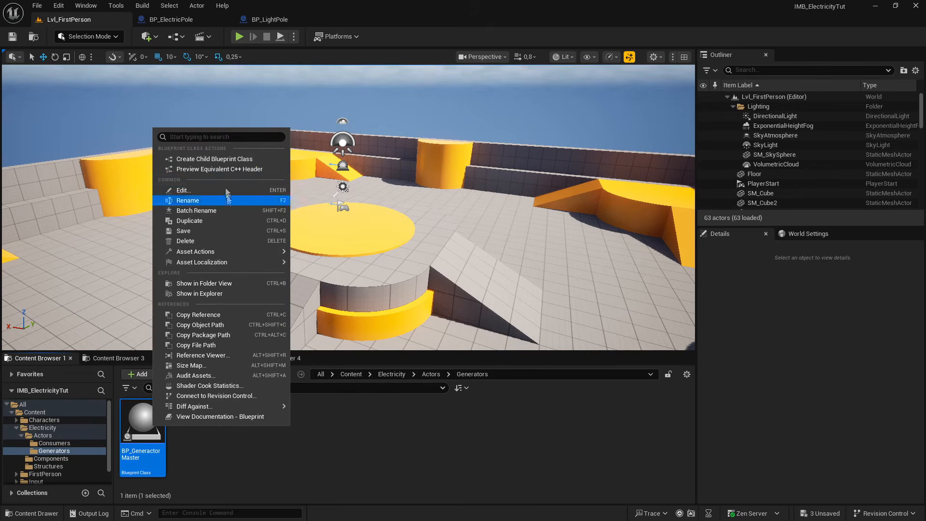
pyautogui.click(212, 159)
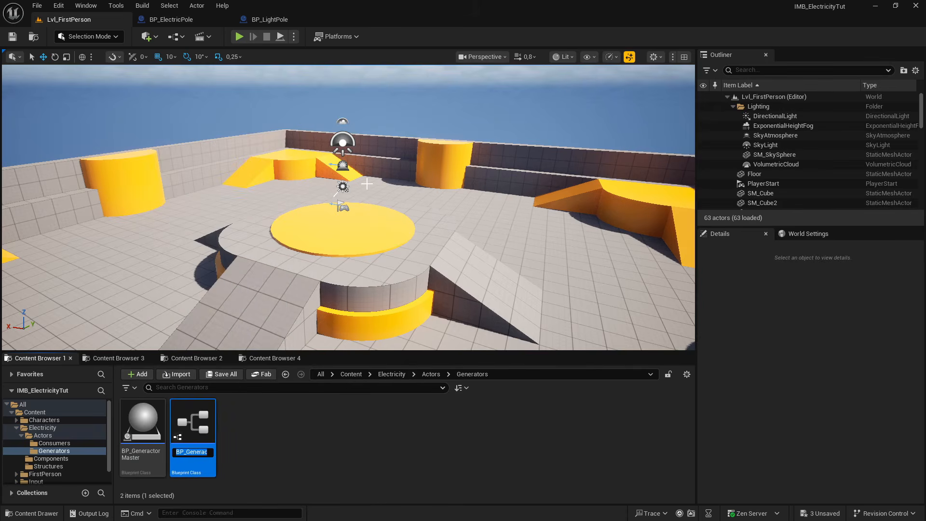
pyautogui.write('BP_SmallGen')
pyautogui.press('Return')
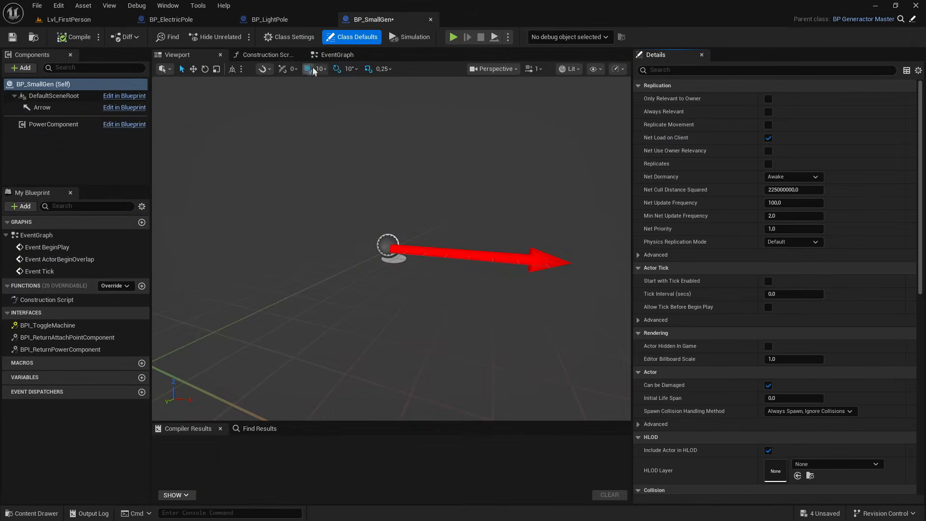
# Add a Cube component to BP_SmallGen as the generator body and raise it to a Z location of 50
pyautogui.click(21, 68)
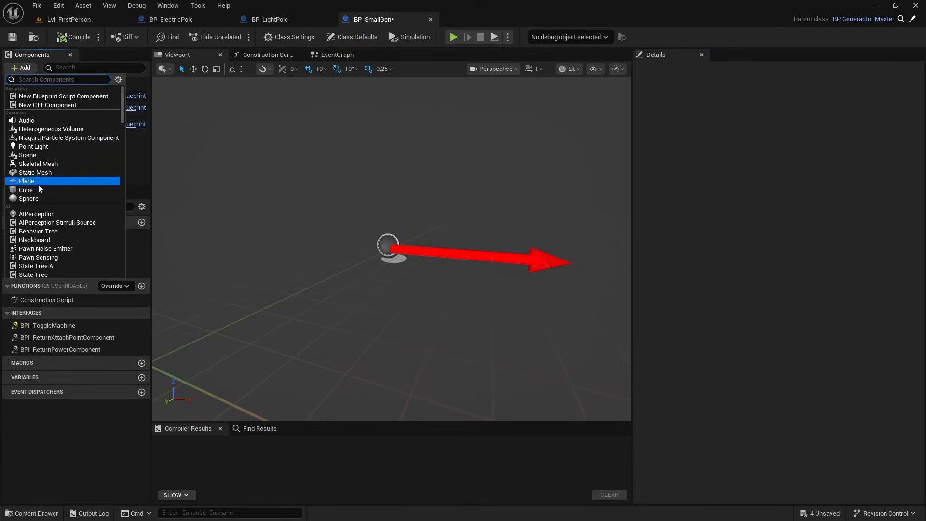
pyautogui.click(27, 189)
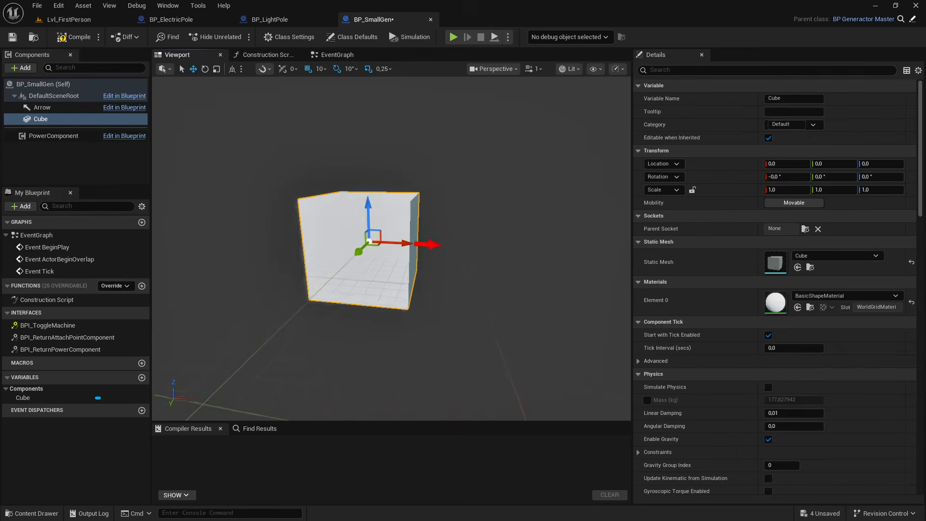
pyautogui.moveTo(368, 215); pyautogui.dragTo(362, 164)
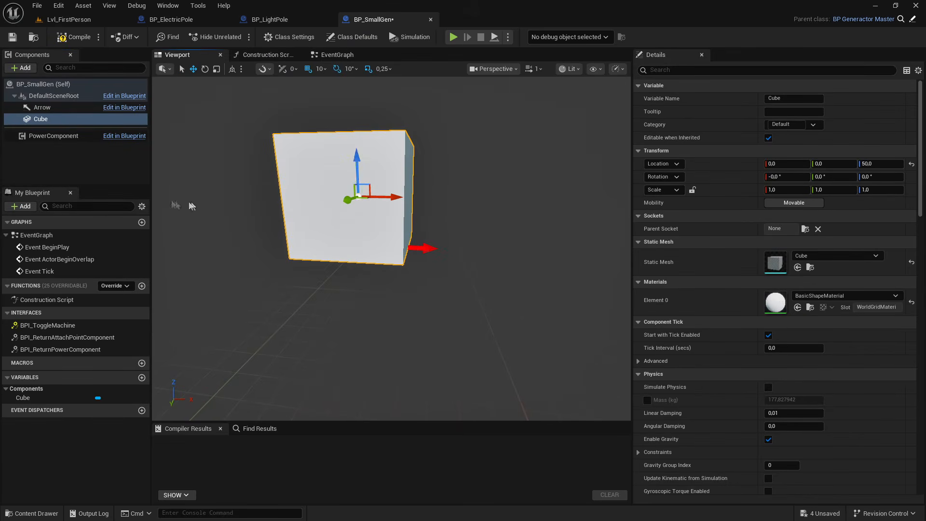
pyautogui.click(192, 206)
# Add a second Cube component to BP_SmallGen and set its scale to 0.1, 0.1, 1
pyautogui.click(21, 67)
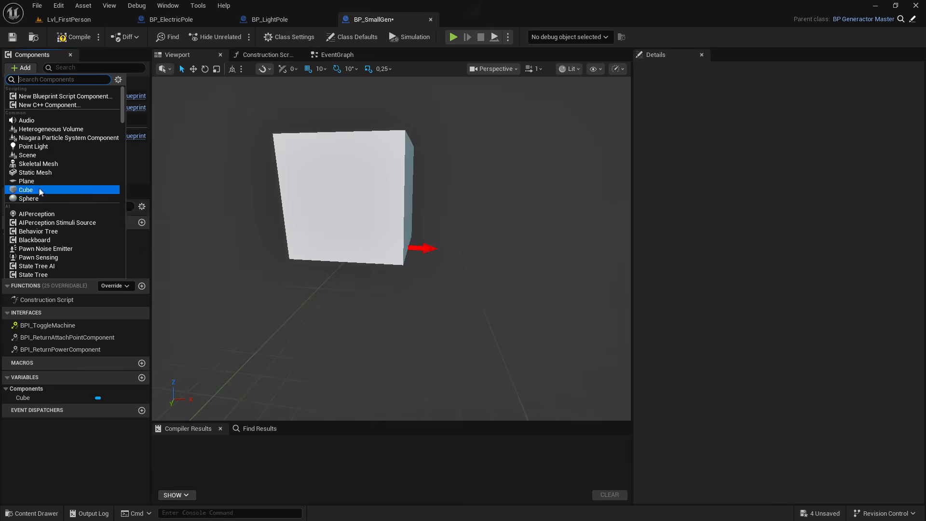
pyautogui.click(41, 191)
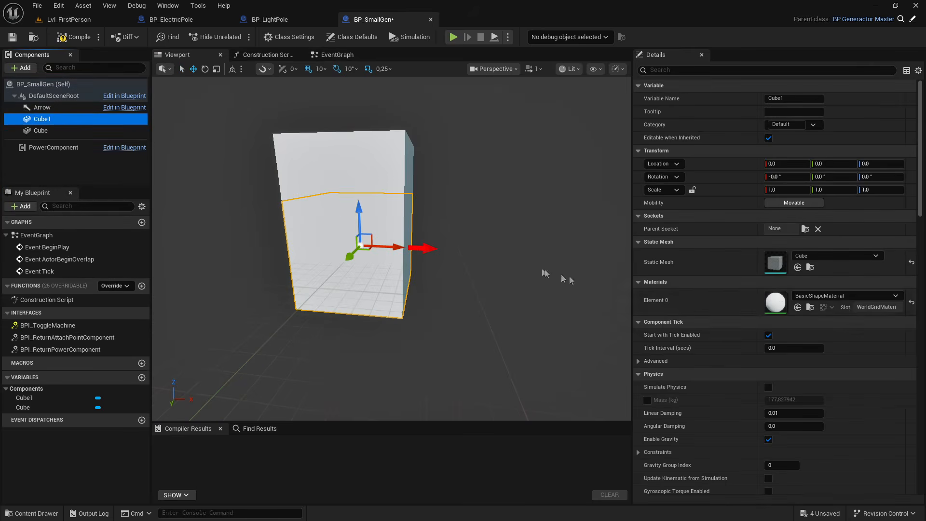
pyautogui.click(785, 190)
pyautogui.write('0.1')
pyautogui.press('Tab')
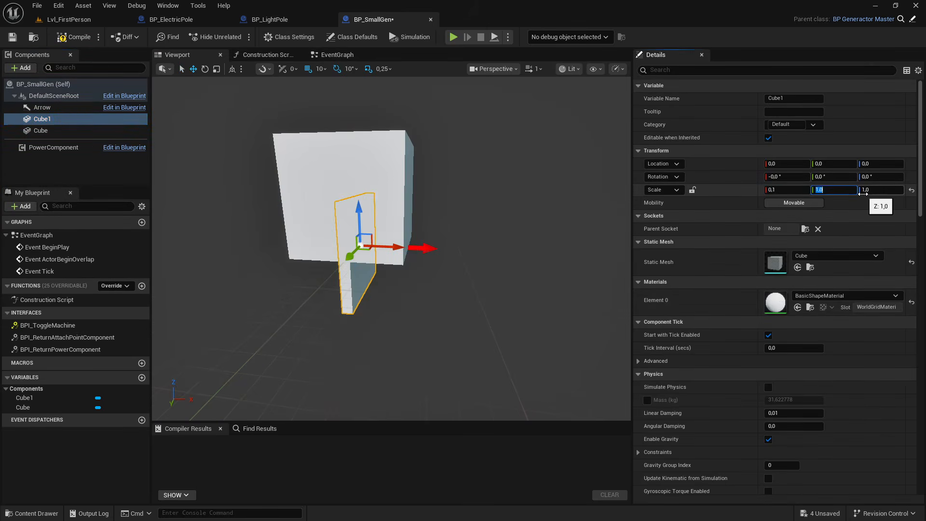
pyautogui.write('0.1')
pyautogui.press('Tab')
pyautogui.press('Return')
# Raise Cube1 so it stands out as a thin post above the generator body
pyautogui.moveTo(302, 246)
pyautogui.mouseDown(button='right')
pyautogui.moveTo(270, 212)
pyautogui.moveTo(308, 241)
pyautogui.moveTo(302, 246)
pyautogui.mouseUp(button='right')
pyautogui.moveTo(313, 243); pyautogui.dragTo(305, 141)
pyautogui.press('w')
pyautogui.moveTo(307, 141); pyautogui.dragTo(358, 241, button='right')
pyautogui.press('s')
pyautogui.scroll(-3, 307, 141)
pyautogui.press('w')
# Move the Arrow component up to the top of the generator's post, and compile and save BP_SmallGen
pyautogui.click(412, 305)
pyautogui.moveTo(412, 306); pyautogui.dragTo(400, 299, button='right')
pyautogui.press('s')
pyautogui.moveTo(356, 285); pyautogui.dragTo(382, 121)
pyautogui.press('w')
pyautogui.moveTo(382, 121)
pyautogui.mouseDown(button='right')
pyautogui.moveTo(381, 110)
pyautogui.moveTo(376, 130)
pyautogui.mouseUp(button='right')
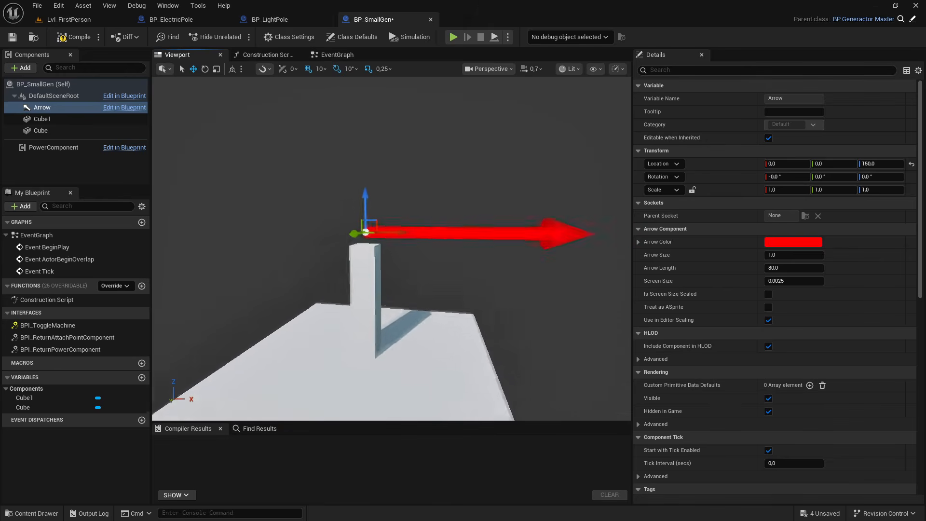
pyautogui.moveTo(368, 200); pyautogui.dragTo(369, 213)
pyautogui.click(74, 37)
# Close the BP_SmallGen, BP_LightPole and BP_ElectricPole editors and go to the Electricity folder
pyautogui.click(430, 21)
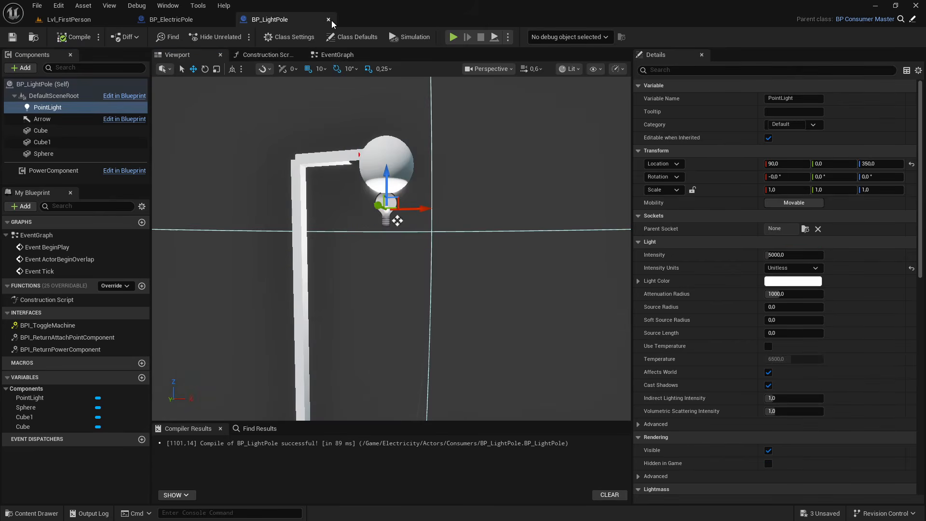
pyautogui.click(330, 19)
pyautogui.click(228, 19)
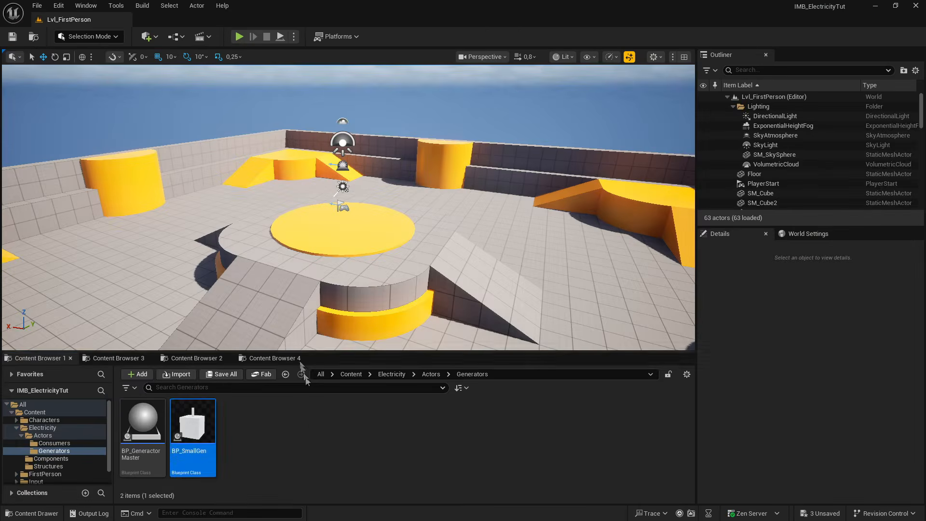
pyautogui.click(391, 374)
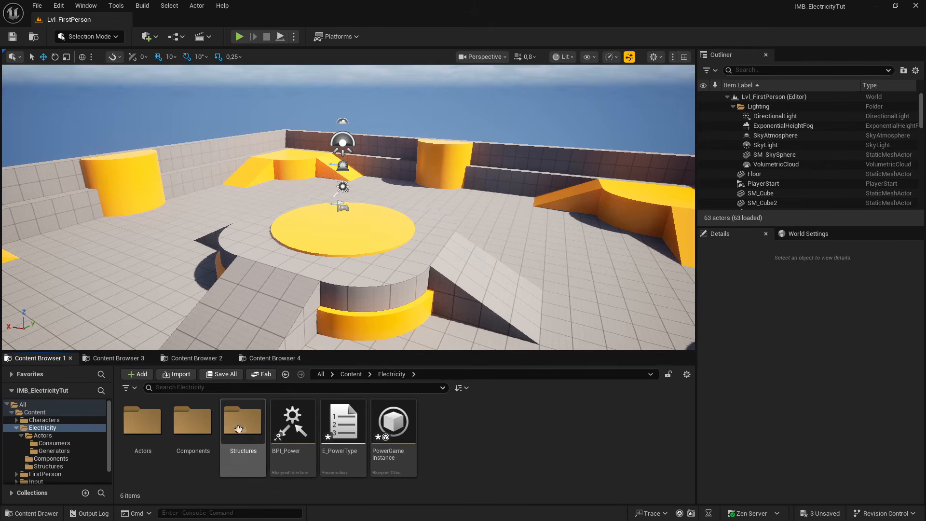
pyautogui.click(408, 428)
pyautogui.keyDown('shift'); pyautogui.click(158, 427); pyautogui.keyUp('shift')
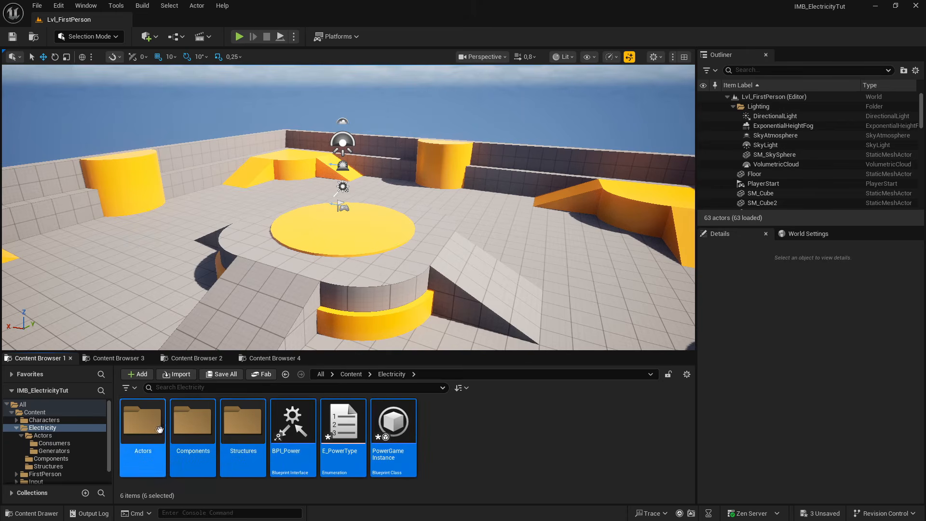
pyautogui.click(459, 448)
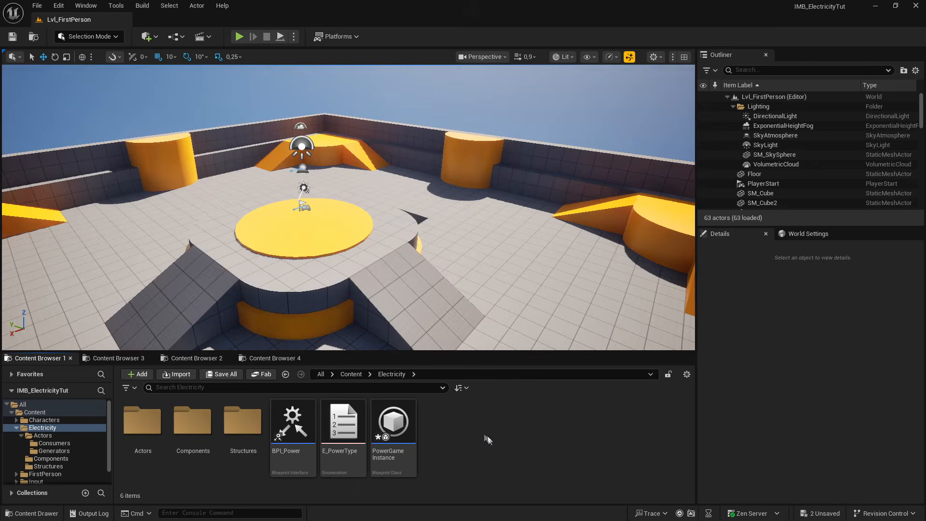
# Open the E_PowerType enumeration and add four enumerators
pyautogui.click(345, 432)
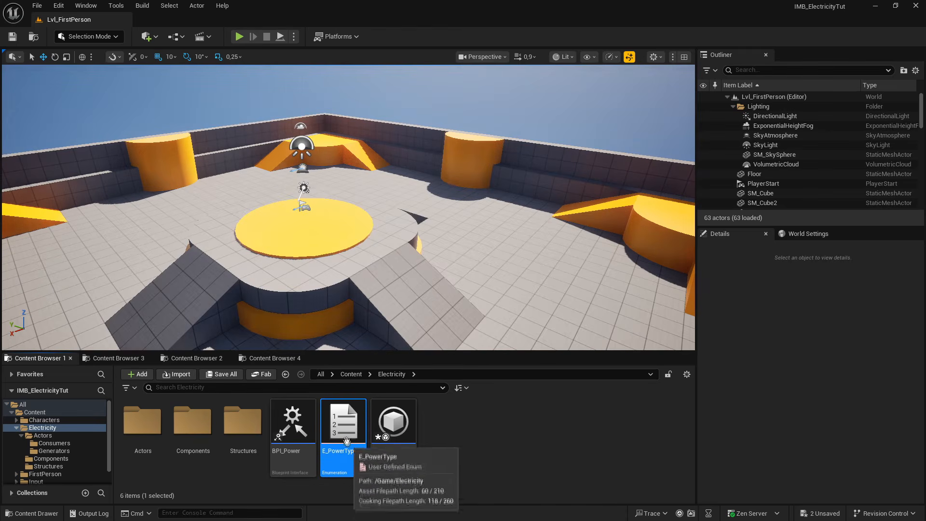
pyautogui.doubleClick(345, 431)
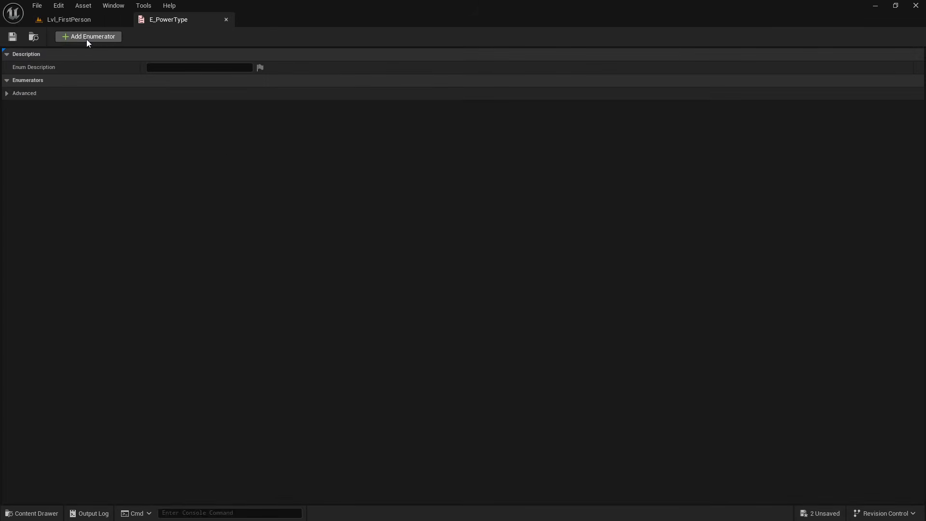
pyautogui.click(87, 37)
pyautogui.click(86, 37)
pyautogui.click(87, 37)
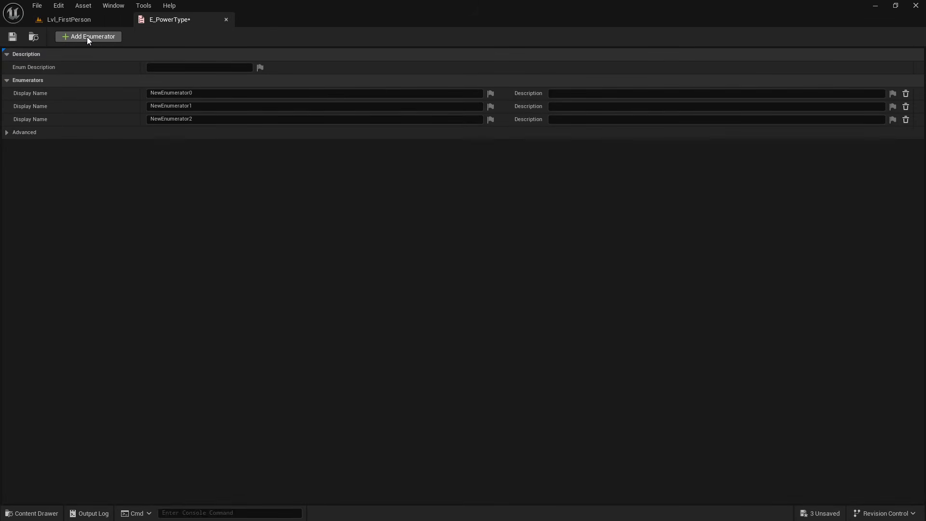
pyautogui.click(87, 36)
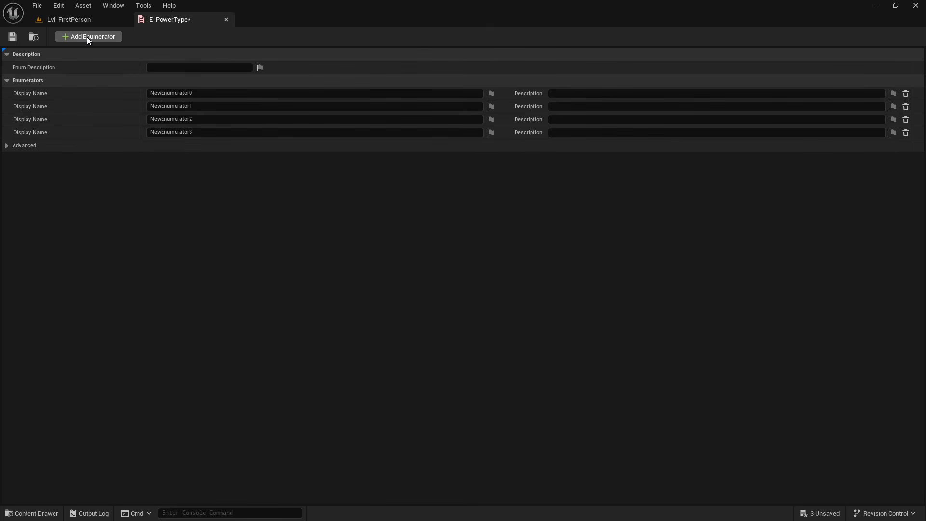
# Name the first enumerator of E_PowerType Empty
pyautogui.click(209, 95)
pyautogui.write('Empty')
pyautogui.press('Return')
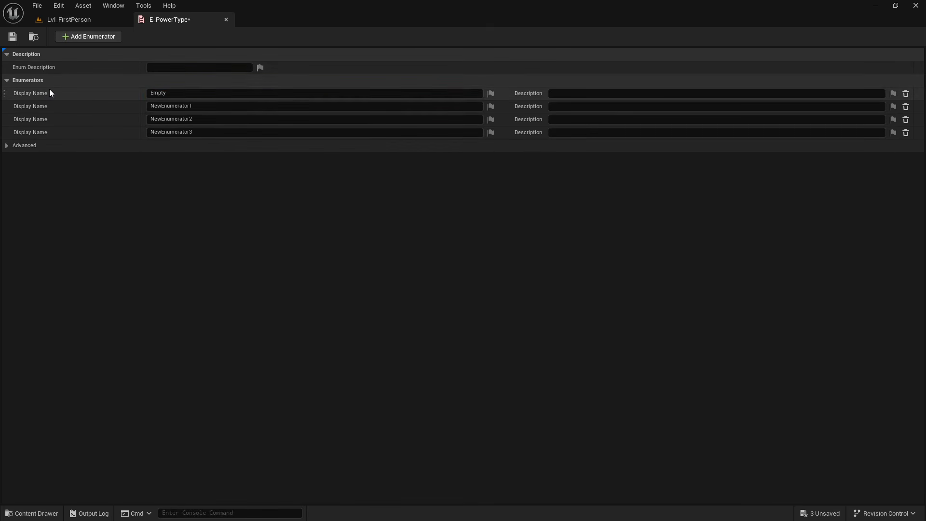
# Name the remaining three enumerators of E_PowerType ElectricGenerator, ElectricConsumer and ElectricPole, in that order
pyautogui.click(207, 105)
pyautogui.write('ElectricGenerator')
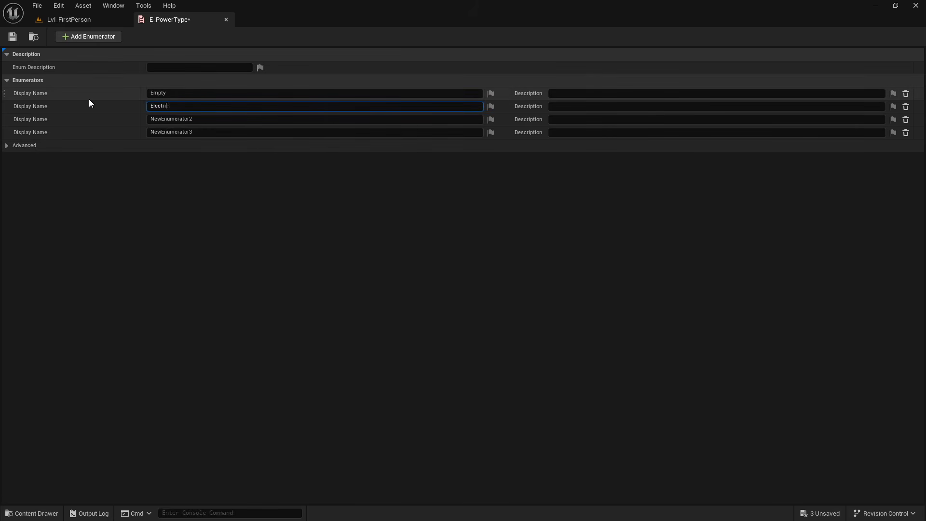
pyautogui.press('Return')
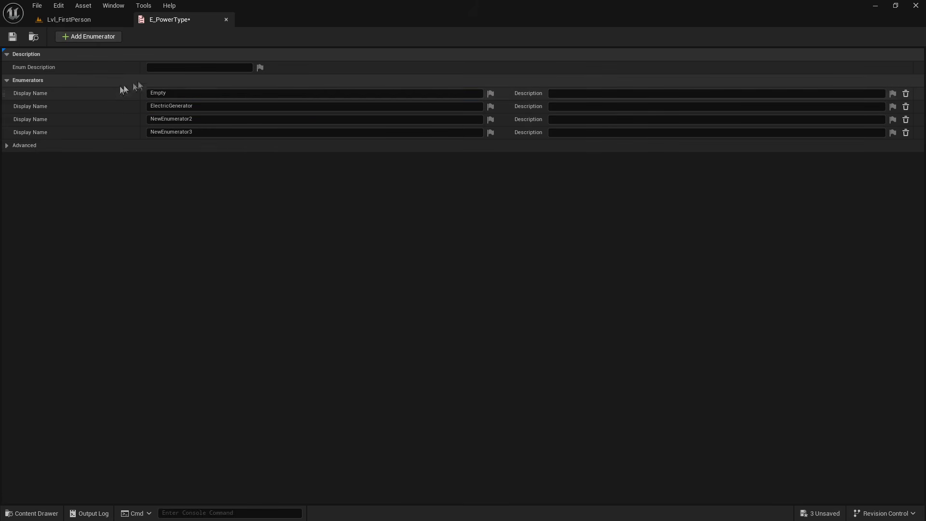
pyautogui.click(212, 119)
pyautogui.write('Elec')
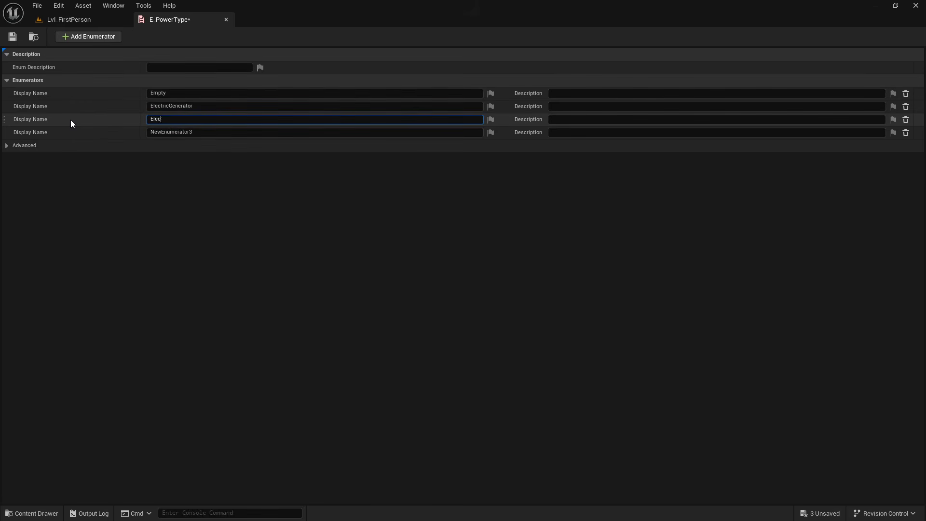
pyautogui.write('tricConsumer')
pyautogui.click(210, 132)
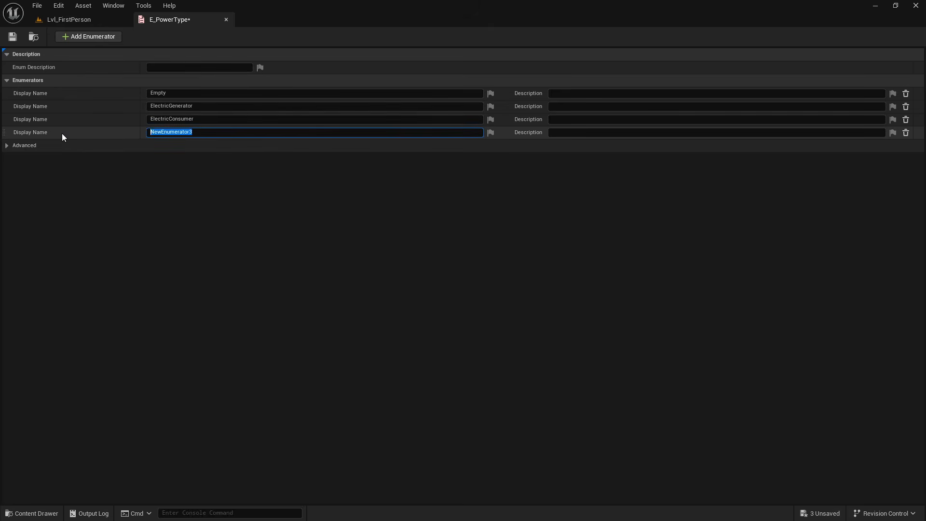
pyautogui.write('ElectricPole')
pyautogui.press('Return')
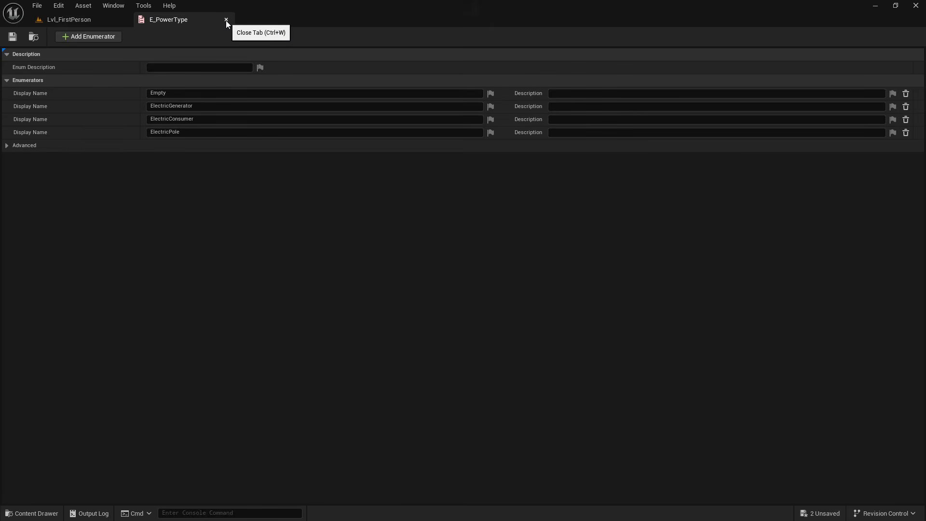
# Close the E_PowerType editor and select the Power Component blueprint in the Electricity project's Components folder
pyautogui.click(225, 19)
pyautogui.click(504, 434)
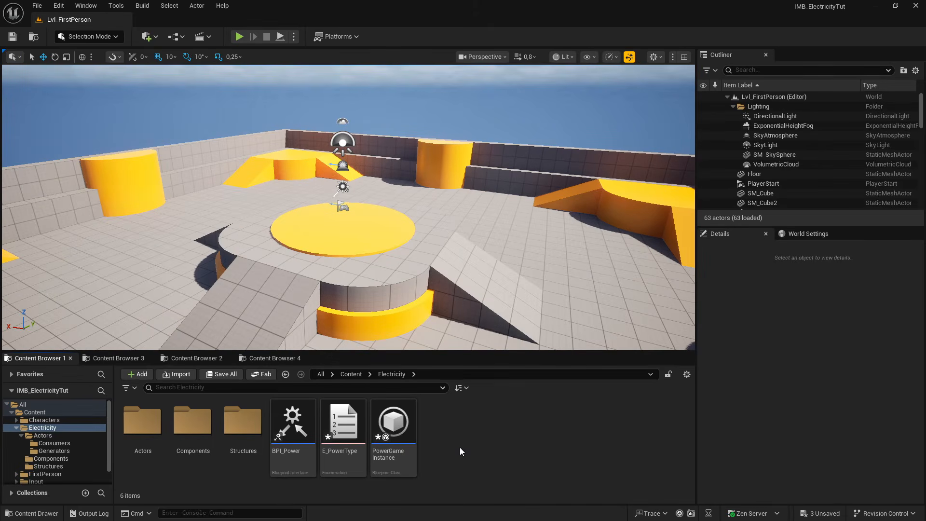
pyautogui.doubleClick(189, 427)
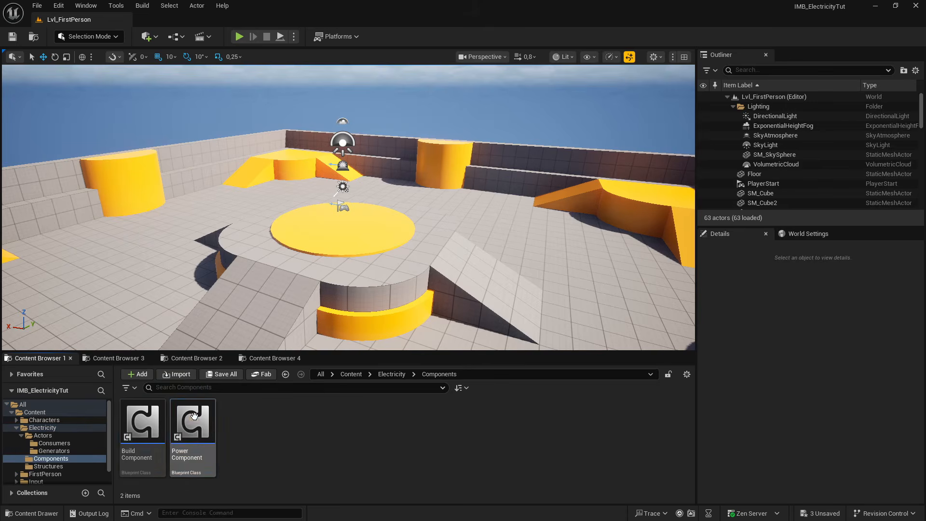
pyautogui.click(188, 430)
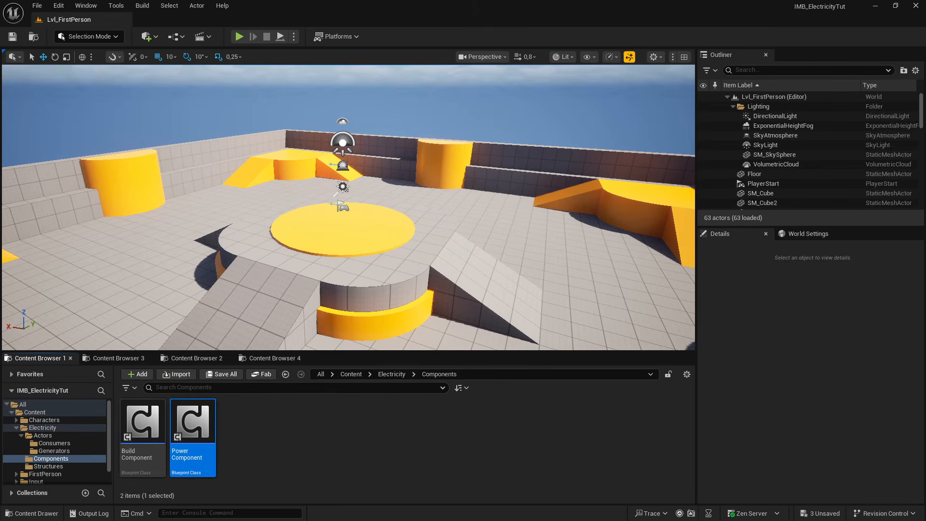